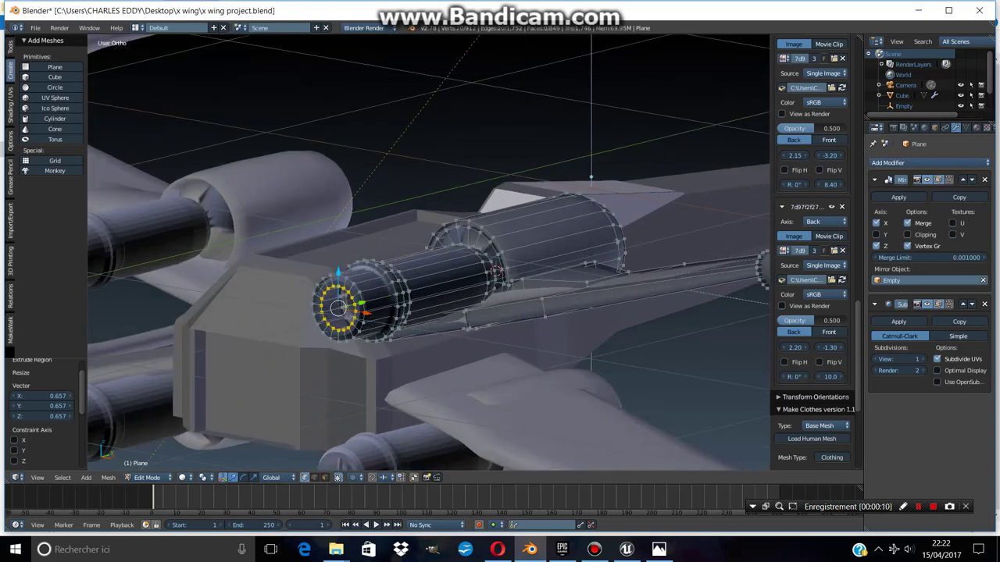
Deselect the wing geometry, leave Edit Mode, and add a Subdivision Surface modifier to the fuselage.
{"action": "scroll", "coordinate": [429, 253], "scroll_direction": "down", "scroll_amount": 2}
{"action": "key", "text": "a"}
{"action": "scroll", "coordinate": [428, 253], "scroll_direction": "down", "scroll_amount": 5}
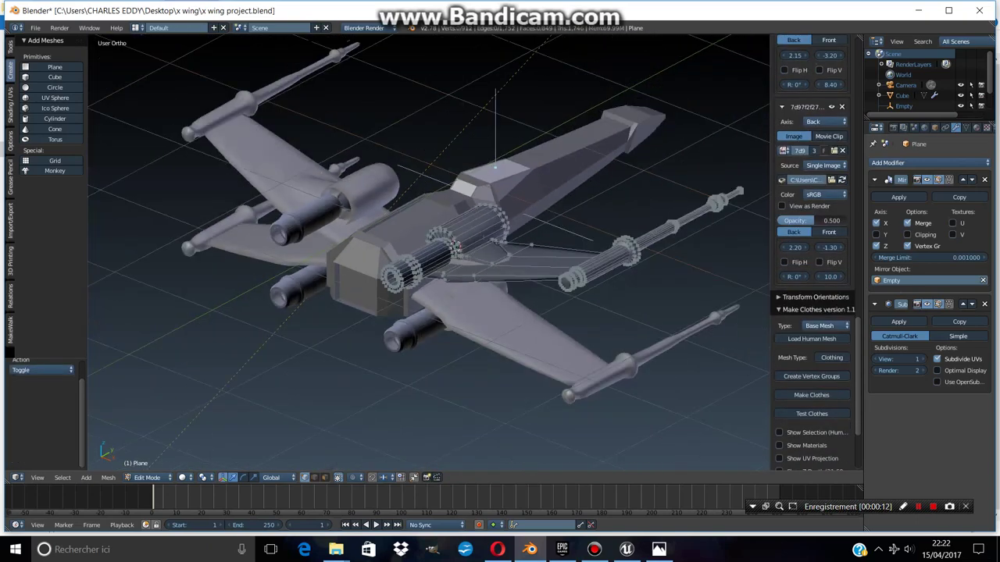
{"action": "key", "text": "Tab"}
{"action": "scroll", "coordinate": [429, 253], "scroll_direction": "down", "scroll_amount": 4}
{"action": "middle_click_drag", "start_coordinate": [429, 253], "coordinate": [468, 265]}
{"action": "right_click", "coordinate": [508, 293]}
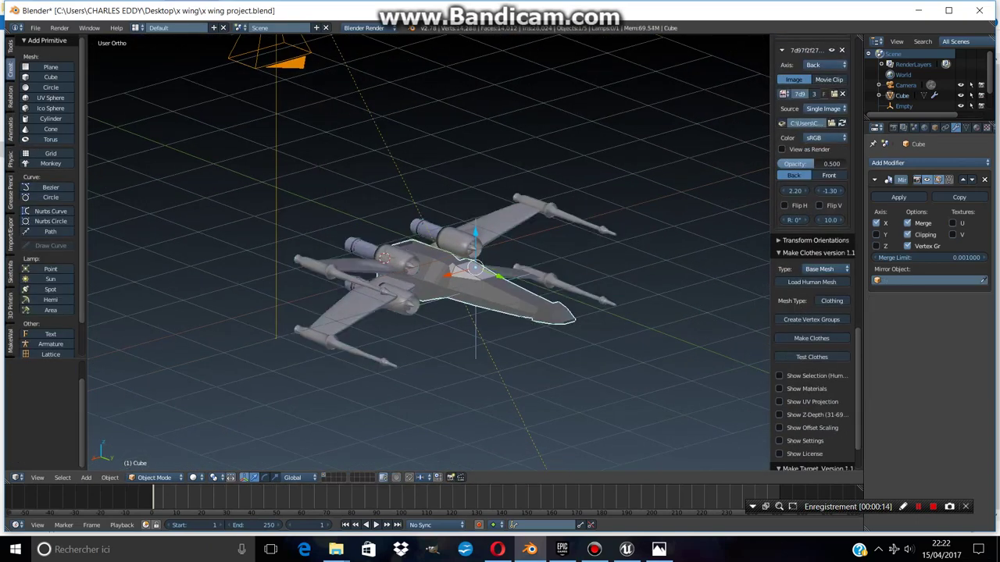
{"action": "left_click", "coordinate": [929, 163]}
{"action": "left_click", "coordinate": [797, 335]}
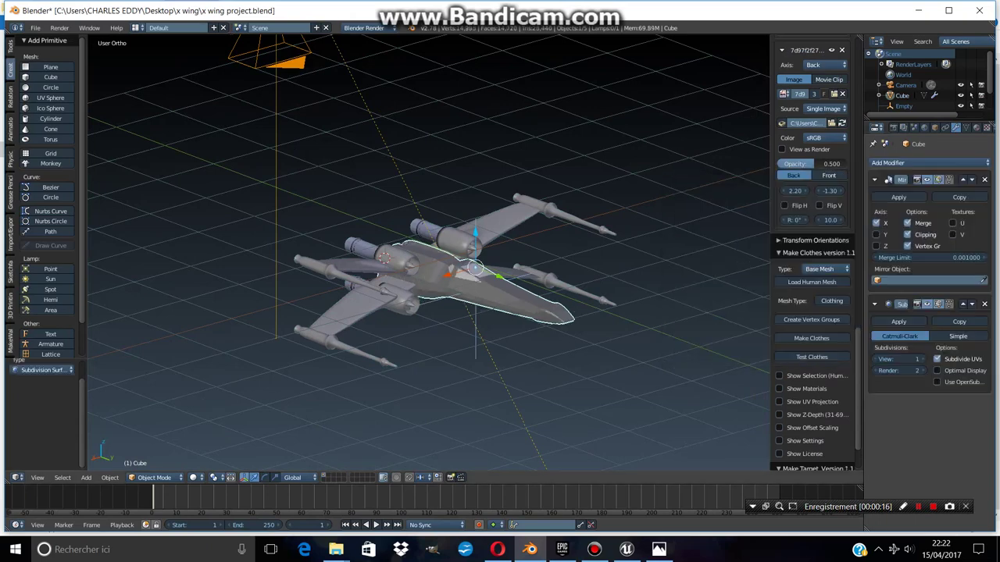
Add an Edge Split modifier to the fuselage.
{"action": "scroll", "coordinate": [428, 253], "scroll_direction": "down", "scroll_amount": 3}
{"action": "middle_click_drag", "start_coordinate": [429, 253], "coordinate": [468, 265]}
{"action": "scroll", "coordinate": [469, 266], "scroll_direction": "up", "scroll_amount": 4}
{"action": "left_click", "coordinate": [929, 163]}
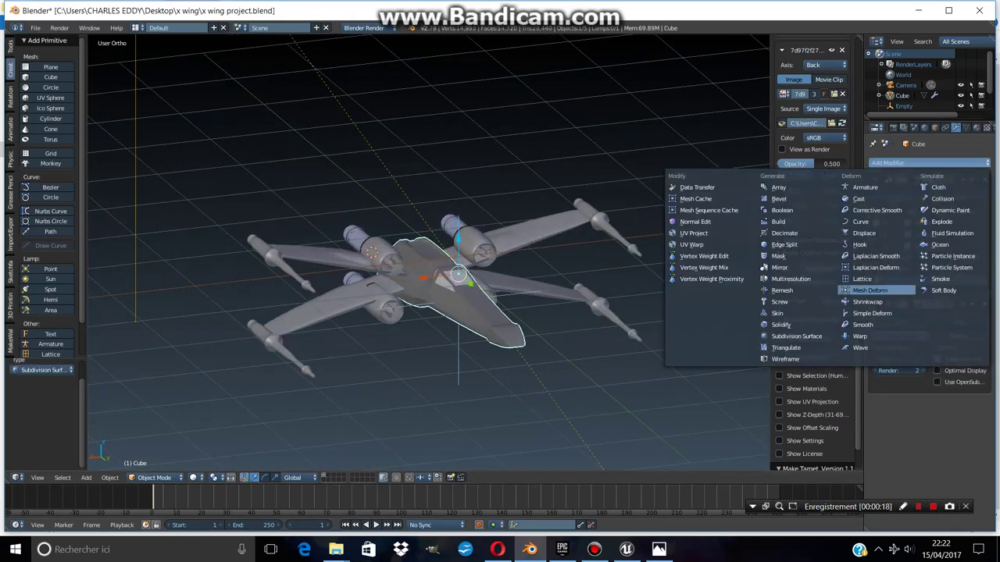
{"action": "left_click", "coordinate": [792, 244]}
Add an Edge Split modifier to the wings and engines object.
{"action": "middle_click_drag", "start_coordinate": [429, 253], "coordinate": [500, 235]}
{"action": "scroll", "coordinate": [499, 234], "scroll_direction": "up", "scroll_amount": 4}
{"action": "right_click", "coordinate": [514, 133]}
{"action": "left_click", "coordinate": [930, 162]}
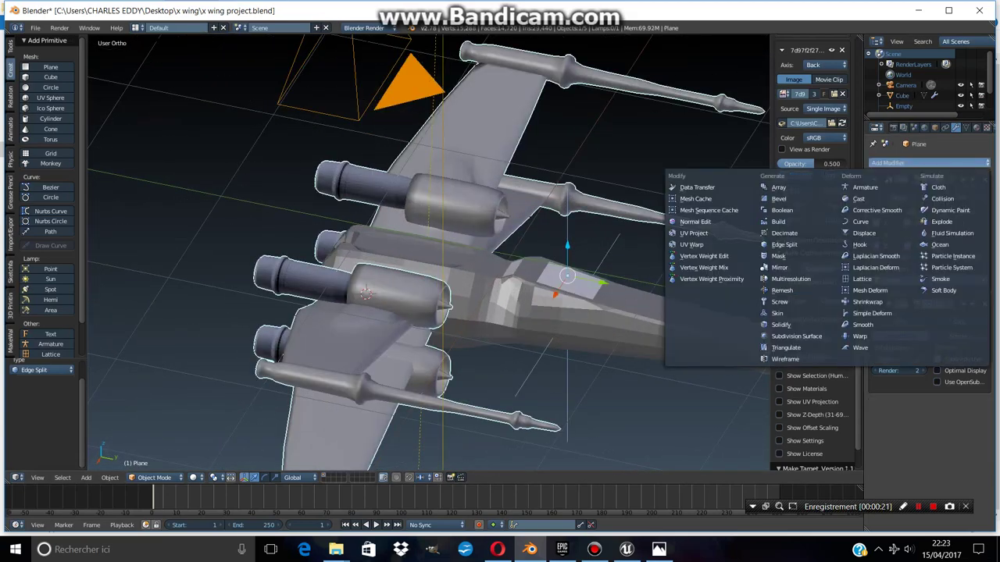
{"action": "left_click", "coordinate": [784, 245]}
Recalculate the normals of the linked rear engine nozzle mesh in Edit Mode and return to Object Mode.
{"action": "middle_click_drag", "start_coordinate": [469, 258], "coordinate": [453, 235]}
{"action": "scroll", "coordinate": [450, 282], "scroll_direction": "up", "scroll_amount": 5}
{"action": "right_click", "coordinate": [513, 147]}
{"action": "key", "text": "Tab"}
{"action": "key", "text": "Tab"}
{"action": "key", "text": "Tab"}
{"action": "key", "text": "Tab"}
{"action": "right_click", "coordinate": [512, 147]}
{"action": "key", "text": "Tab"}
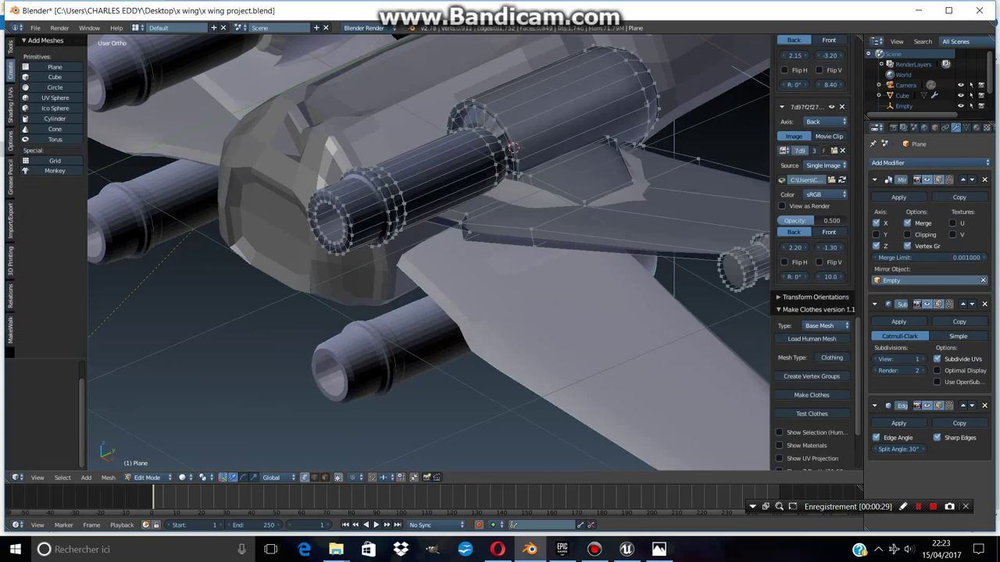
{"action": "right_click", "coordinate": [492, 152]}
{"action": "key", "text": "l"}
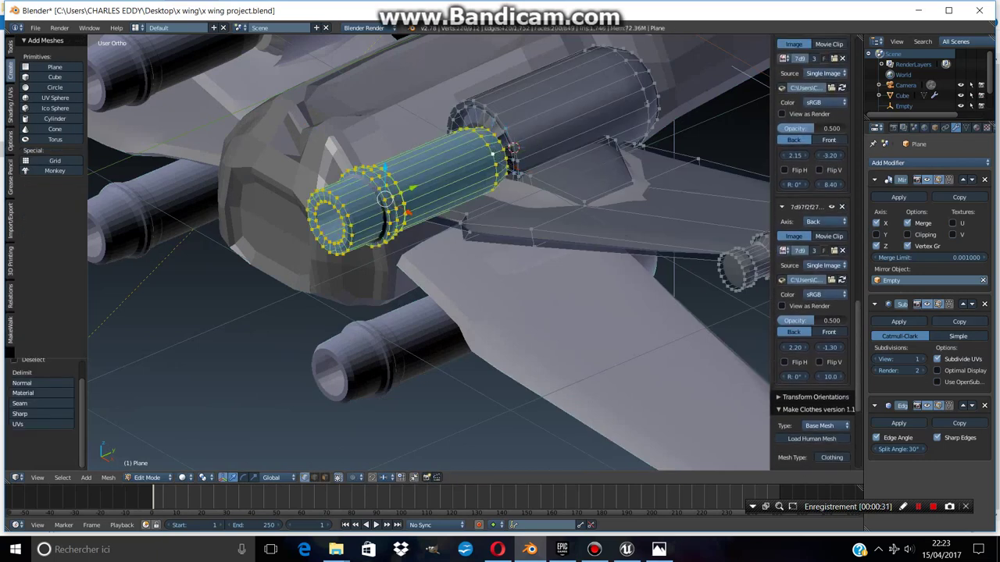
{"action": "left_click", "coordinate": [10, 106]}
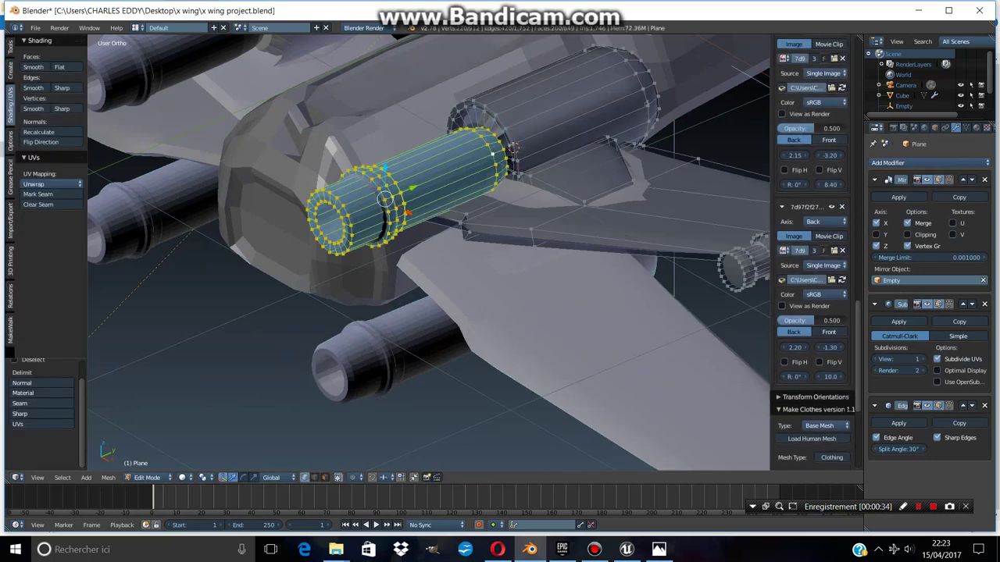
{"action": "left_click", "coordinate": [39, 132]}
{"action": "key", "text": "Tab"}
{"action": "scroll", "coordinate": [429, 253], "scroll_direction": "down", "scroll_amount": 6}
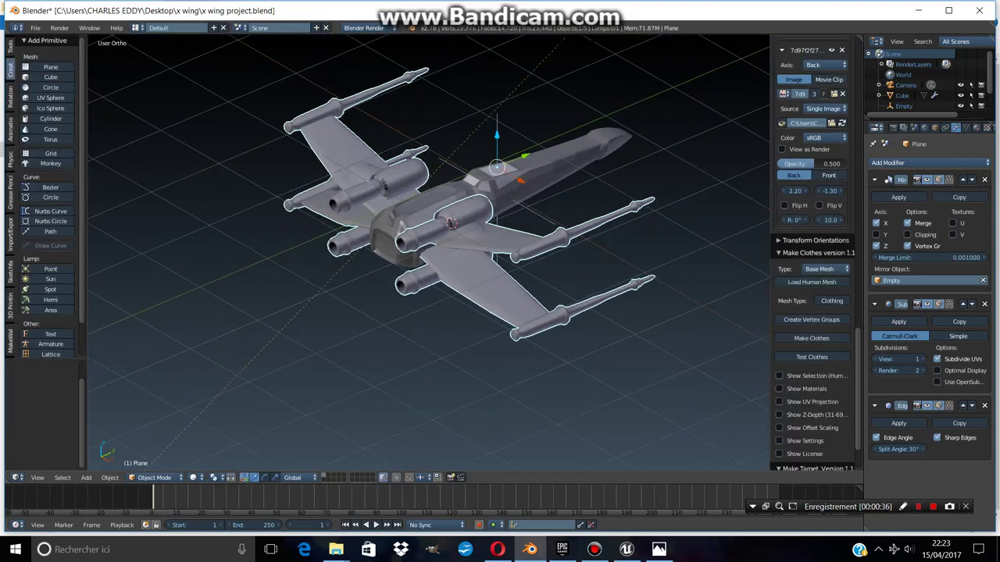
{"action": "mouse_move", "coordinate": [434, 257]}
{"action": "middle_mouse_down"}
{"action": "mouse_move", "coordinate": [437, 235]}
{"action": "mouse_move", "coordinate": [453, 242]}
{"action": "mouse_move", "coordinate": [562, 219]}
{"action": "middle_mouse_up"}
{"action": "scroll", "coordinate": [438, 234], "scroll_direction": "up", "scroll_amount": 5}
{"action": "key", "text": "Tab"}
{"action": "key", "text": "Tab"}
{"action": "scroll", "coordinate": [429, 253], "scroll_direction": "down", "scroll_amount": 4}
Delete the inner face on the centre plane at the rear end of the fuselage.
{"action": "right_click", "coordinate": [401, 312]}
{"action": "middle_click_drag", "start_coordinate": [429, 253], "coordinate": [492, 211]}
{"action": "scroll", "coordinate": [491, 211], "scroll_direction": "up", "scroll_amount": 5}
{"action": "middle_click_drag", "start_coordinate": [429, 253], "coordinate": [435, 174], "text": "shift"}
{"action": "key", "text": "Tab"}
{"action": "middle_click_drag", "start_coordinate": [429, 253], "coordinate": [469, 234]}
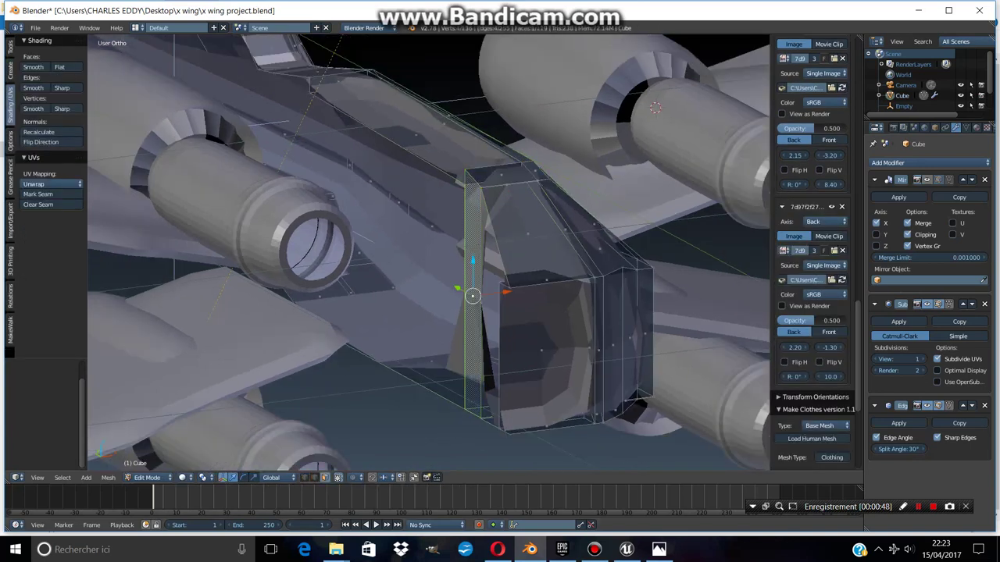
{"action": "key", "text": "x"}
{"action": "left_click", "coordinate": [422, 281]}
Delete the stray vertical edge left on the centre plane inside the fuselage's rear.
{"action": "middle_click_drag", "start_coordinate": [429, 253], "coordinate": [468, 235]}
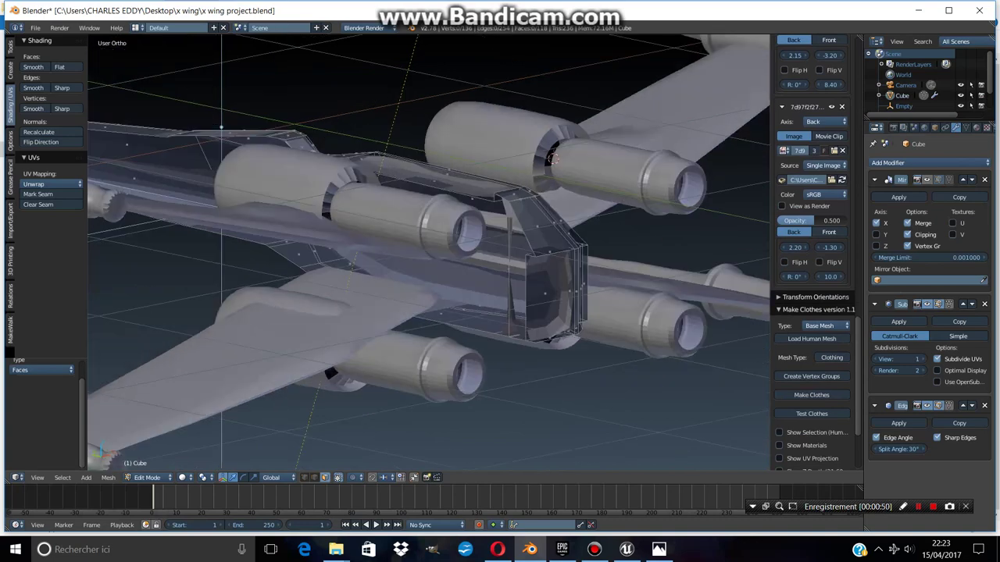
{"action": "scroll", "coordinate": [429, 253], "scroll_direction": "up", "scroll_amount": 8}
{"action": "scroll", "coordinate": [813, 312], "scroll_direction": "up", "scroll_amount": 3}
{"action": "scroll", "coordinate": [815, 254], "scroll_direction": "up", "scroll_amount": 2}
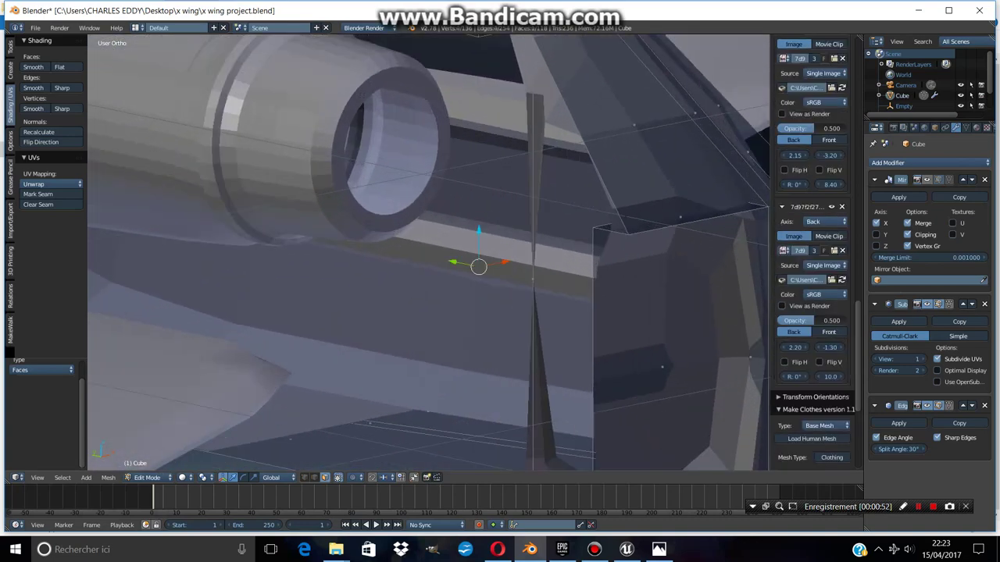
{"action": "middle_click_drag", "start_coordinate": [429, 253], "coordinate": [492, 226]}
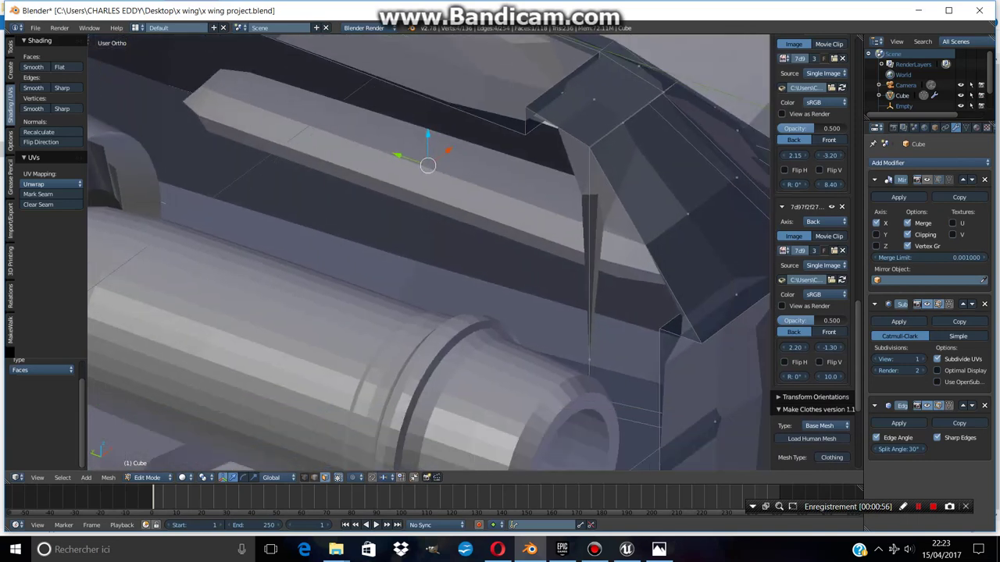
{"action": "right_click", "coordinate": [590, 258]}
{"action": "key", "text": "x"}
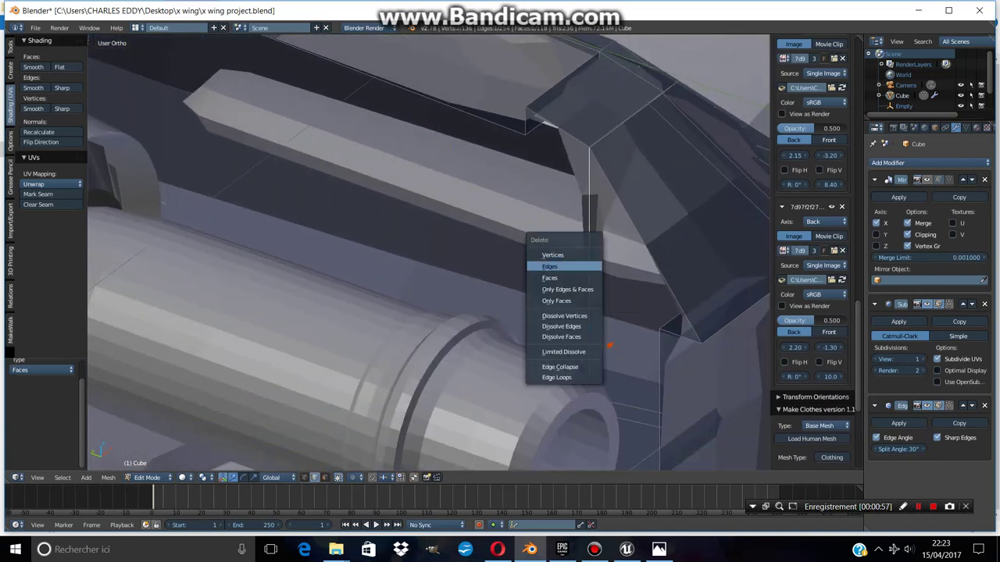
{"action": "left_click", "coordinate": [559, 266]}
Delete the remaining leftover geometry at the fuselage's rear and return to Object Mode.
{"action": "middle_click_drag", "start_coordinate": [428, 253], "coordinate": [468, 235]}
{"action": "middle_click_drag", "start_coordinate": [458, 273], "coordinate": [511, 153]}
{"action": "key", "text": "x"}
{"action": "left_click", "coordinate": [458, 227]}
{"action": "key", "text": "Tab"}
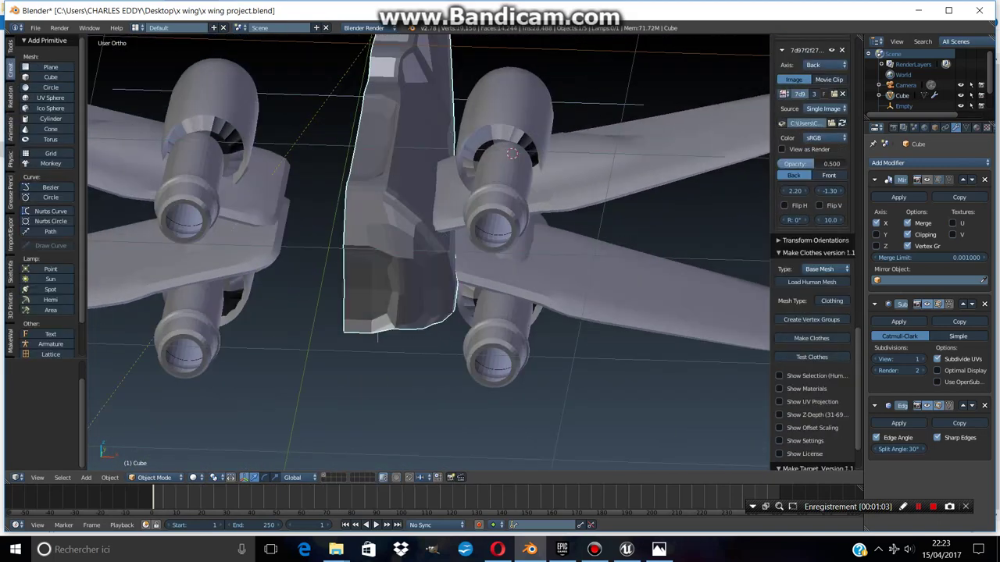
Preview the whole X-wing in Rendered viewport shading and return to Solid shading.
{"action": "scroll", "coordinate": [511, 153], "scroll_direction": "down", "scroll_amount": 5}
{"action": "middle_click_drag", "start_coordinate": [512, 153], "coordinate": [461, 191]}
{"action": "scroll", "coordinate": [461, 180], "scroll_direction": "down", "scroll_amount": 4}
{"action": "scroll", "coordinate": [461, 180], "scroll_direction": "down", "scroll_amount": 2}
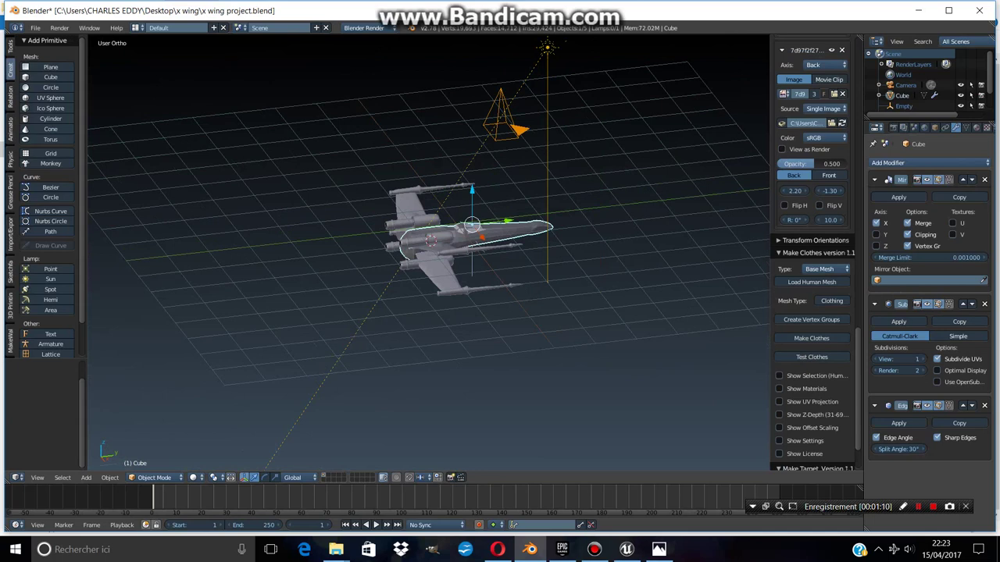
{"action": "left_click", "coordinate": [215, 477]}
{"action": "left_click", "coordinate": [222, 416]}
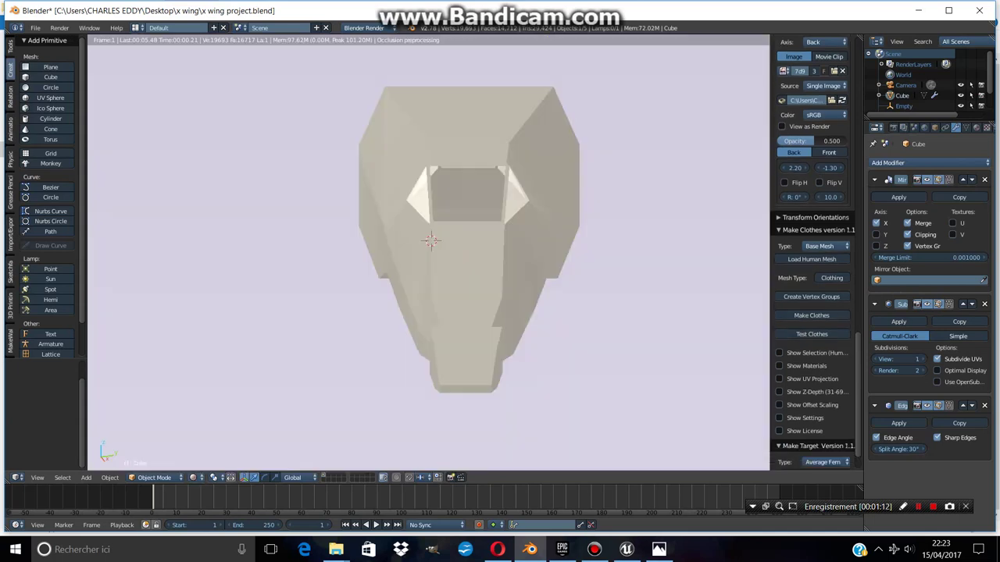
{"action": "scroll", "coordinate": [429, 244], "scroll_direction": "down", "scroll_amount": 2}
{"action": "scroll", "coordinate": [428, 243], "scroll_direction": "up", "scroll_amount": 2}
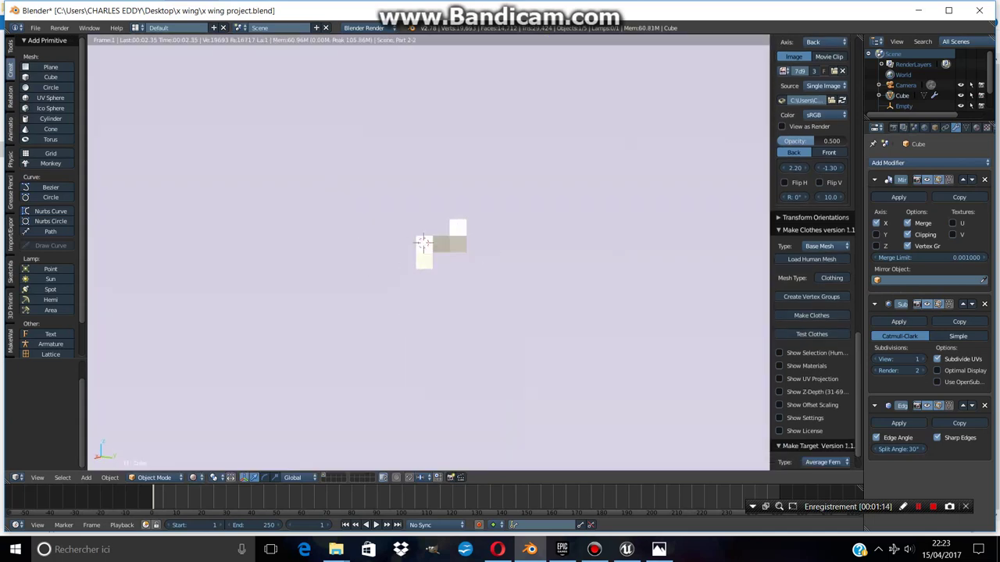
{"action": "middle_click_drag", "start_coordinate": [429, 244], "coordinate": [480, 308]}
{"action": "scroll", "coordinate": [469, 289], "scroll_direction": "down", "scroll_amount": 5}
{"action": "scroll", "coordinate": [446, 257], "scroll_direction": "up", "scroll_amount": 5}
{"action": "left_click", "coordinate": [193, 477]}
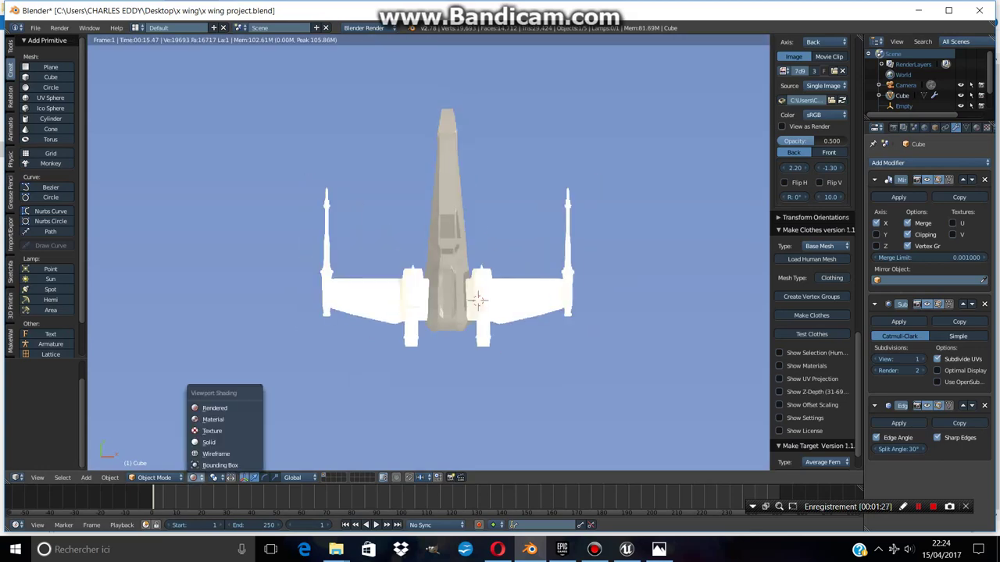
{"action": "left_click", "coordinate": [208, 442]}
Examine how the wings and engines line up with the front-view blueprint, using wireframe in the back orthographic view.
{"action": "scroll", "coordinate": [437, 257], "scroll_direction": "up", "scroll_amount": 4}
{"action": "middle_click_drag", "start_coordinate": [437, 258], "coordinate": [500, 219]}
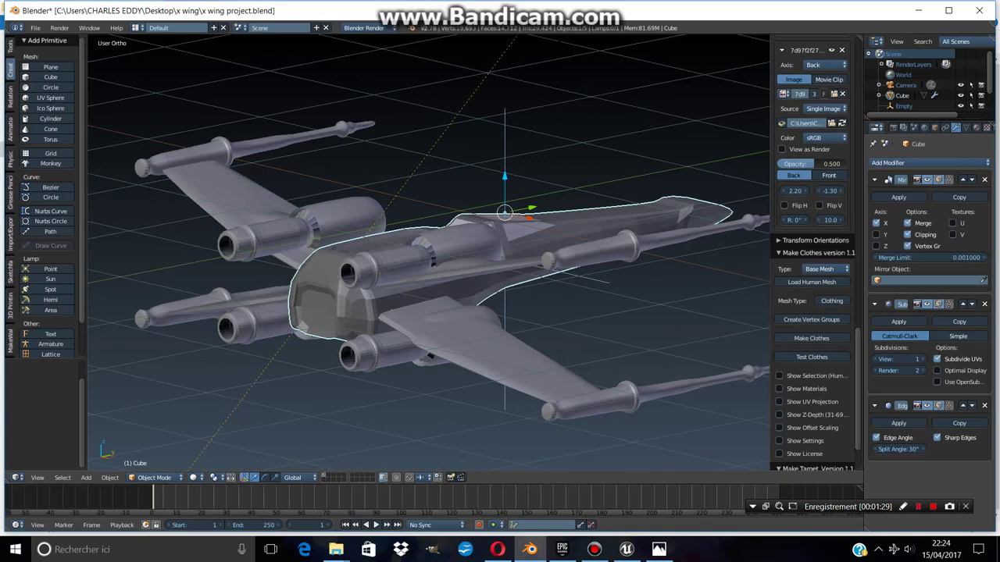
{"action": "scroll", "coordinate": [430, 258], "scroll_direction": "down", "scroll_amount": 2}
{"action": "key", "text": "KP_1"}
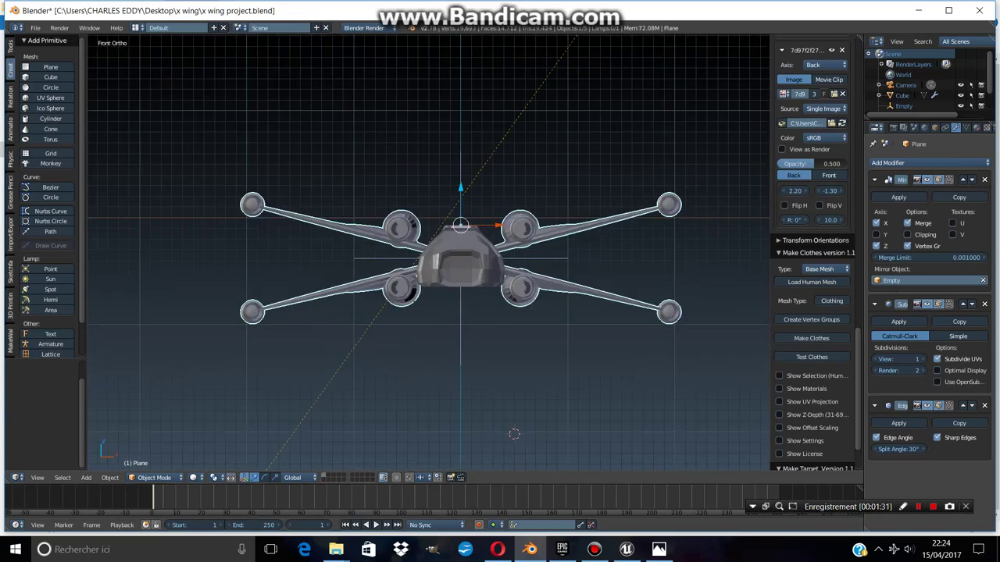
{"action": "key", "text": "ctrl+KP_1"}
{"action": "key", "text": "z"}
{"action": "scroll", "coordinate": [813, 313], "scroll_direction": "down", "scroll_amount": 2}
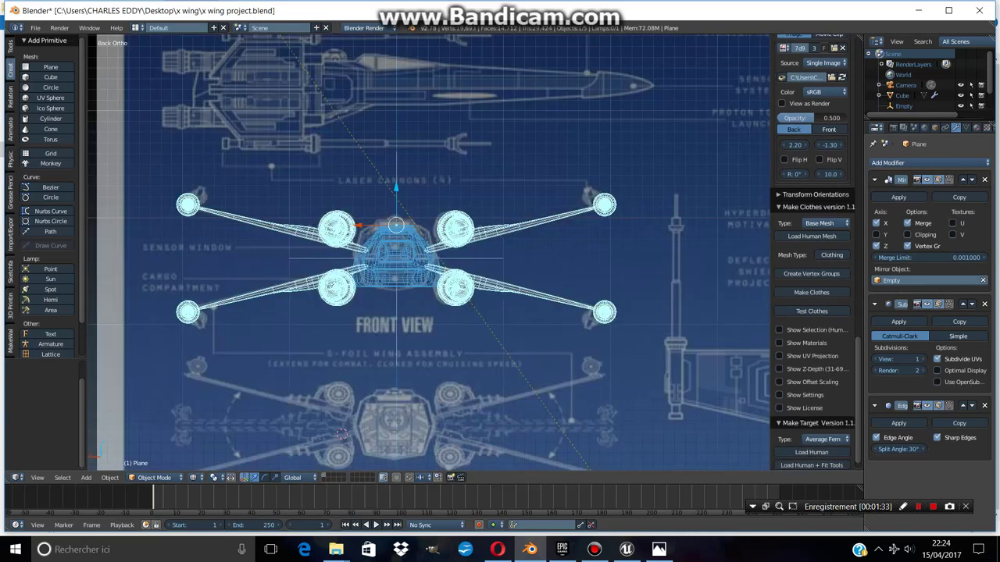
{"action": "scroll", "coordinate": [430, 253], "scroll_direction": "down", "scroll_amount": 2, "text": "shift"}
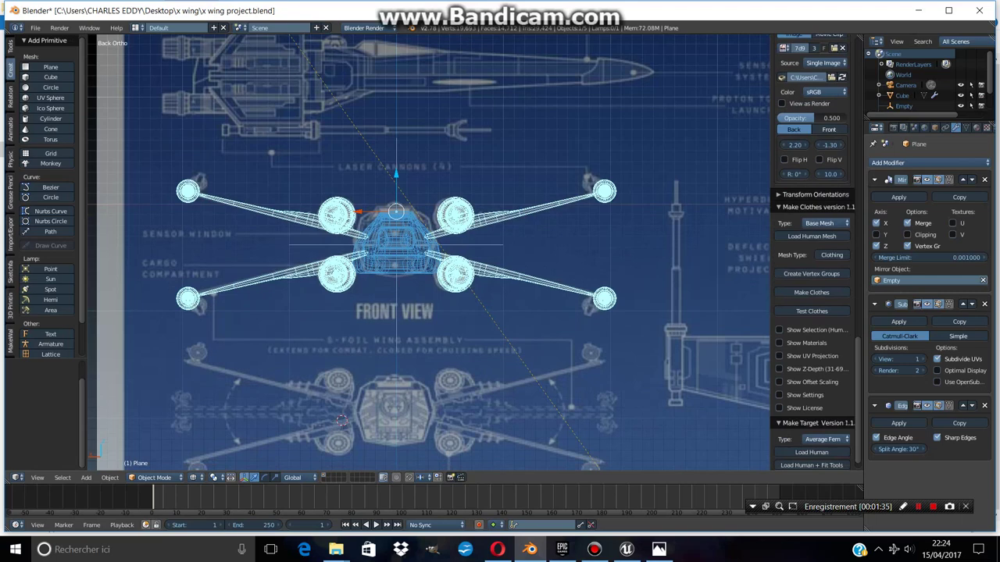
{"action": "scroll", "coordinate": [428, 253], "scroll_direction": "up", "scroll_amount": 4}
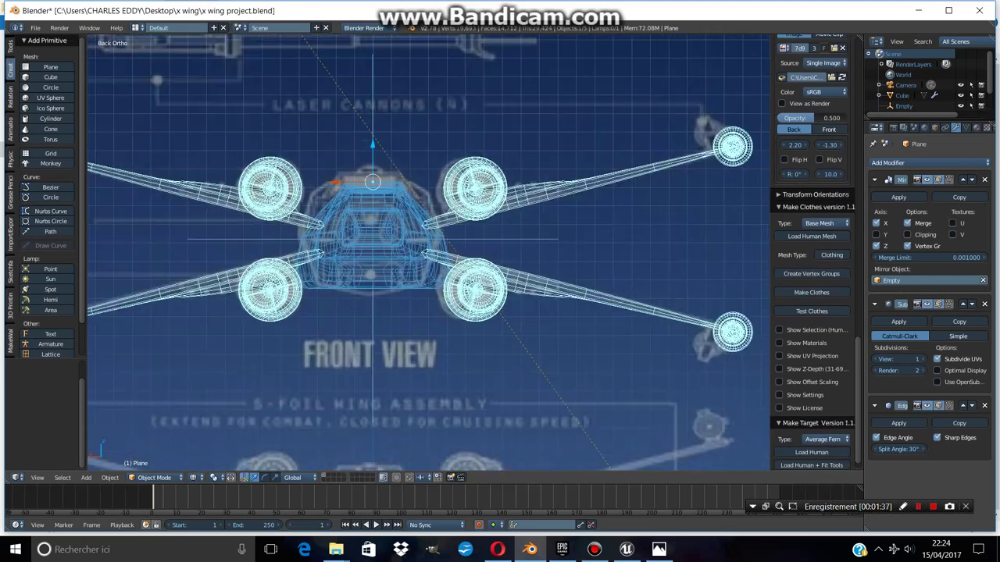
{"action": "key", "text": "Tab"}
{"action": "scroll", "coordinate": [429, 253], "scroll_direction": "left", "scroll_amount": 2, "text": "ctrl"}
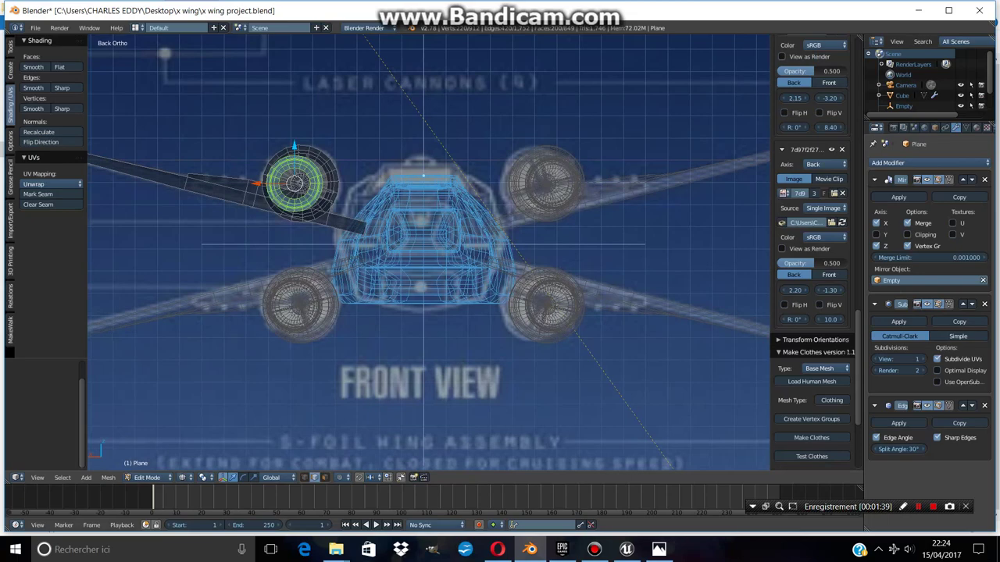
{"action": "middle_click_drag", "start_coordinate": [428, 253], "coordinate": [490, 224]}
Show the wing mesh in wireframe over the top-view blueprint and deselect all of its geometry.
{"action": "key", "text": "KP_7"}
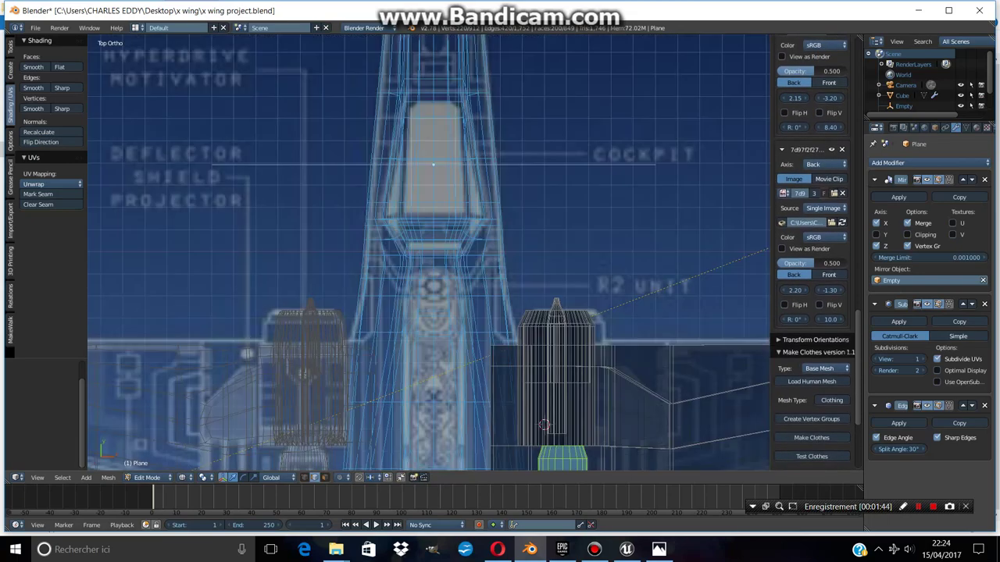
{"action": "scroll", "coordinate": [490, 224], "scroll_direction": "down", "scroll_amount": 3}
{"action": "scroll", "coordinate": [812, 234], "scroll_direction": "down", "scroll_amount": 3}
{"action": "key", "text": "a"}
{"action": "scroll", "coordinate": [490, 224], "scroll_direction": "up", "scroll_amount": 3}
{"action": "key", "text": "z"}
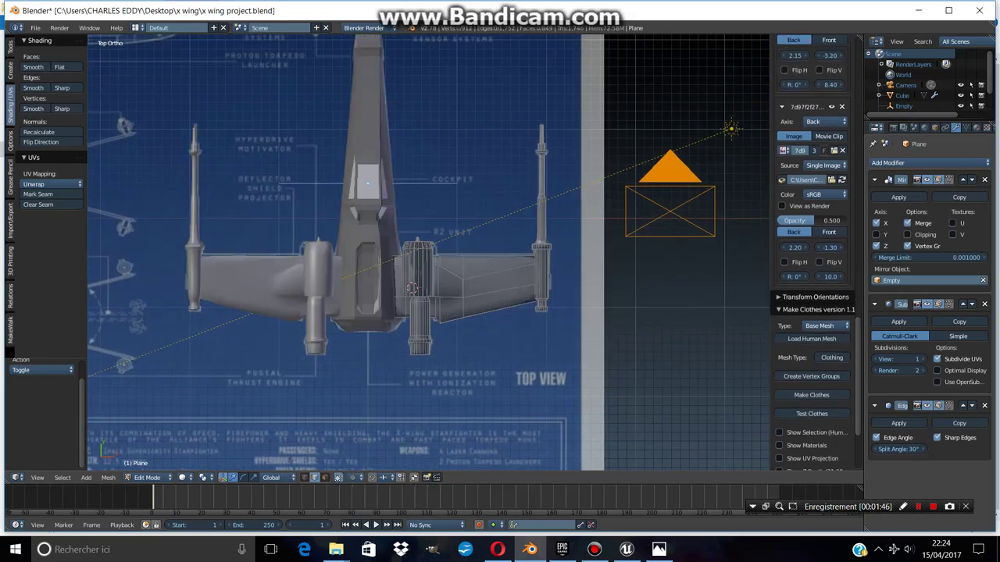
{"action": "scroll", "coordinate": [431, 250], "scroll_direction": "up", "scroll_amount": 4}
{"action": "key", "text": "z"}
{"action": "scroll", "coordinate": [812, 312], "scroll_direction": "up", "scroll_amount": 3}
{"action": "key", "text": "a"}
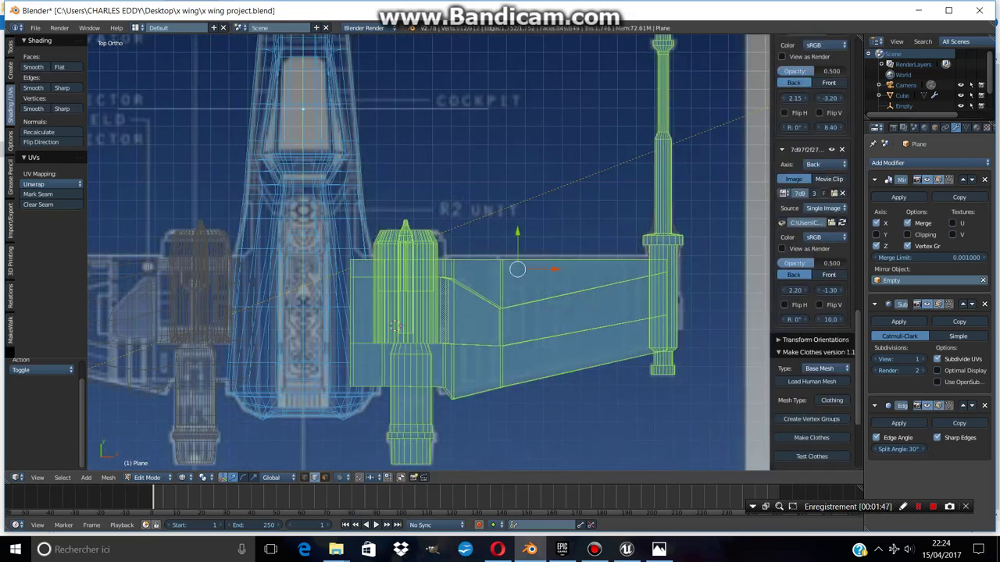
{"action": "key", "text": "a"}
{"action": "scroll", "coordinate": [812, 313], "scroll_direction": "down", "scroll_amount": 3}
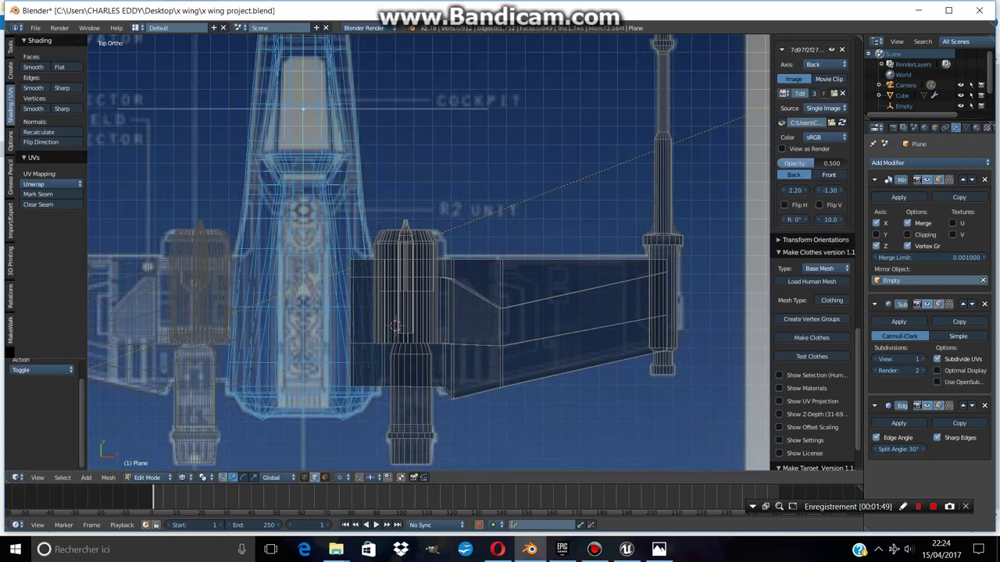
{"action": "scroll", "coordinate": [812, 312], "scroll_direction": "up", "scroll_amount": 3}
Apply an edge crease of 1 to the wing-root edges beside the fuselage and return to solid display in Object Mode.
{"action": "right_click", "coordinate": [367, 320]}
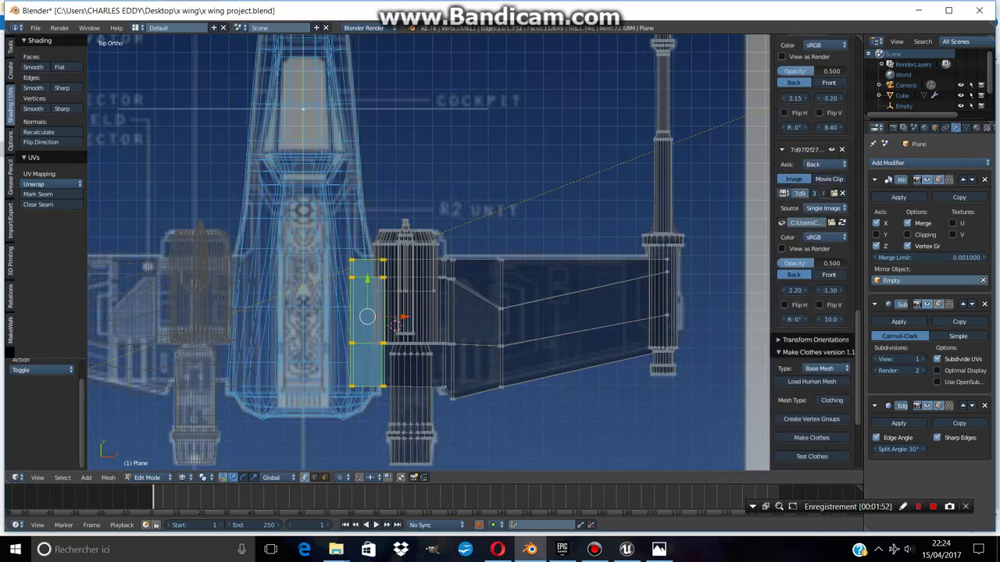
{"action": "right_click", "coordinate": [351, 324]}
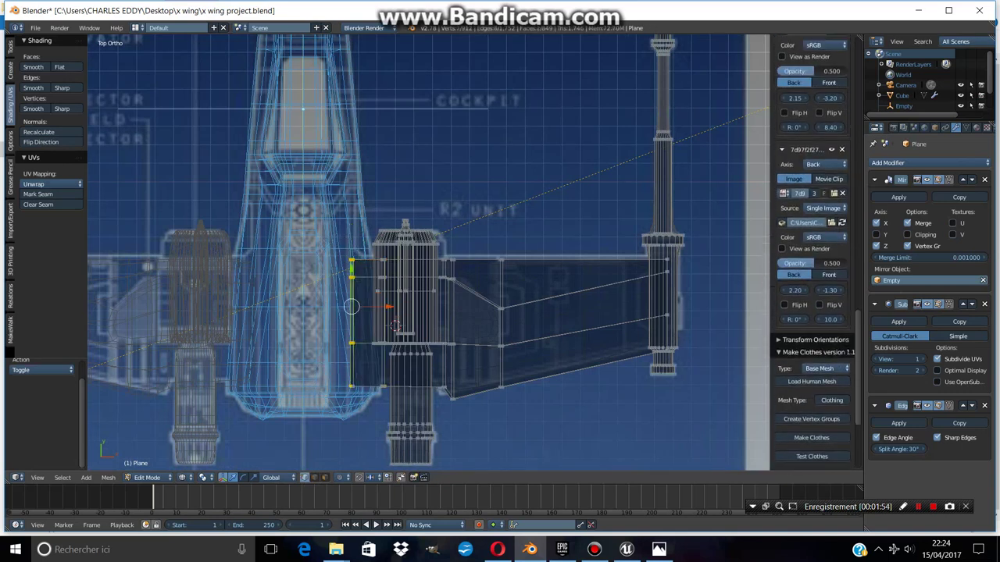
{"action": "key", "text": "ctrl+e"}
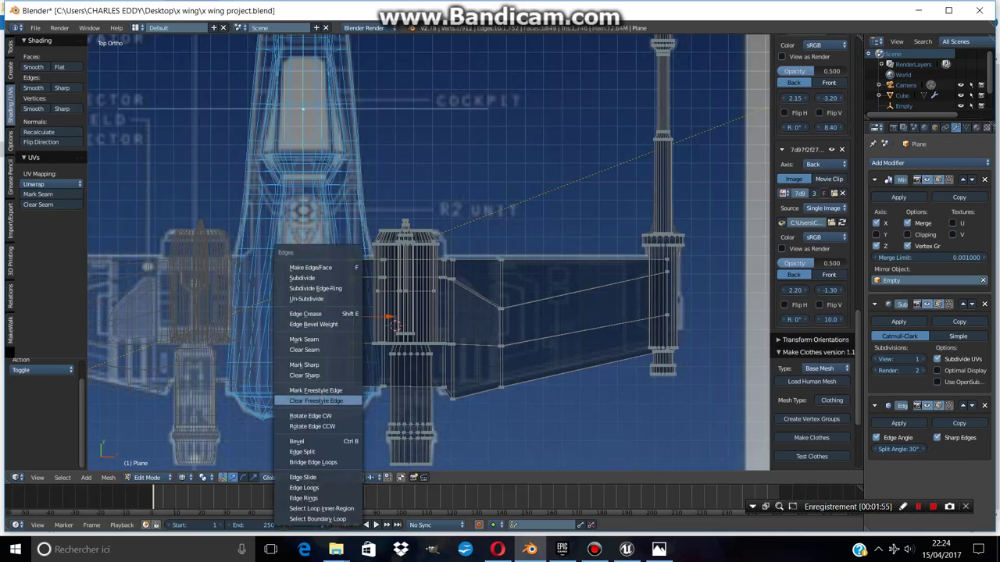
{"action": "scroll", "coordinate": [392, 318], "scroll_direction": "down", "scroll_amount": 2}
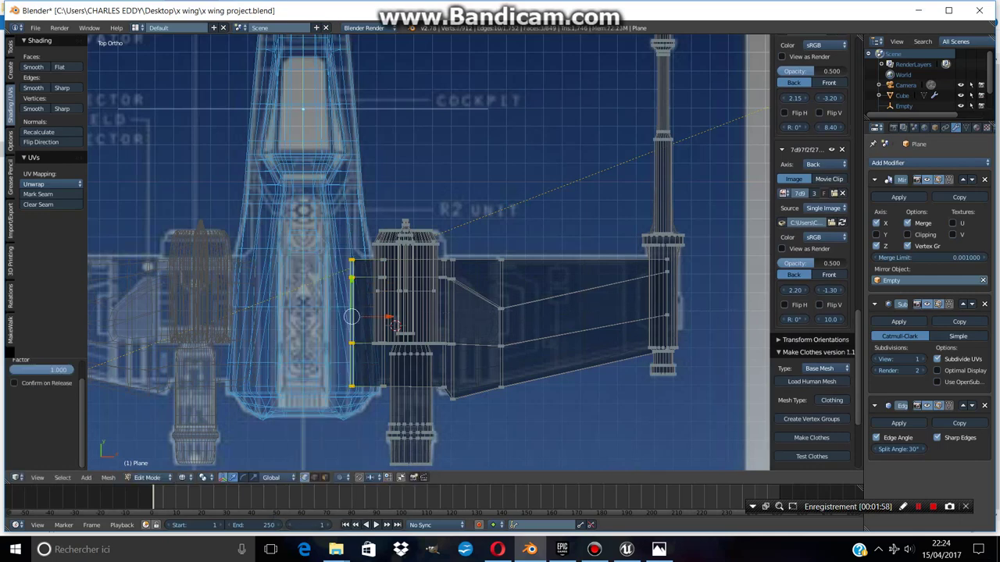
{"action": "key", "text": "Tab"}
{"action": "key", "text": "z"}
{"action": "middle_click_drag", "start_coordinate": [391, 319], "coordinate": [507, 234]}
{"action": "scroll", "coordinate": [428, 252], "scroll_direction": "up", "scroll_amount": 4}
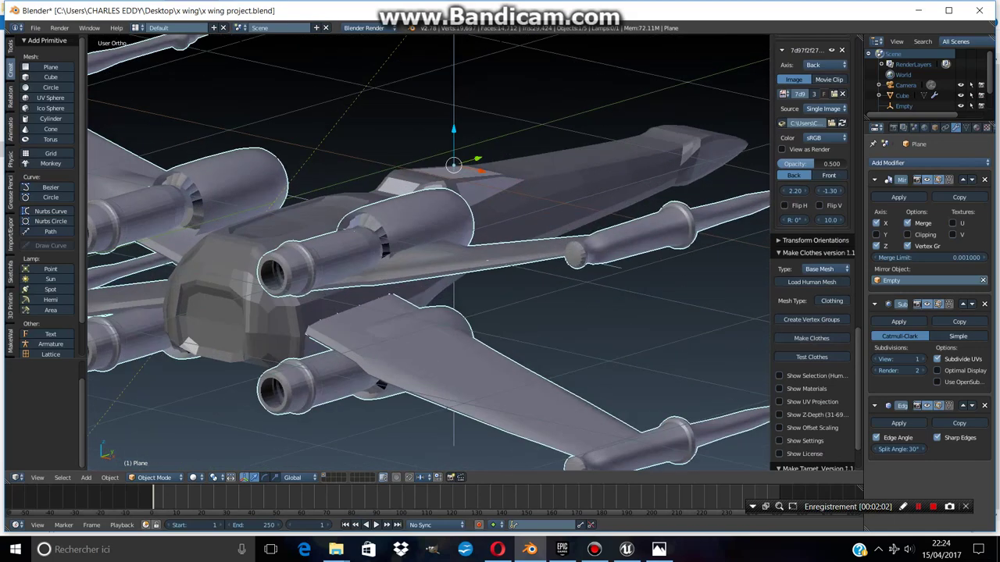
Apply smooth shading to the wing and engine object.
{"action": "right_click", "coordinate": [428, 252]}
{"action": "right_click", "coordinate": [428, 252]}
{"action": "key", "text": "ctrl+shift+Tab"}
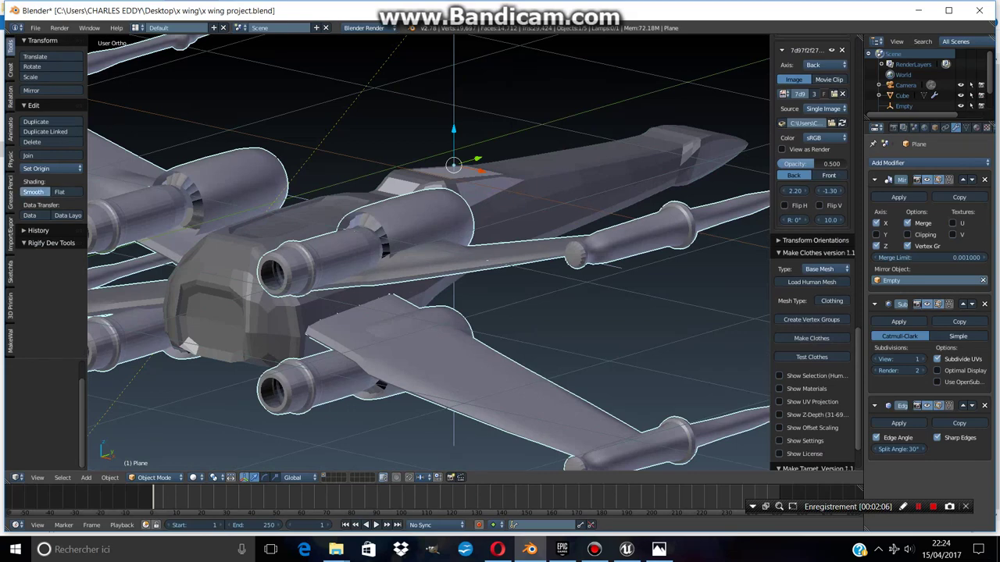
{"action": "scroll", "coordinate": [428, 253], "scroll_direction": "down", "scroll_amount": 3}
{"action": "scroll", "coordinate": [429, 253], "scroll_direction": "up", "scroll_amount": 7}
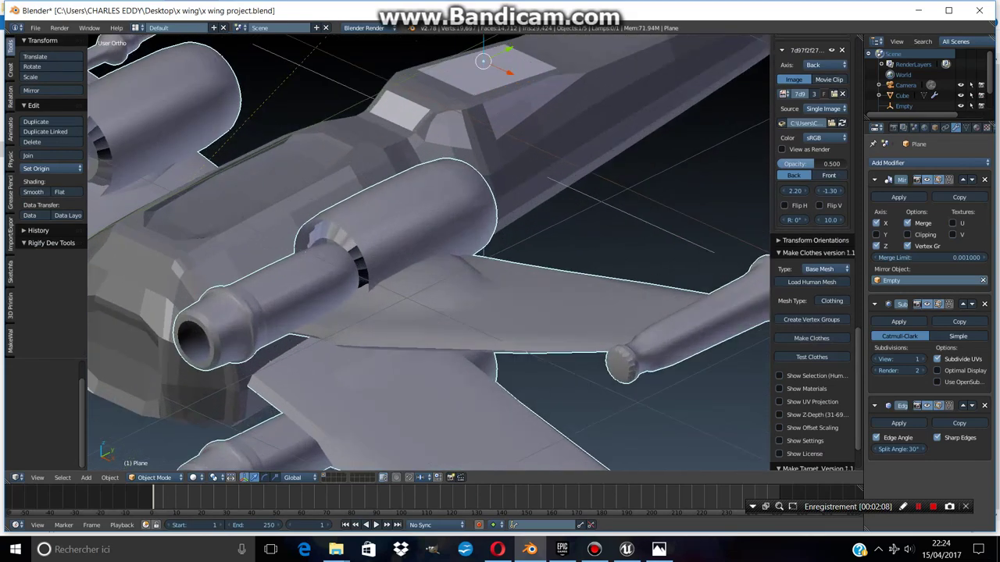
Isolate one upper engine's large cylinder in Edit Mode by selecting its linked geometry and hiding everything else.
{"action": "key", "text": "Tab"}
{"action": "scroll", "coordinate": [429, 253], "scroll_direction": "up", "scroll_amount": 3}
{"action": "right_click", "coordinate": [286, 235]}
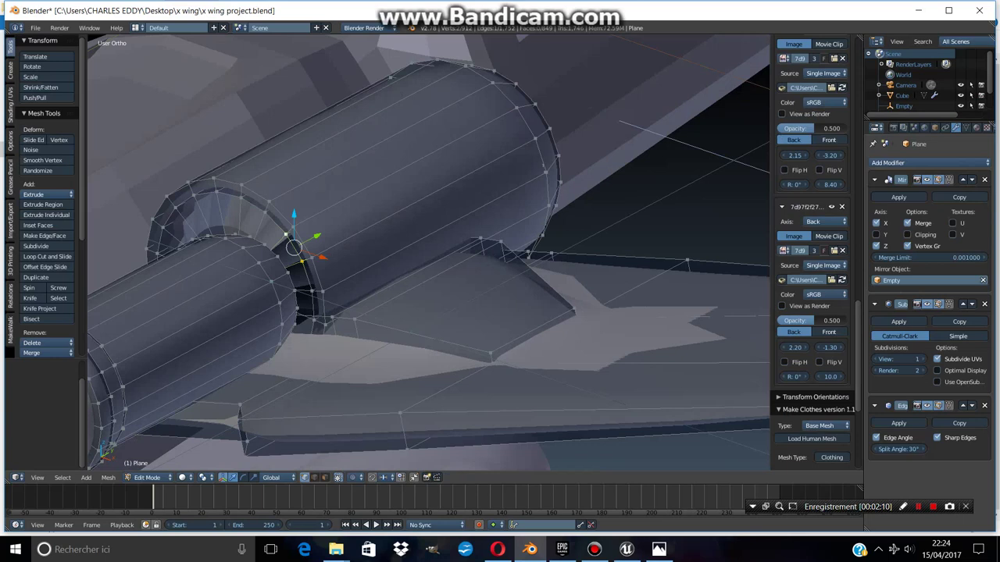
{"action": "key", "text": "l"}
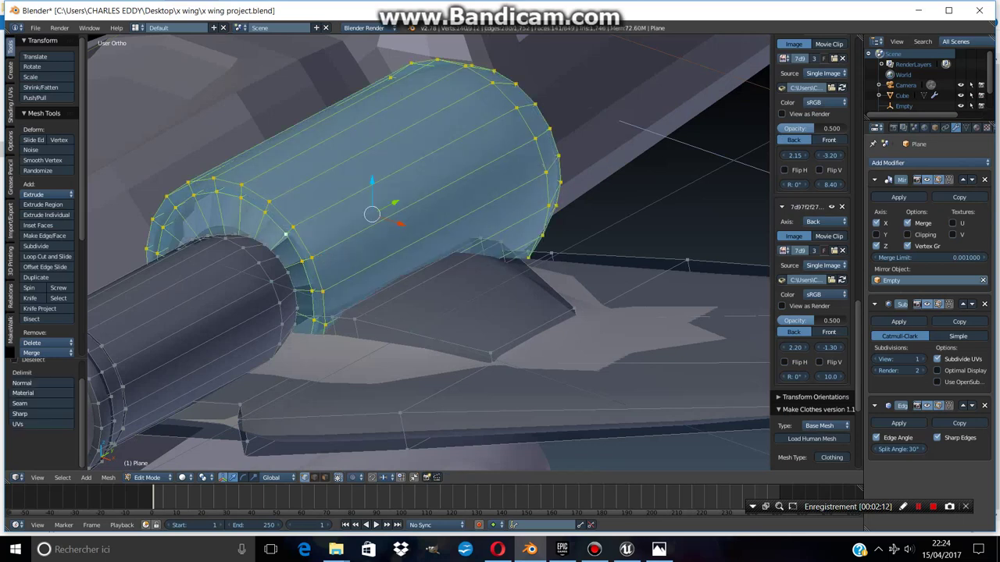
{"action": "key", "text": "shift+h"}
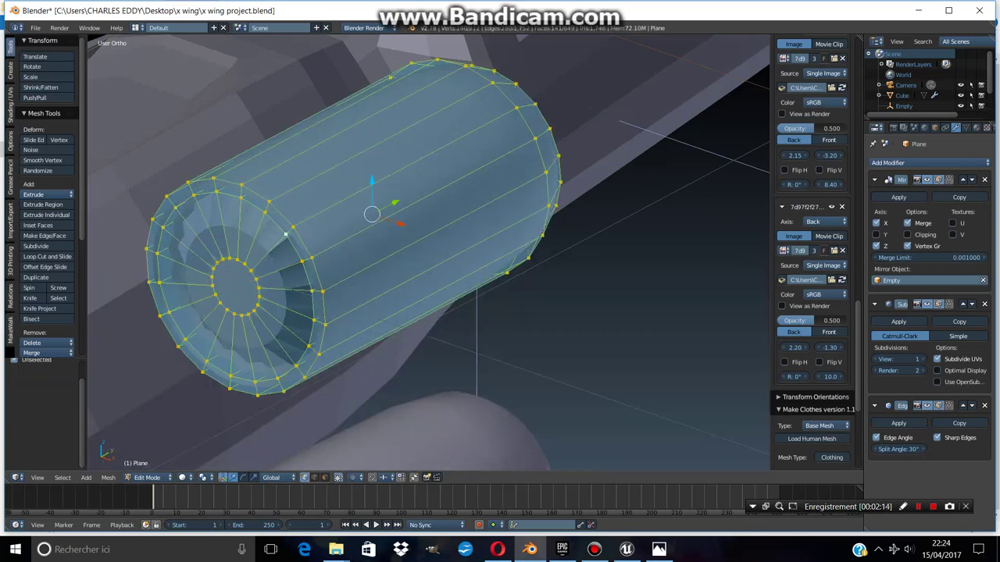
Apply an edge crease of 1 to the small inner ring on the engine cylinder's nozzle-side face.
{"action": "right_click", "coordinate": [252, 272], "text": "alt"}
{"action": "key", "text": "w"}
{"action": "key", "text": "Escape"}
{"action": "key", "text": "shift+alt+s"}
{"action": "scroll", "coordinate": [430, 254], "scroll_direction": "down", "scroll_amount": 2}
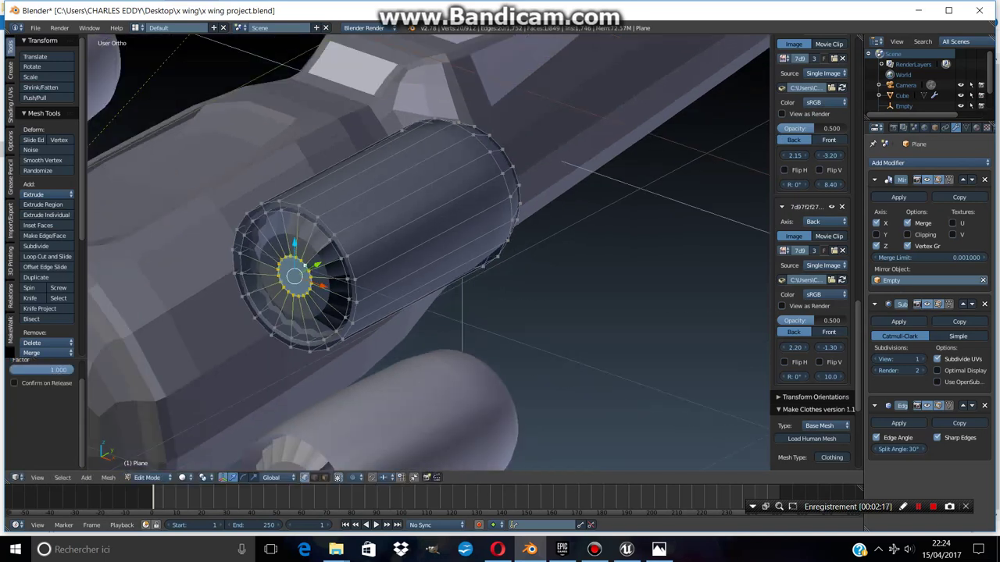
Examine the inner and outer edge loops around the engine cylinder's nozzle-side rim by selecting them in turn.
{"action": "right_click", "coordinate": [329, 240]}
{"action": "right_click", "coordinate": [334, 234], "text": "alt"}
{"action": "right_click", "coordinate": [315, 225]}
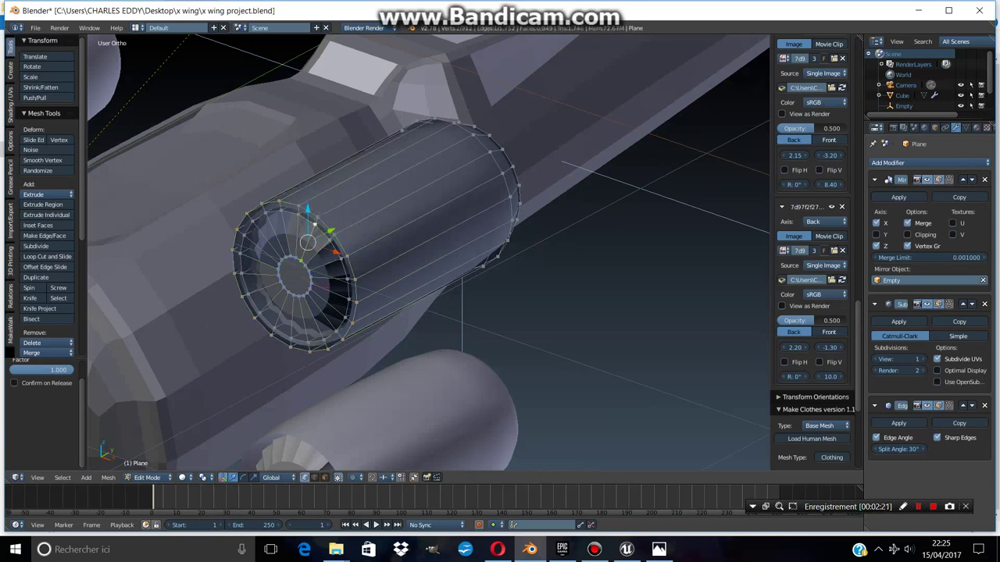
{"action": "right_click", "coordinate": [329, 278]}
{"action": "right_click", "coordinate": [347, 254], "text": "alt"}
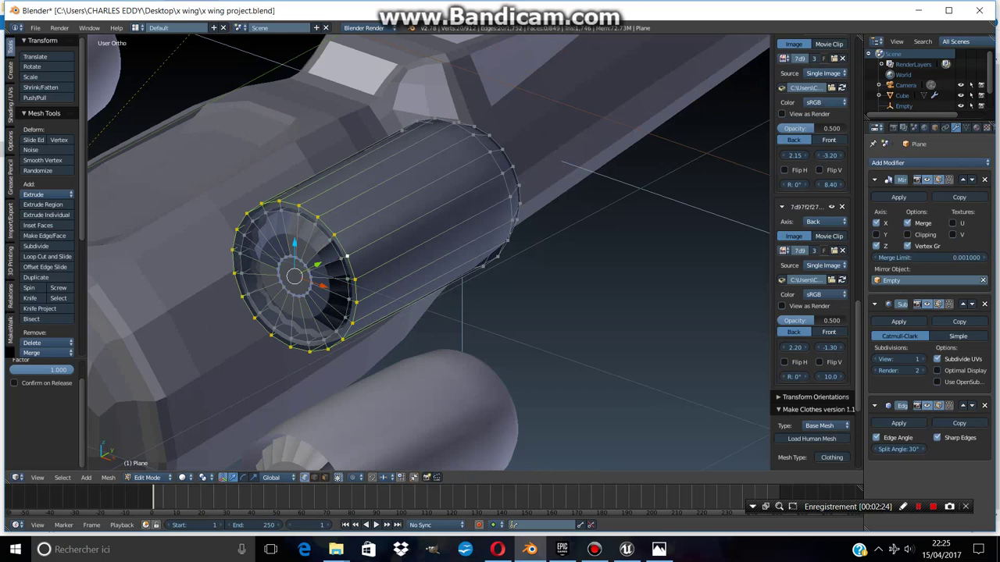
{"action": "right_click", "coordinate": [305, 264], "text": "alt"}
{"action": "left_click_drag", "start_coordinate": [315, 266], "coordinate": [304, 272]}
{"action": "right_click", "coordinate": [331, 229]}
{"action": "right_click", "coordinate": [428, 159]}
{"action": "right_click", "coordinate": [301, 226]}
{"action": "scroll", "coordinate": [434, 234], "scroll_direction": "up", "scroll_amount": 5}
{"action": "scroll", "coordinate": [434, 235], "scroll_direction": "down", "scroll_amount": 2}
Remove doubles across the whole engine cylinder with a merge distance of 0.0001.
{"action": "key", "text": "a"}
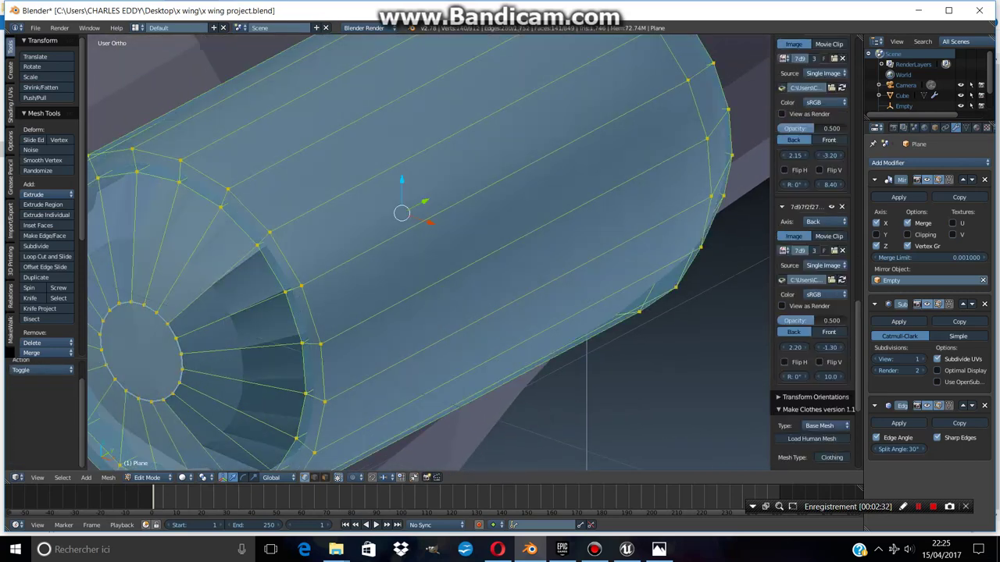
{"action": "scroll", "coordinate": [47, 196], "scroll_direction": "down", "scroll_amount": 5}
{"action": "left_click", "coordinate": [46, 259]}
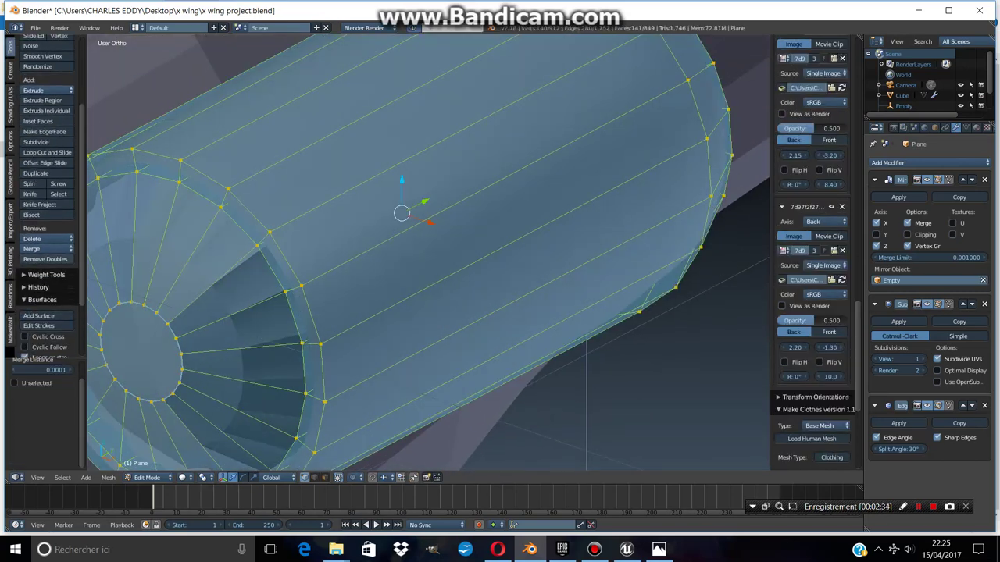
{"action": "scroll", "coordinate": [430, 250], "scroll_direction": "down", "scroll_amount": 5}
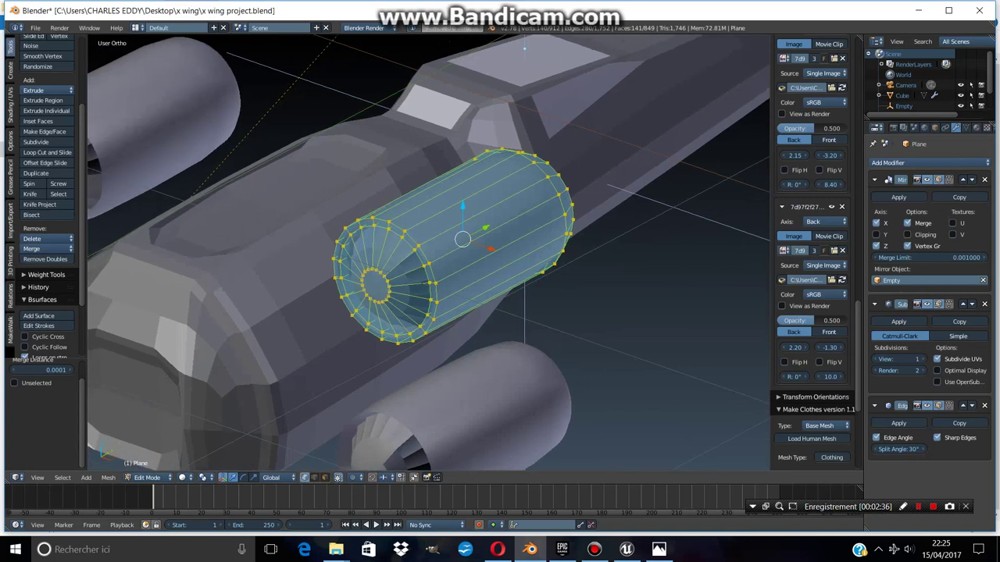
Delete the vertices of the small inner ring to open the engine cylinder's nozzle-side end.
{"action": "key", "text": "a"}
{"action": "right_click", "coordinate": [363, 281], "text": "alt"}
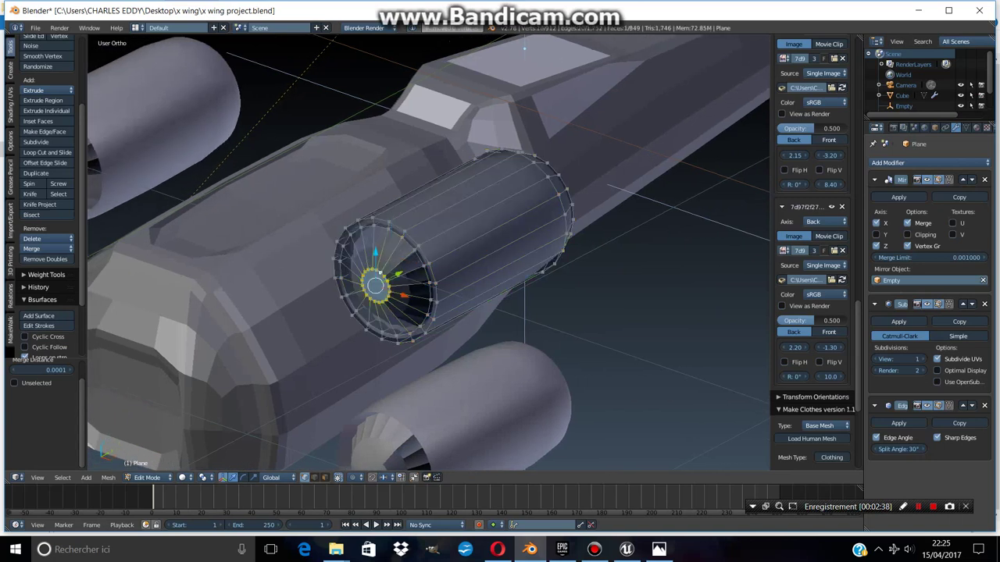
{"action": "key", "text": "x"}
{"action": "key", "text": "Up"}
{"action": "key", "text": "Down"}
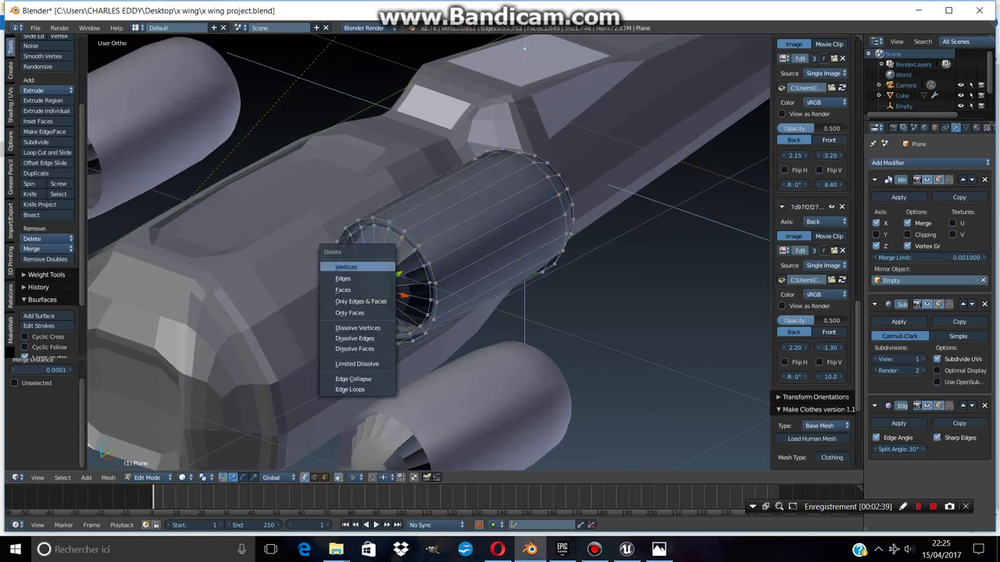
{"action": "key", "text": "Return"}
Move the open end's inner rim loop -0.021 along Y and scale it to 0.780.
{"action": "scroll", "coordinate": [430, 250], "scroll_direction": "up", "scroll_amount": 3}
{"action": "right_click", "coordinate": [403, 249], "text": "alt"}
{"action": "key", "text": "g"}
{"action": "key", "text": "y"}
{"action": "left_click", "coordinate": [395, 252]}
{"action": "key", "text": "e"}
{"action": "key", "text": "s"}
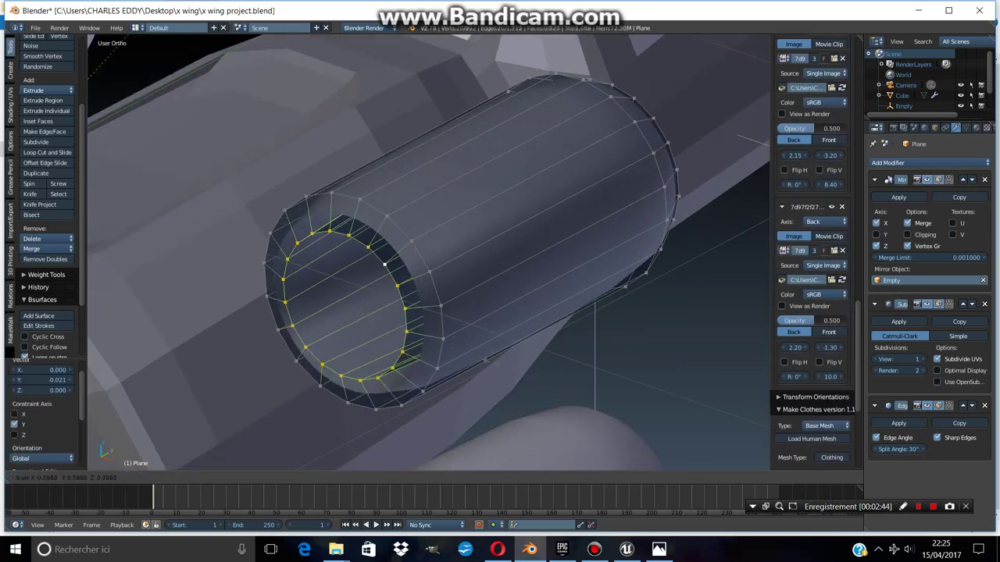
{"action": "left_click", "coordinate": [383, 265]}
Try to extrude the scaled rim loop again and delete the extruded vertices.
{"action": "key", "text": "e"}
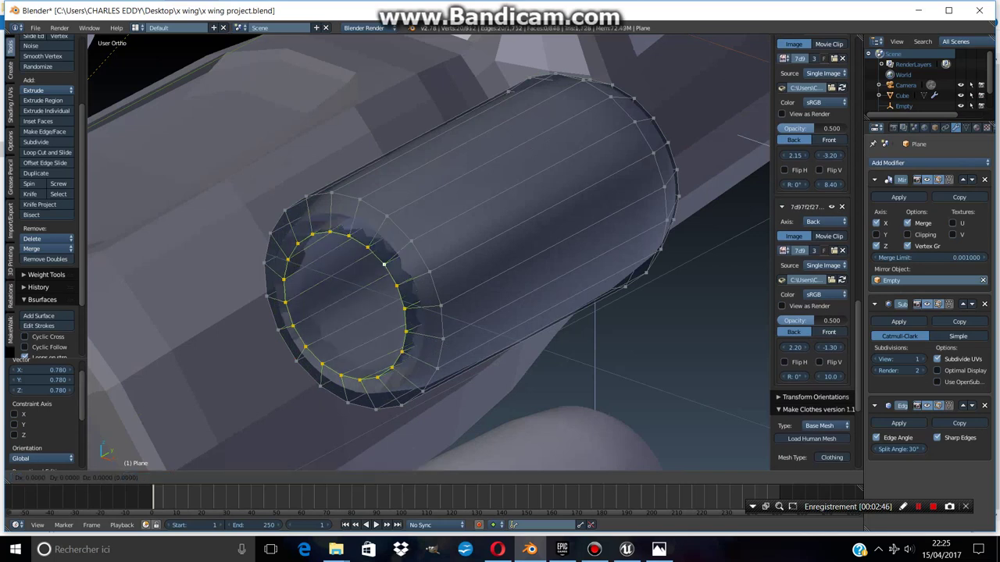
{"action": "right_click", "coordinate": [383, 264]}
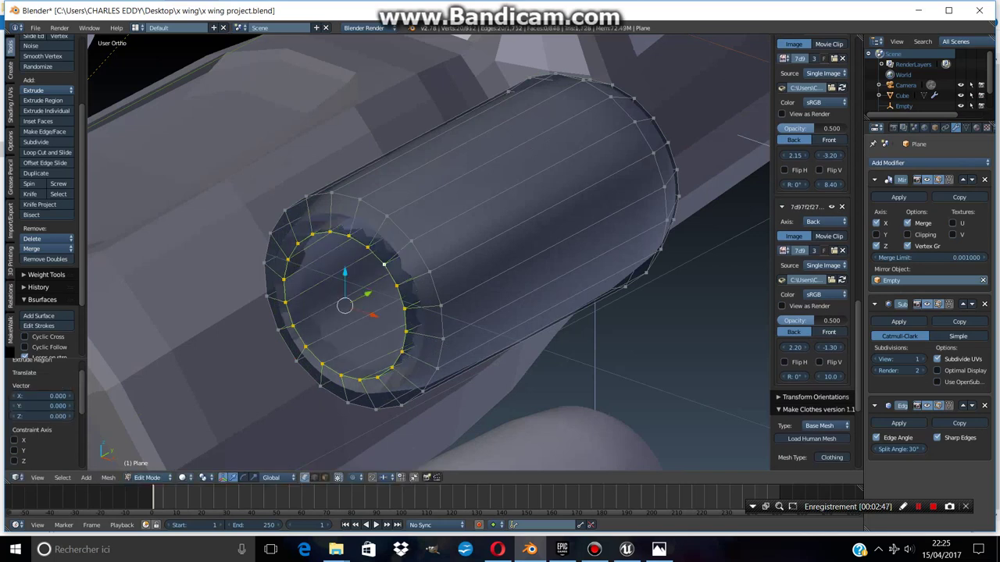
{"action": "key", "text": "x"}
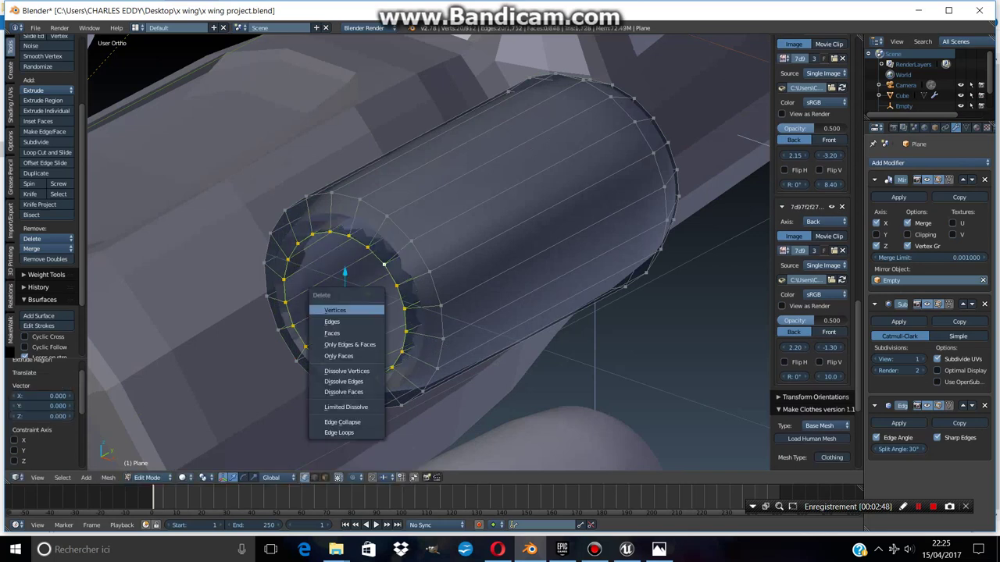
{"action": "left_click", "coordinate": [336, 310]}
Examine the opened engine cylinder from both ends, comparing it in Object Mode and Edit Mode.
{"action": "middle_click_drag", "start_coordinate": [351, 312], "coordinate": [311, 278]}
{"action": "right_click", "coordinate": [319, 266], "text": "alt"}
{"action": "scroll", "coordinate": [812, 234], "scroll_direction": "up", "scroll_amount": 3}
{"action": "middle_click_drag", "start_coordinate": [390, 274], "coordinate": [343, 242]}
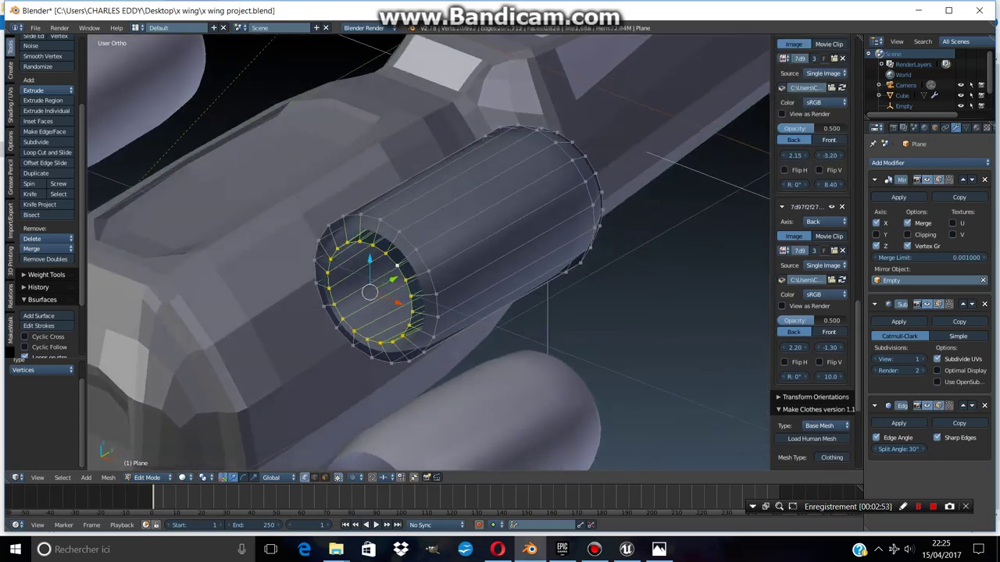
{"action": "middle_click_drag", "start_coordinate": [344, 242], "coordinate": [468, 235]}
{"action": "scroll", "coordinate": [422, 250], "scroll_direction": "down", "scroll_amount": 4}
{"action": "key", "text": "Tab"}
{"action": "scroll", "coordinate": [437, 226], "scroll_direction": "up", "scroll_amount": 4}
{"action": "key", "text": "Tab"}
{"action": "scroll", "coordinate": [469, 234], "scroll_direction": "up", "scroll_amount": 2}
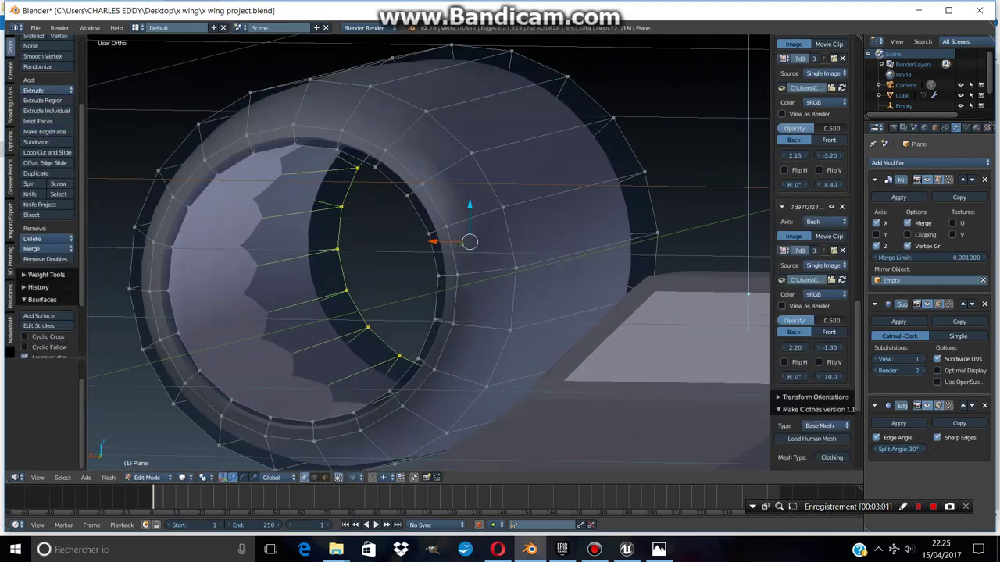
Reveal the hidden wing and engine geometry and return to Object Mode.
{"action": "key", "text": "alt+h"}
{"action": "key", "text": "ctrl+z"}
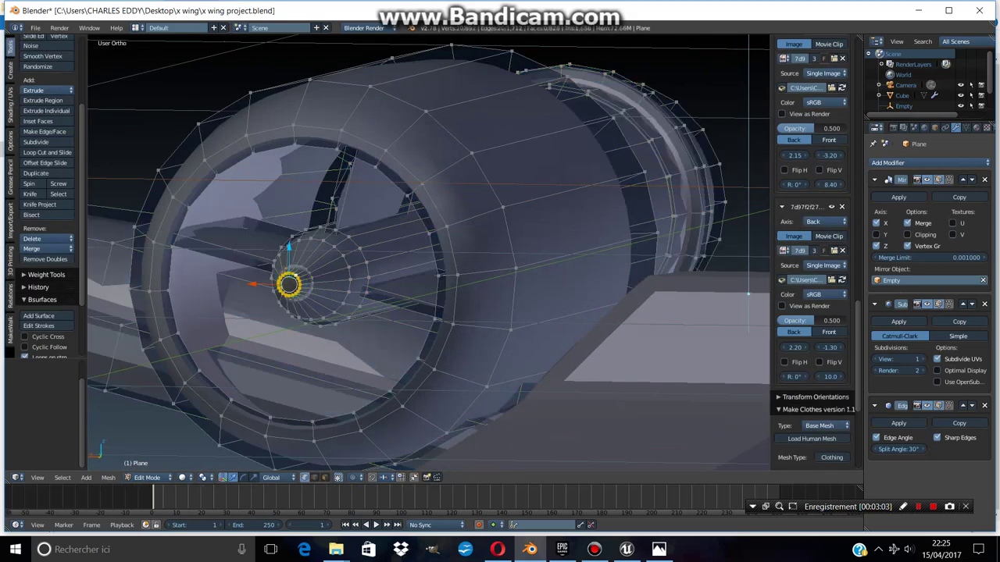
{"action": "key", "text": "Tab"}
{"action": "middle_click_drag", "start_coordinate": [430, 257], "coordinate": [562, 371]}
{"action": "scroll", "coordinate": [499, 258], "scroll_direction": "down", "scroll_amount": 4}
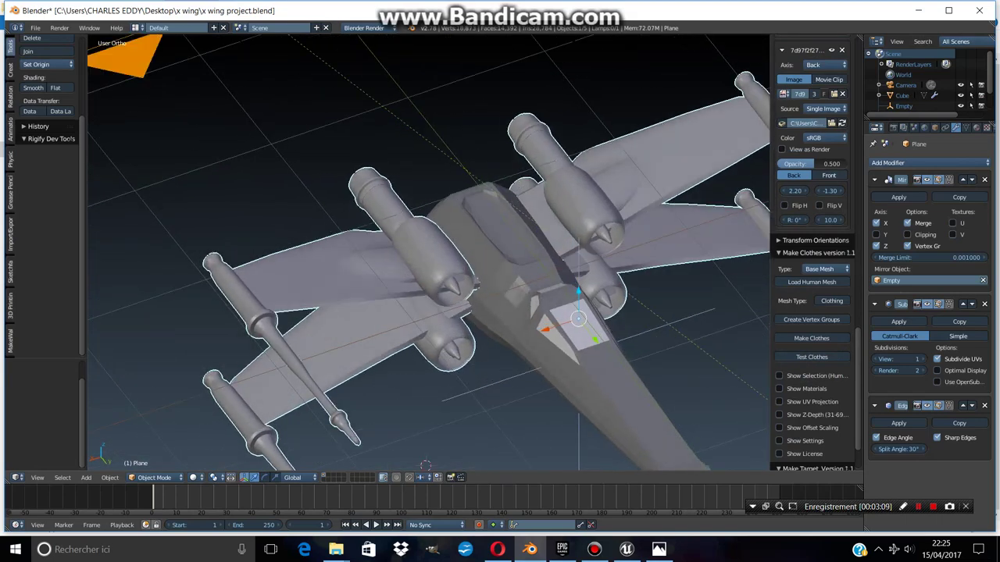
Examine the wing-tip cannon's flange and barrel mesh in wireframe, from the top view and several angles.
{"action": "key", "text": "KP_7"}
{"action": "key", "text": "Tab"}
{"action": "scroll", "coordinate": [428, 253], "scroll_direction": "up", "scroll_amount": 3}
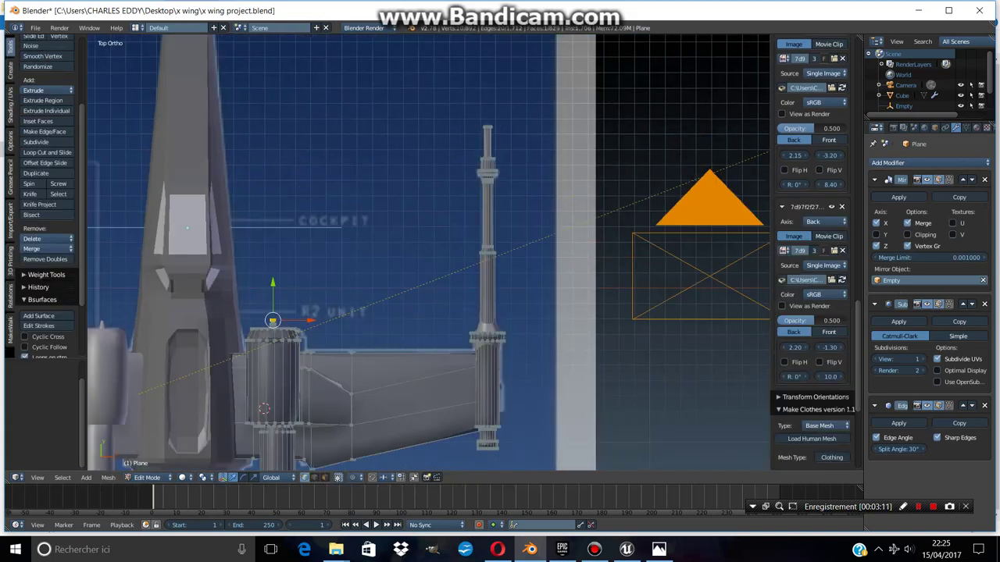
{"action": "scroll", "coordinate": [428, 253], "scroll_direction": "up", "scroll_amount": 2}
{"action": "middle_click_drag", "start_coordinate": [428, 253], "coordinate": [500, 305]}
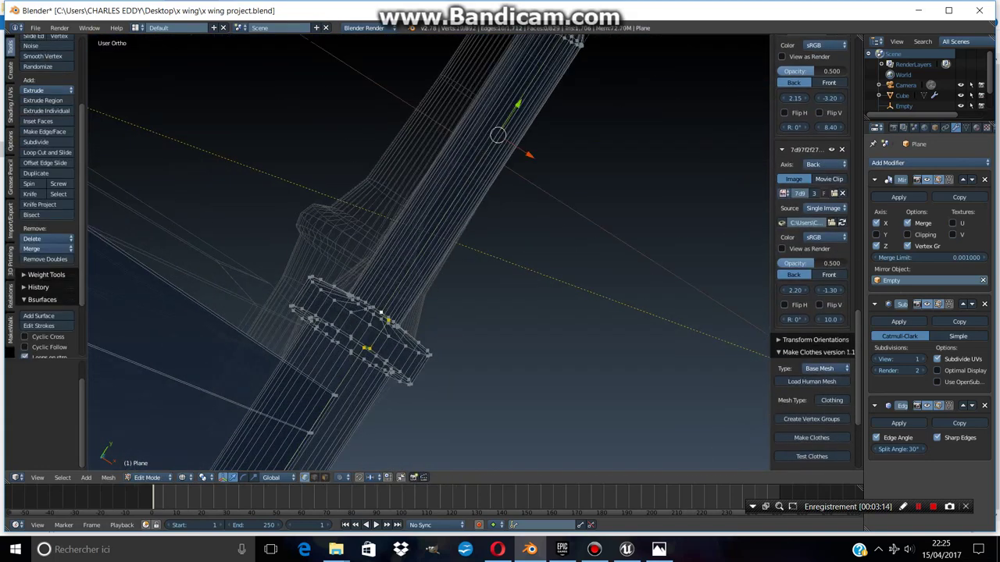
{"action": "right_click", "coordinate": [371, 308]}
{"action": "scroll", "coordinate": [428, 253], "scroll_direction": "down", "scroll_amount": 8}
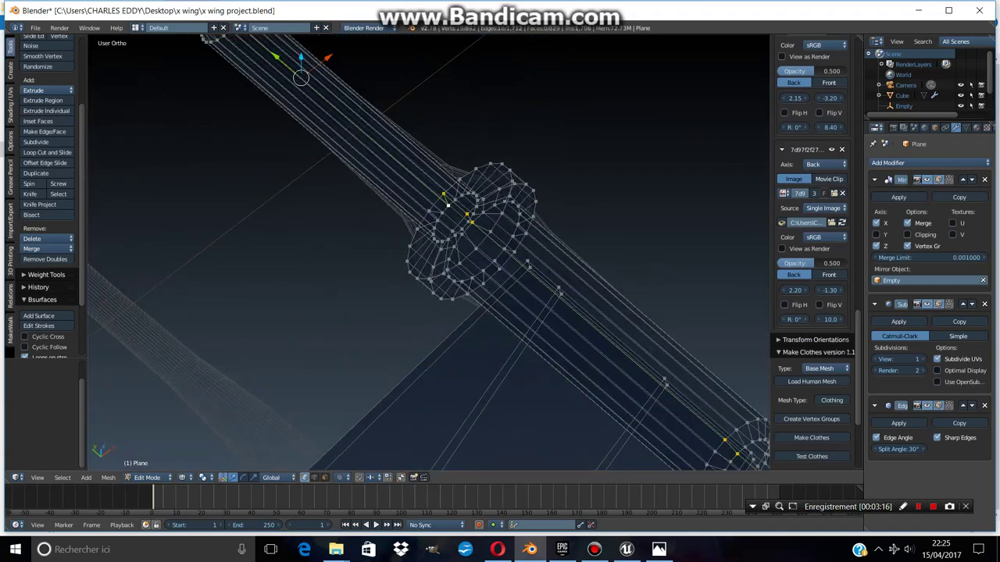
{"action": "scroll", "coordinate": [428, 253], "scroll_direction": "up", "scroll_amount": 6}
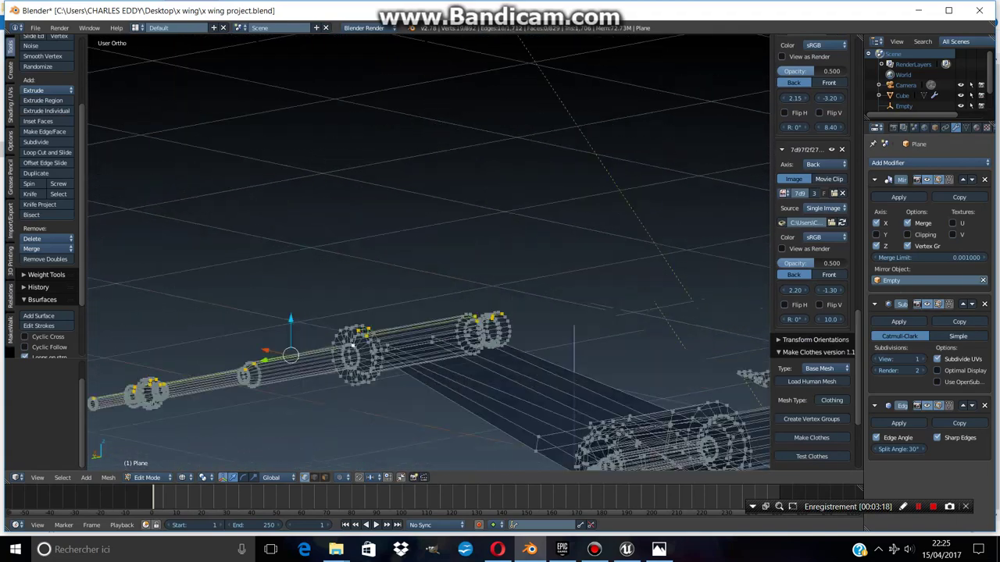
{"action": "middle_click_drag", "start_coordinate": [427, 253], "coordinate": [390, 262]}
Apply an edge crease of 1 to the loop where the cannon barrel meets its flange and return to solid Object Mode.
{"action": "right_click", "coordinate": [390, 249], "text": "alt"}
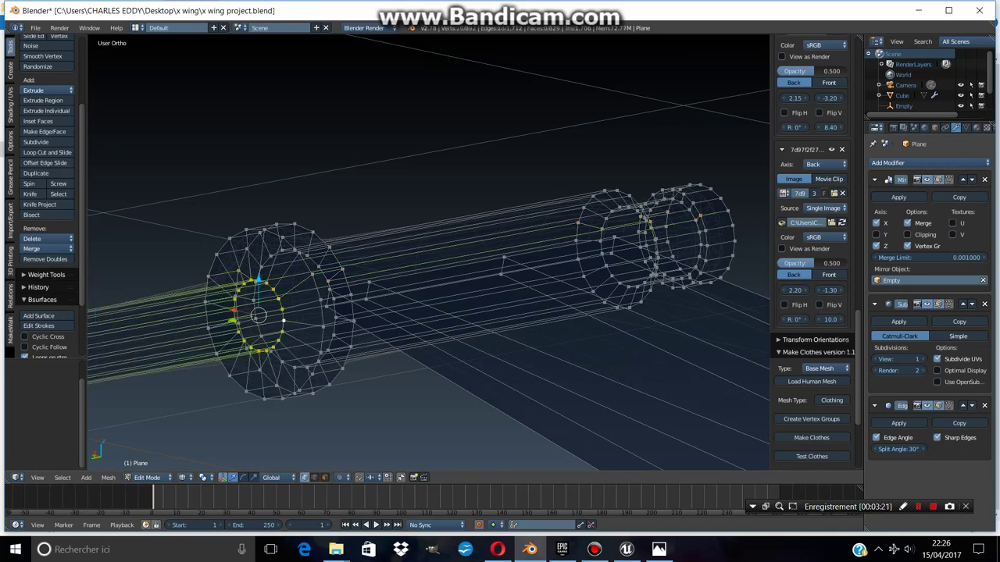
{"action": "key", "text": "ctrl+e"}
{"action": "left_click", "coordinate": [284, 322]}
{"action": "left_click", "coordinate": [283, 318]}
{"action": "key", "text": "ctrl+e"}
{"action": "key", "text": "Escape"}
{"action": "key", "text": "Tab"}
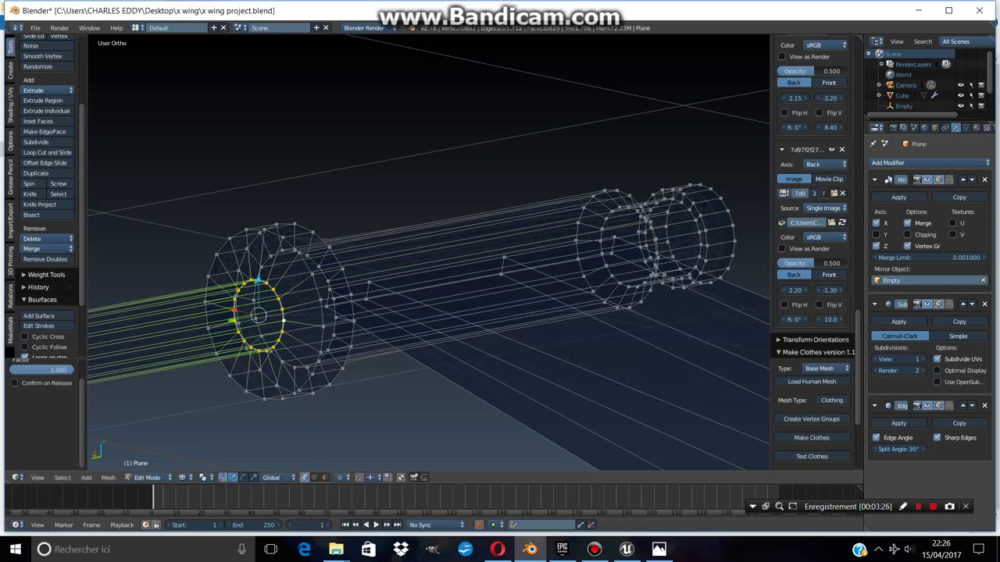
{"action": "key", "text": "KP_Divide"}
{"action": "key", "text": "z"}
Crease the intake-side edge of the raised wing panel beside the engine and check it in solid Object Mode.
{"action": "middle_click_drag", "start_coordinate": [284, 320], "coordinate": [382, 289]}
{"action": "middle_click_drag", "start_coordinate": [429, 258], "coordinate": [367, 289]}
{"action": "key", "text": "Tab"}
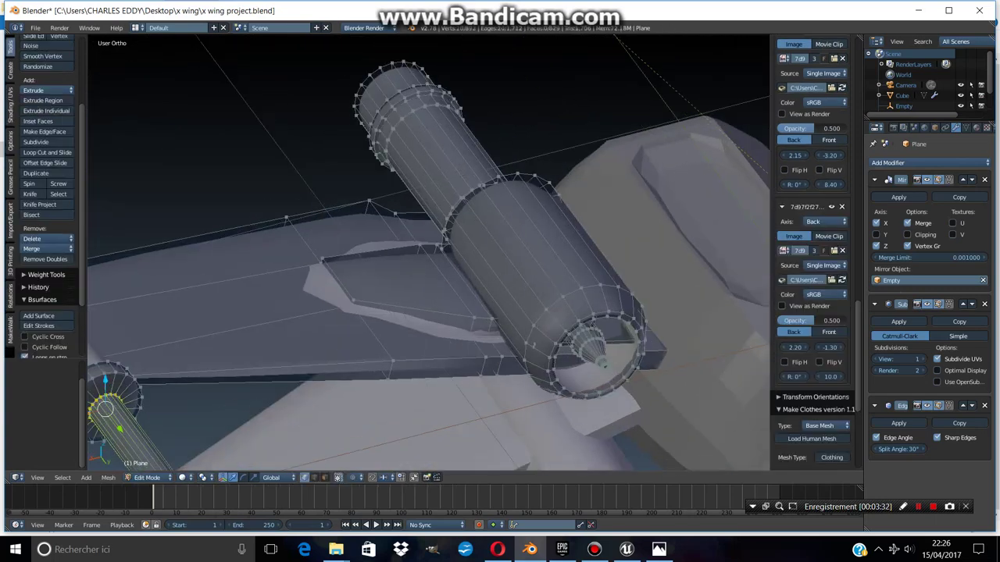
{"action": "right_click", "coordinate": [477, 327]}
{"action": "key", "text": "z"}
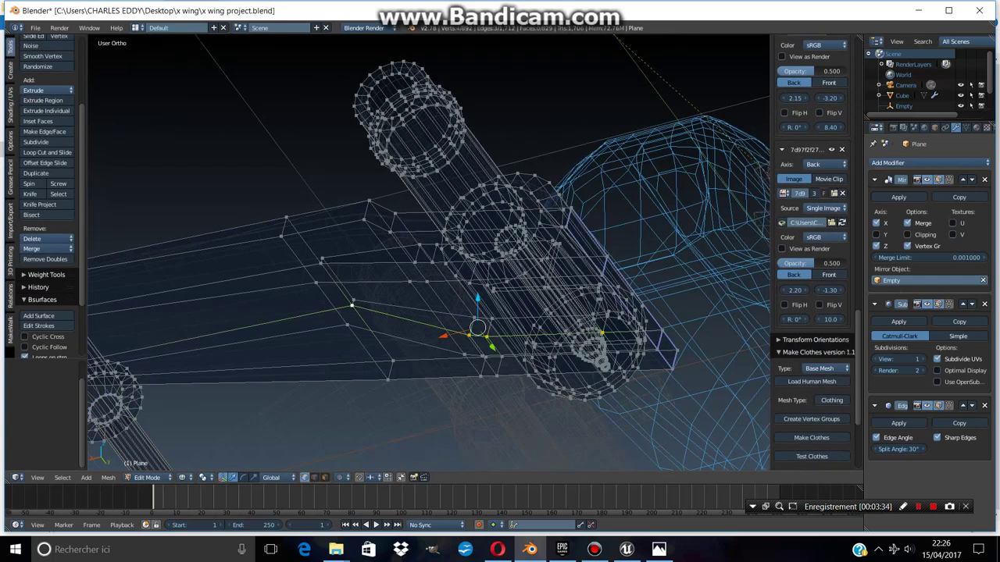
{"action": "key", "text": "w"}
{"action": "left_click", "coordinate": [367, 313]}
{"action": "key", "text": "Tab"}
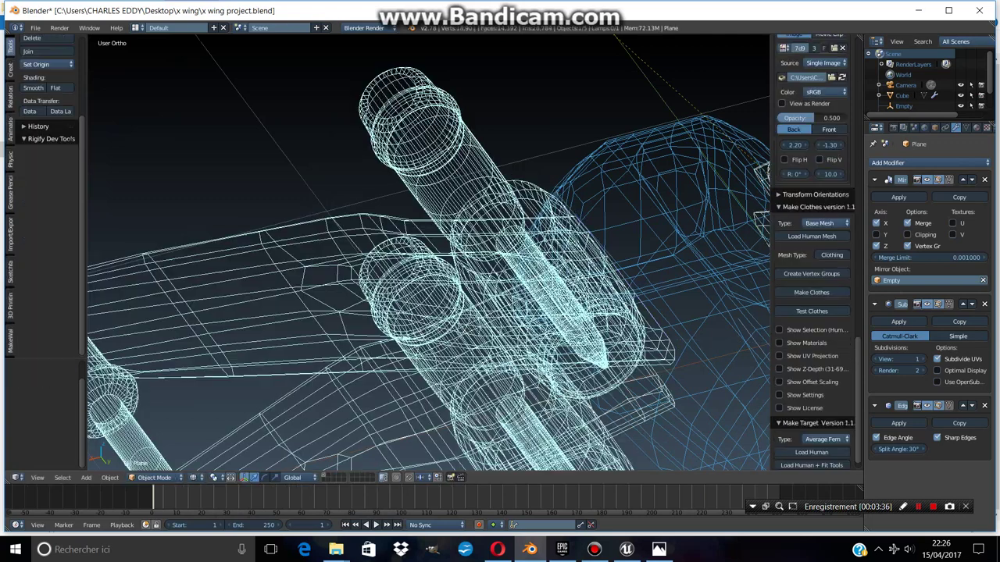
{"action": "key", "text": "z"}
{"action": "scroll", "coordinate": [474, 221], "scroll_direction": "up", "scroll_amount": 5}
Apply an edge crease of 1 to the raised panel's outer edge, away from the engine.
{"action": "key", "text": "Tab"}
{"action": "key", "text": "z"}
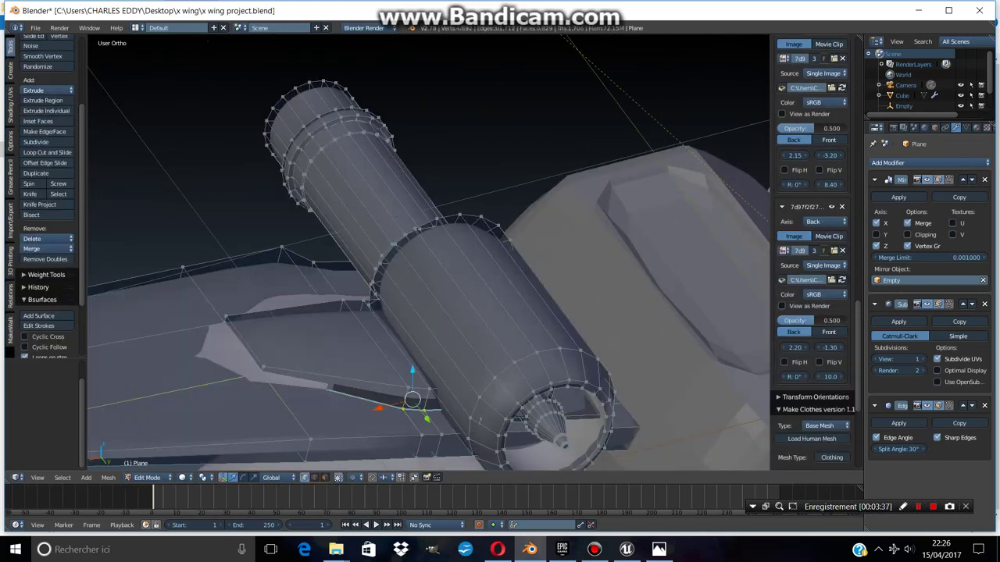
{"action": "right_click", "coordinate": [224, 322]}
{"action": "key", "text": "ctrl+e"}
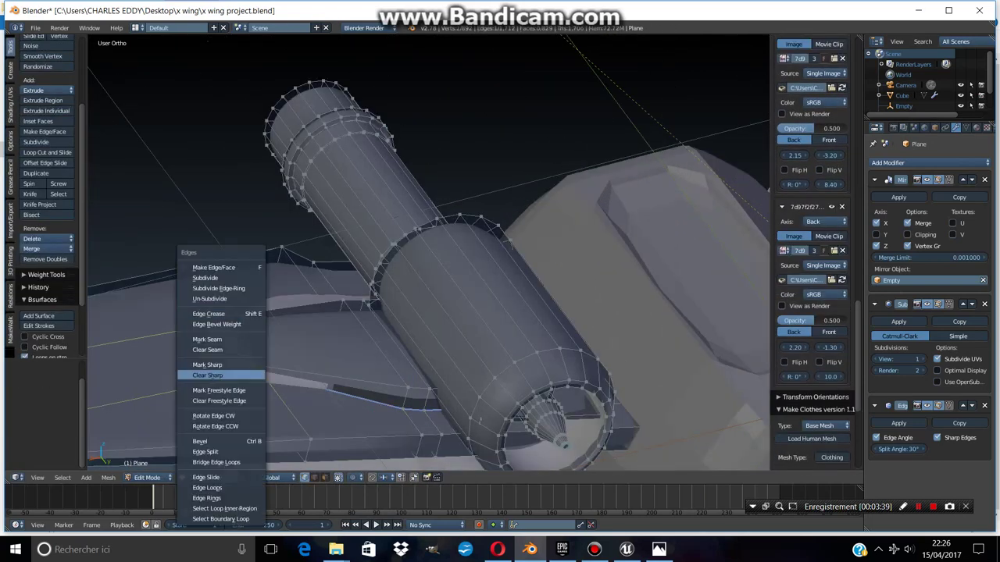
{"action": "left_click", "coordinate": [225, 323]}
{"action": "left_click", "coordinate": [234, 336]}
{"action": "middle_click_drag", "start_coordinate": [242, 344], "coordinate": [523, 293]}
Apply full edge crease to the raised panel's nozzle-side edge, check it in Object Mode and return to Edit Mode.
{"action": "key", "text": "z"}
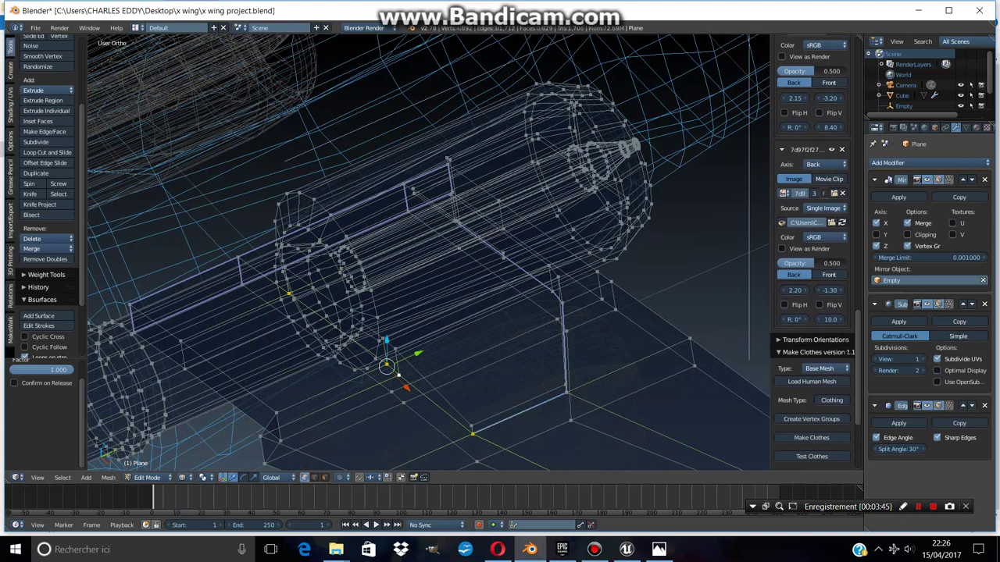
{"action": "key", "text": "z"}
{"action": "key", "text": "ctrl+e"}
{"action": "left_click", "coordinate": [389, 313]}
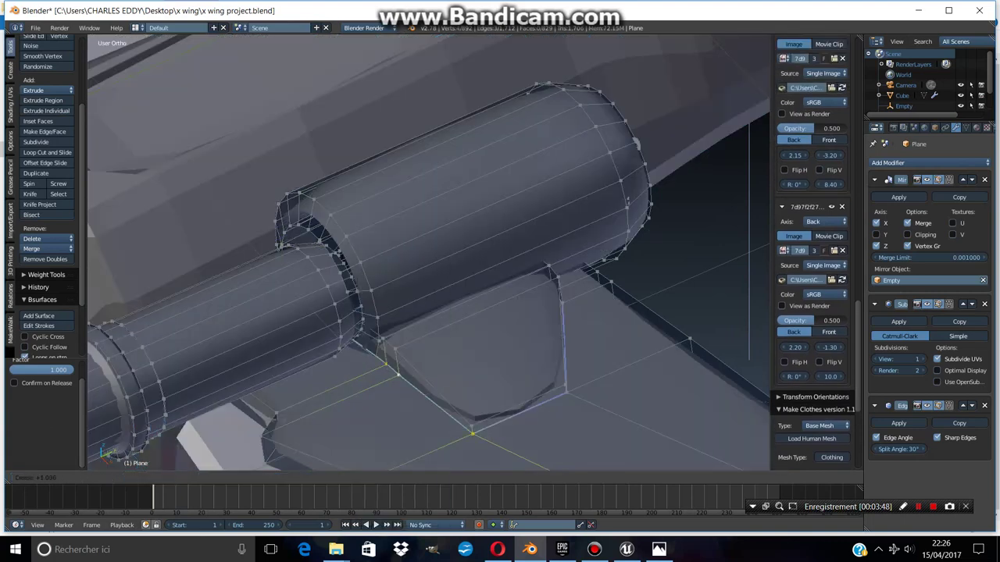
{"action": "left_click", "coordinate": [386, 361]}
{"action": "scroll", "coordinate": [387, 360], "scroll_direction": "down", "scroll_amount": 5}
{"action": "key", "text": "Tab"}
{"action": "middle_click_drag", "start_coordinate": [386, 361], "coordinate": [404, 424]}
{"action": "scroll", "coordinate": [429, 253], "scroll_direction": "up", "scroll_amount": 5}
{"action": "key", "text": "Tab"}
{"action": "scroll", "coordinate": [429, 253], "scroll_direction": "up", "scroll_amount": 3}
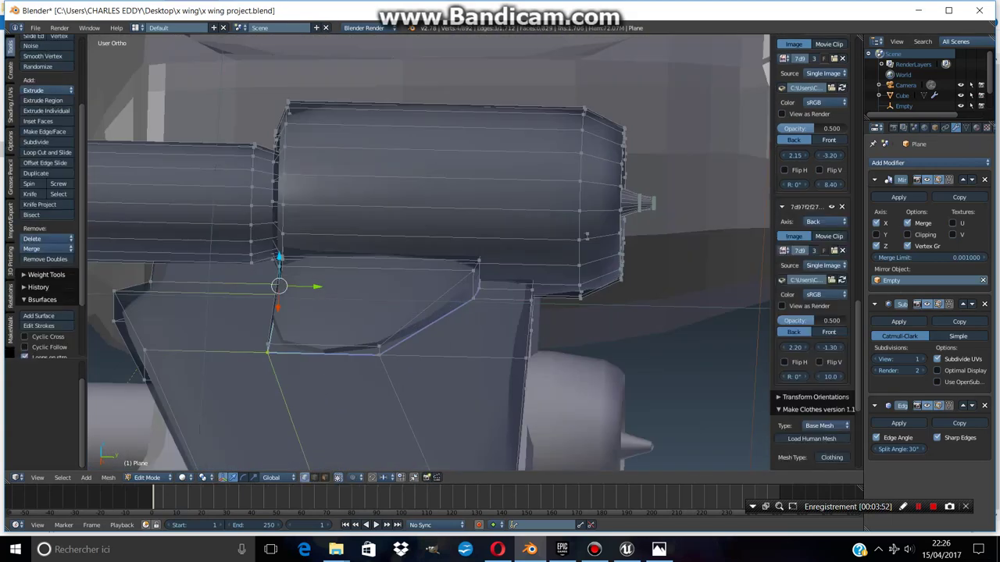
Apply full edge crease to the raised panel's top face, check it in Object Mode and return to Edit Mode.
{"action": "middle_click_drag", "start_coordinate": [429, 253], "coordinate": [390, 297]}
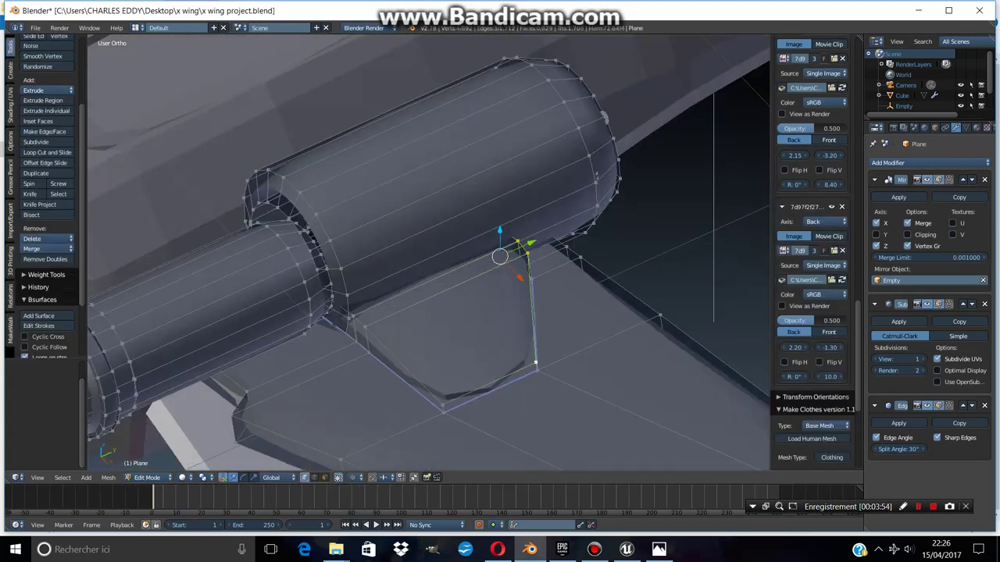
{"action": "key", "text": "f"}
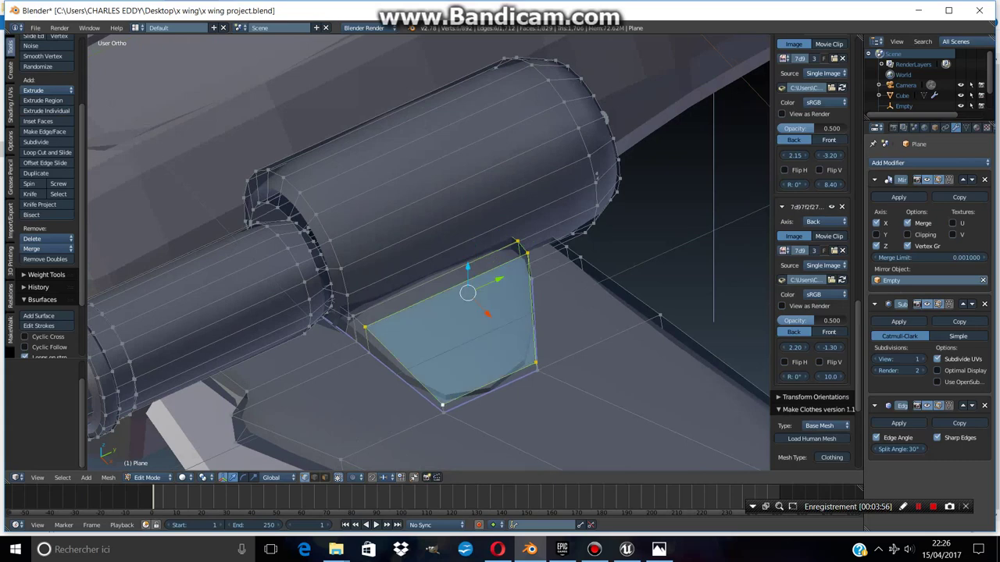
{"action": "key", "text": "w"}
{"action": "left_click", "coordinate": [409, 313]}
{"action": "key", "text": "Return"}
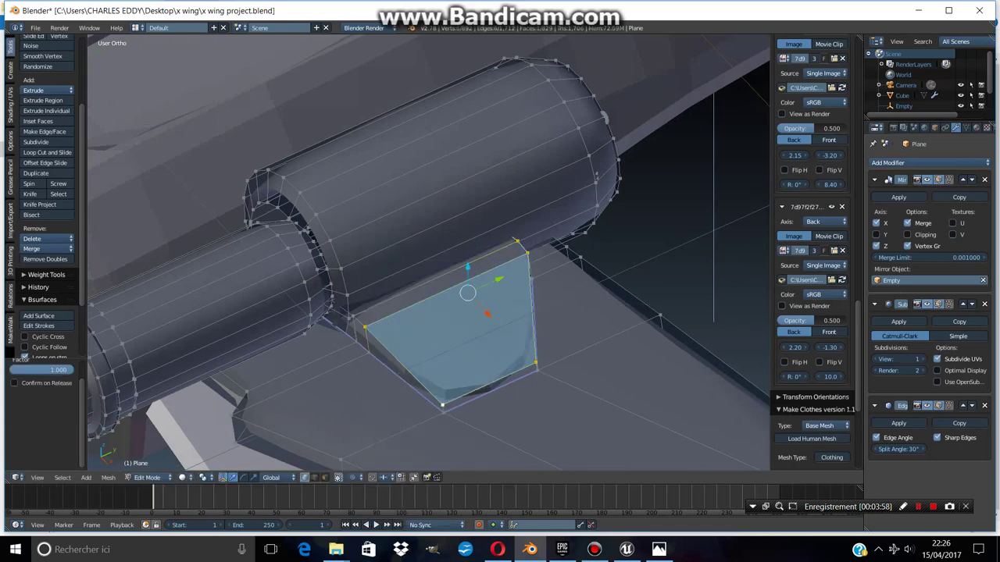
{"action": "key", "text": "Tab"}
{"action": "middle_click_drag", "start_coordinate": [429, 253], "coordinate": [406, 266]}
{"action": "key", "text": "Tab"}
{"action": "key", "text": "KP_Decimal"}
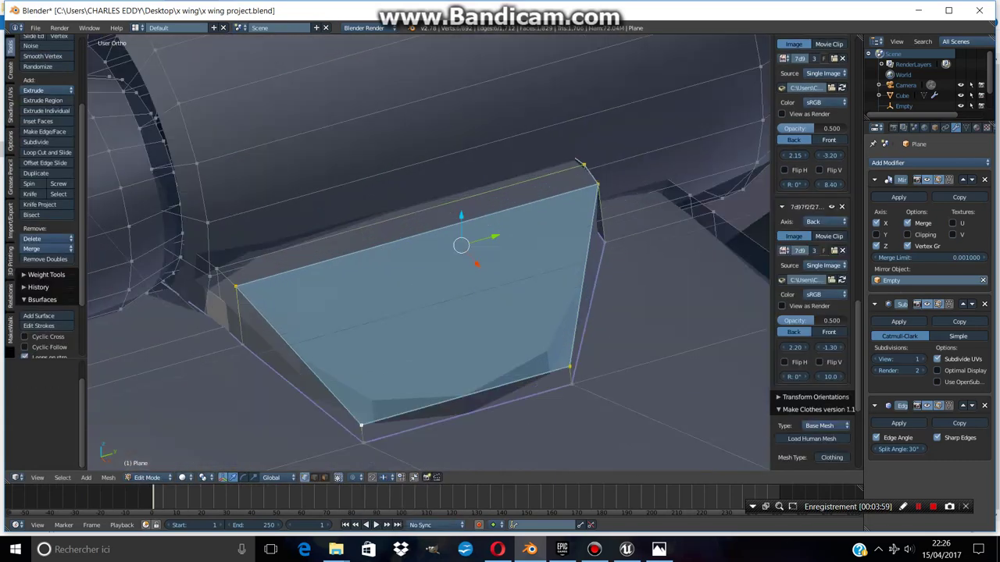
Apply an edge crease of 1 to the short upright edge at the raised panel's outer nozzle-side corner.
{"action": "key", "text": "KP_2"}
{"action": "key", "text": "KP_2"}
{"action": "right_click", "coordinate": [309, 264]}
{"action": "key", "text": "e"}
{"action": "left_click", "coordinate": [316, 281]}
{"action": "key", "text": "w"}
{"action": "left_click", "coordinate": [328, 290]}
{"action": "key", "text": "Return"}
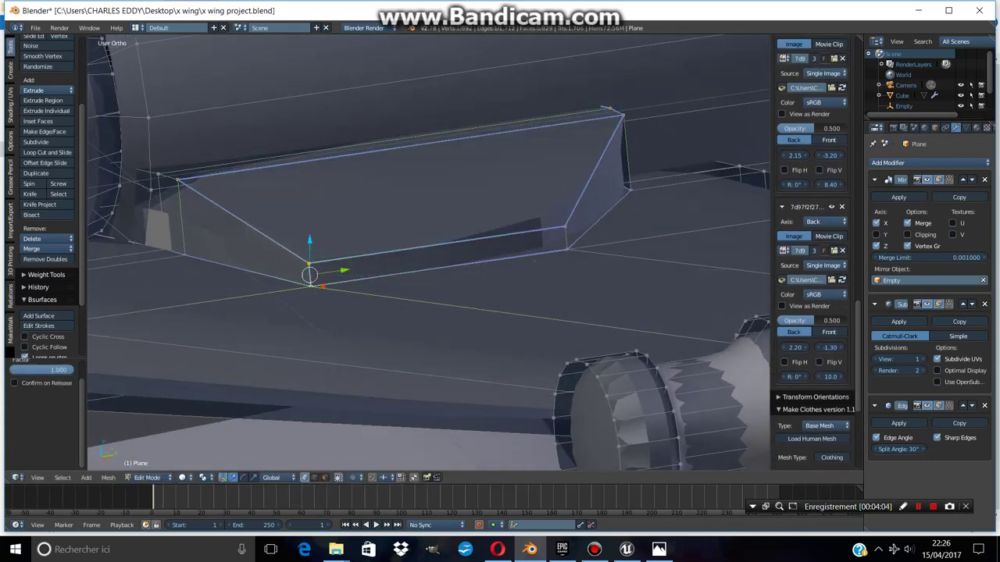
Crease the short upright edge at the raised panel's outer intake-side corner and check it in Object Mode.
{"action": "right_click", "coordinate": [564, 227]}
{"action": "key", "text": "w"}
{"action": "left_click", "coordinate": [524, 244]}
{"action": "left_click", "coordinate": [441, 282]}
{"action": "key", "text": "Tab"}
{"action": "mouse_move", "coordinate": [441, 283]}
{"action": "middle_mouse_down"}
{"action": "mouse_move", "coordinate": [471, 315]}
{"action": "mouse_move", "coordinate": [499, 312]}
{"action": "mouse_move", "coordinate": [434, 269]}
{"action": "middle_mouse_up"}
{"action": "key", "text": "Tab"}
Apply an edge crease of 1 to the panel's short edge at the nozzle-side corner against the engine and return to Object Mode.
{"action": "scroll", "coordinate": [429, 253], "scroll_direction": "up", "scroll_amount": 5}
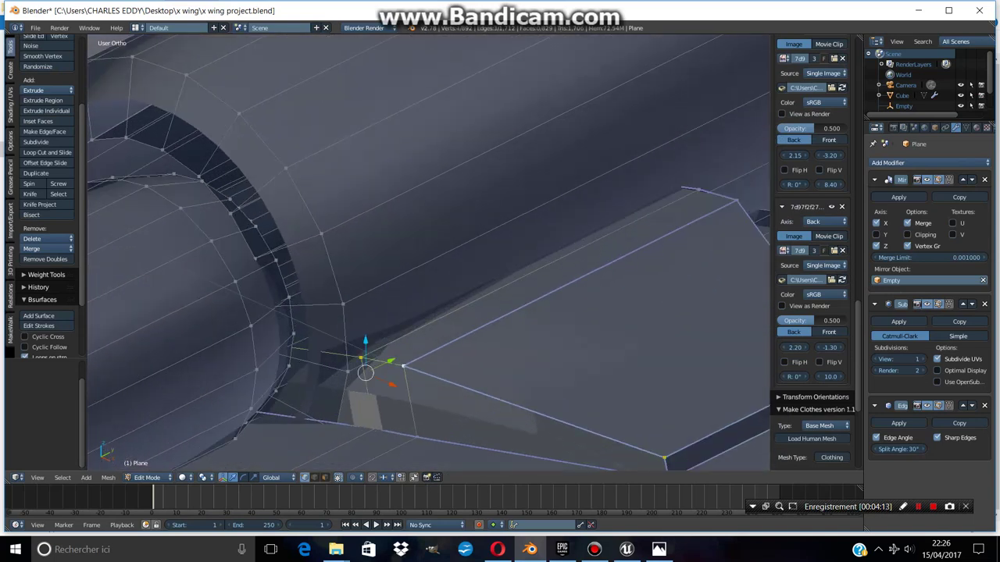
{"action": "key", "text": "ctrl+e"}
{"action": "left_click", "coordinate": [344, 322]}
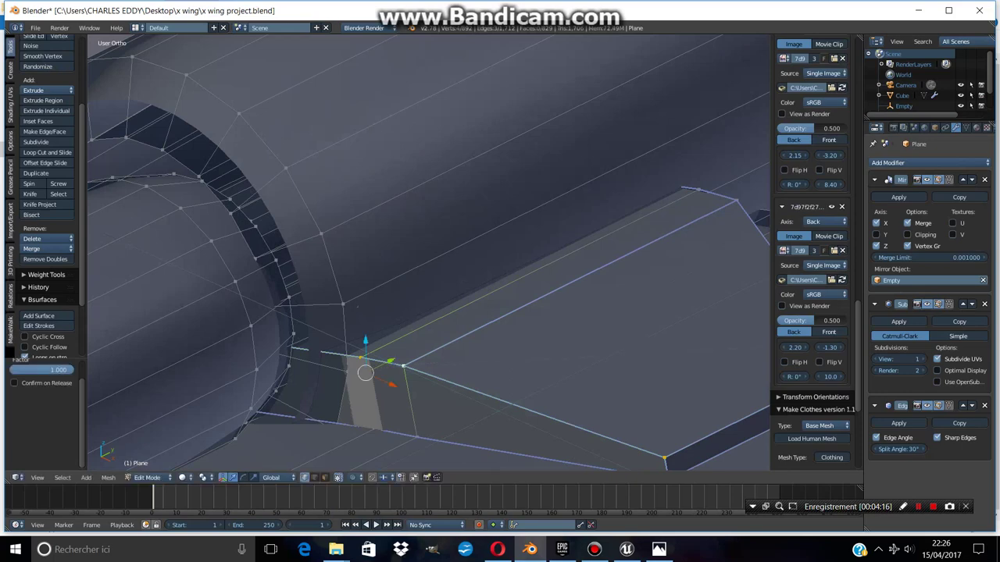
{"action": "scroll", "coordinate": [429, 253], "scroll_direction": "down", "scroll_amount": 5}
{"action": "key", "text": "Tab"}
{"action": "middle_click_drag", "start_coordinate": [429, 253], "coordinate": [359, 226]}
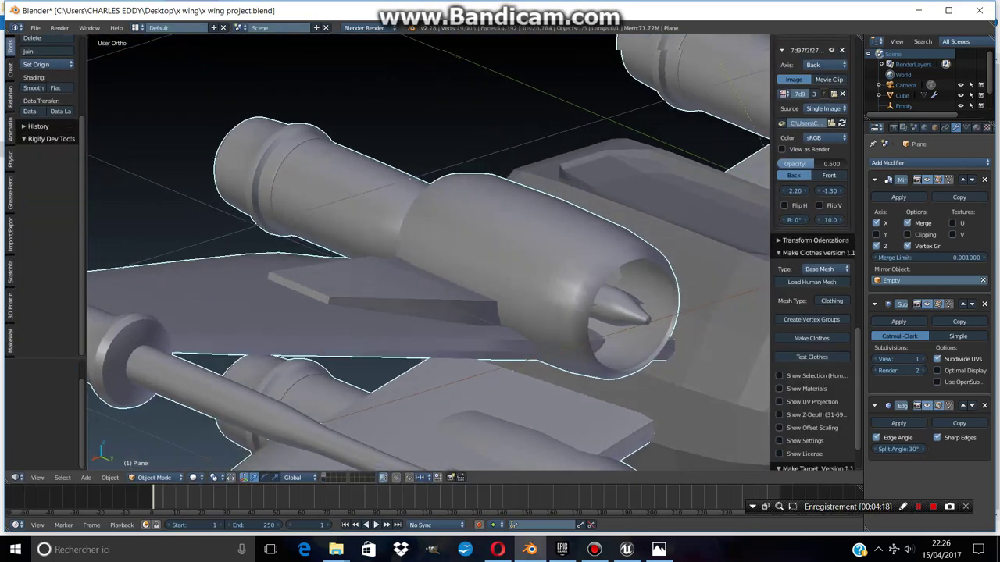
Crease the short upright edge on the panel's intake-facing side near the engine and check it in Object Mode.
{"action": "key", "text": "Tab"}
{"action": "scroll", "coordinate": [429, 253], "scroll_direction": "up", "scroll_amount": 3}
{"action": "right_click", "coordinate": [443, 321]}
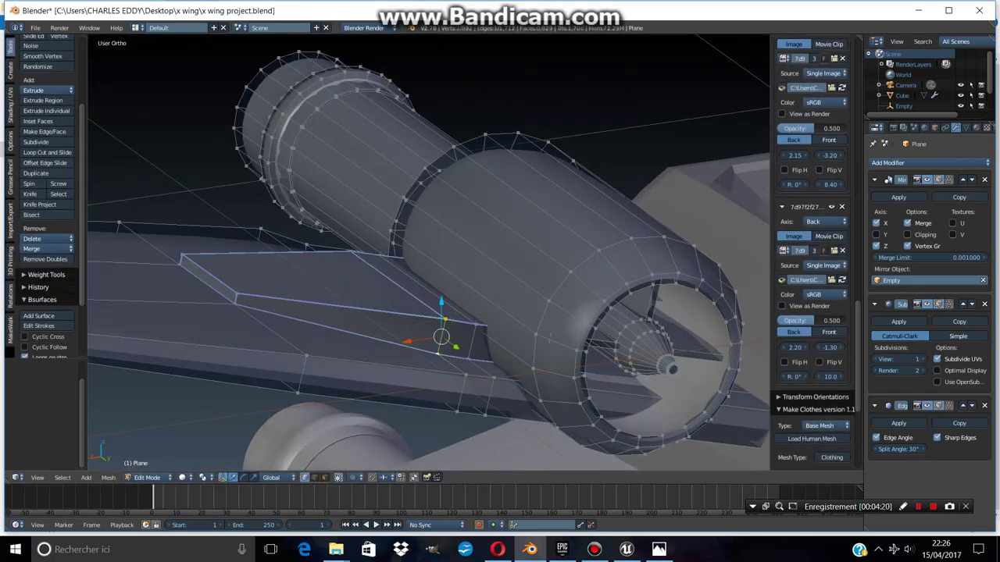
{"action": "key", "text": "w"}
{"action": "left_click", "coordinate": [412, 408]}
{"action": "key", "text": "Tab"}
{"action": "middle_click_drag", "start_coordinate": [429, 253], "coordinate": [391, 227]}
{"action": "scroll", "coordinate": [429, 253], "scroll_direction": "up", "scroll_amount": 3}
{"action": "key", "text": "Tab"}
Crease the panel's upright edge directly against the engine on the intake side and inspect the engine in Object Mode.
{"action": "middle_click_drag", "start_coordinate": [428, 253], "coordinate": [367, 230]}
{"action": "scroll", "coordinate": [429, 253], "scroll_direction": "down", "scroll_amount": 4}
{"action": "scroll", "coordinate": [429, 253], "scroll_direction": "up", "scroll_amount": 4}
{"action": "scroll", "coordinate": [428, 253], "scroll_direction": "up", "scroll_amount": 3}
{"action": "right_click", "coordinate": [483, 309]}
{"action": "key", "text": "ctrl+e"}
{"action": "left_click", "coordinate": [484, 324]}
{"action": "key", "text": "Escape"}
{"action": "key", "text": "Tab"}
{"action": "scroll", "coordinate": [429, 253], "scroll_direction": "down", "scroll_amount": 4}
{"action": "mouse_move", "coordinate": [429, 253]}
{"action": "middle_mouse_down"}
{"action": "mouse_move", "coordinate": [359, 231]}
{"action": "mouse_move", "coordinate": [437, 246]}
{"action": "mouse_move", "coordinate": [449, 239]}
{"action": "mouse_move", "coordinate": [452, 265]}
{"action": "mouse_move", "coordinate": [414, 253]}
{"action": "middle_mouse_up"}
{"action": "scroll", "coordinate": [429, 253], "scroll_direction": "down", "scroll_amount": 3}
{"action": "scroll", "coordinate": [429, 253], "scroll_direction": "up", "scroll_amount": 5}
{"action": "key", "text": "Tab"}
{"action": "scroll", "coordinate": [429, 253], "scroll_direction": "up", "scroll_amount": 3}
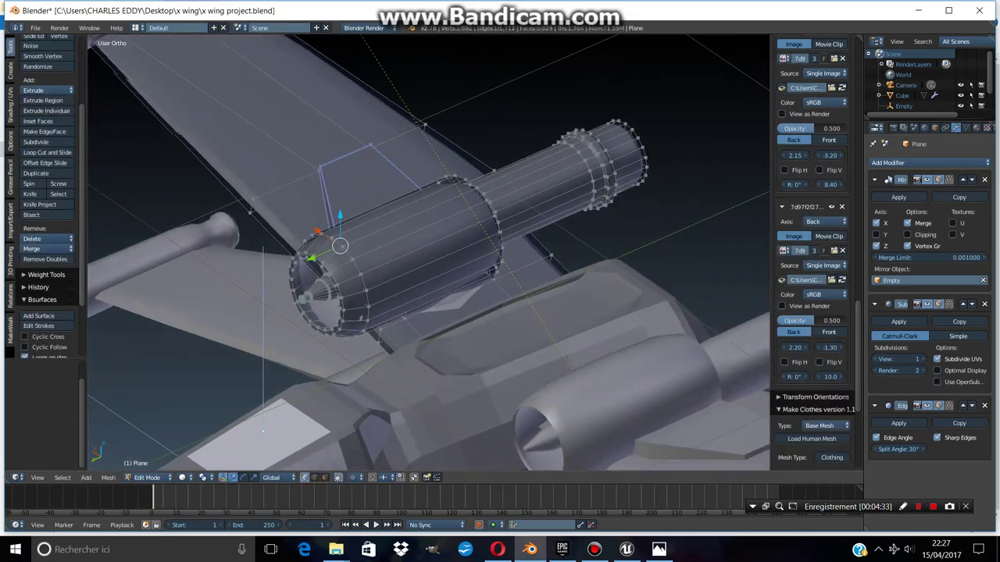
In wireframe, crease the panel's long edge on the fuselage side of the engine and check it in solid Object Mode.
{"action": "key", "text": "z"}
{"action": "scroll", "coordinate": [428, 253], "scroll_direction": "up", "scroll_amount": 3}
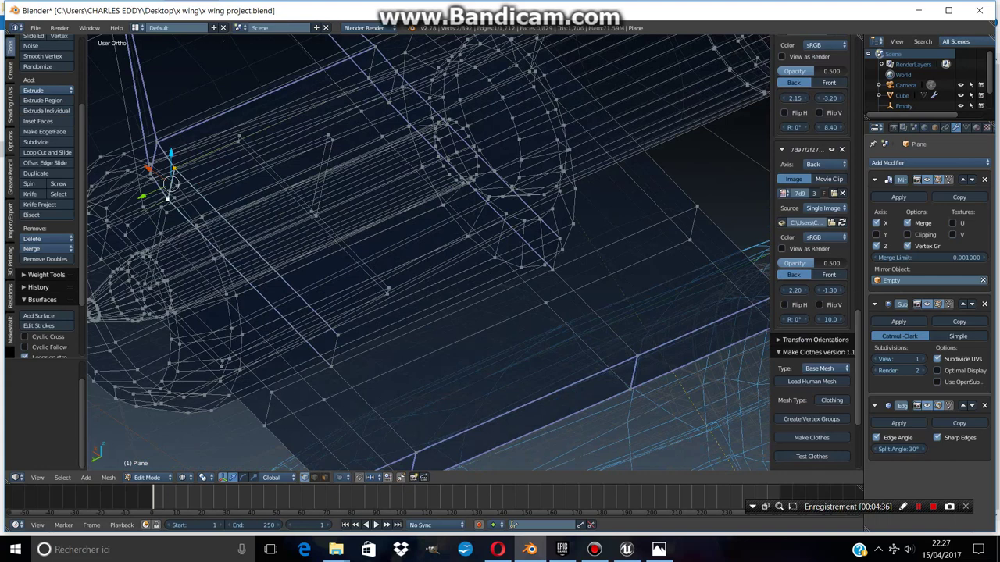
{"action": "key", "text": "ctrl+e"}
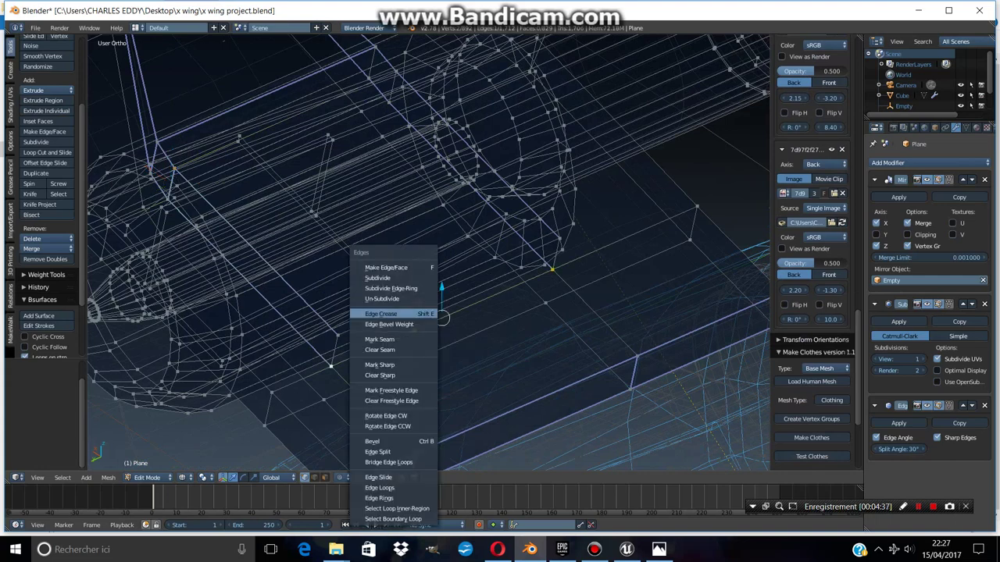
{"action": "key", "text": "Escape"}
{"action": "key", "text": "Tab"}
{"action": "key", "text": "z"}
{"action": "scroll", "coordinate": [429, 253], "scroll_direction": "down", "scroll_amount": 3}
{"action": "middle_click_drag", "start_coordinate": [428, 253], "coordinate": [406, 242]}
{"action": "key", "text": "Tab"}
In wireframe, apply full edge crease to the upright edge at the intake end of the panel's fuselage-side edge.
{"action": "scroll", "coordinate": [428, 253], "scroll_direction": "up", "scroll_amount": 4}
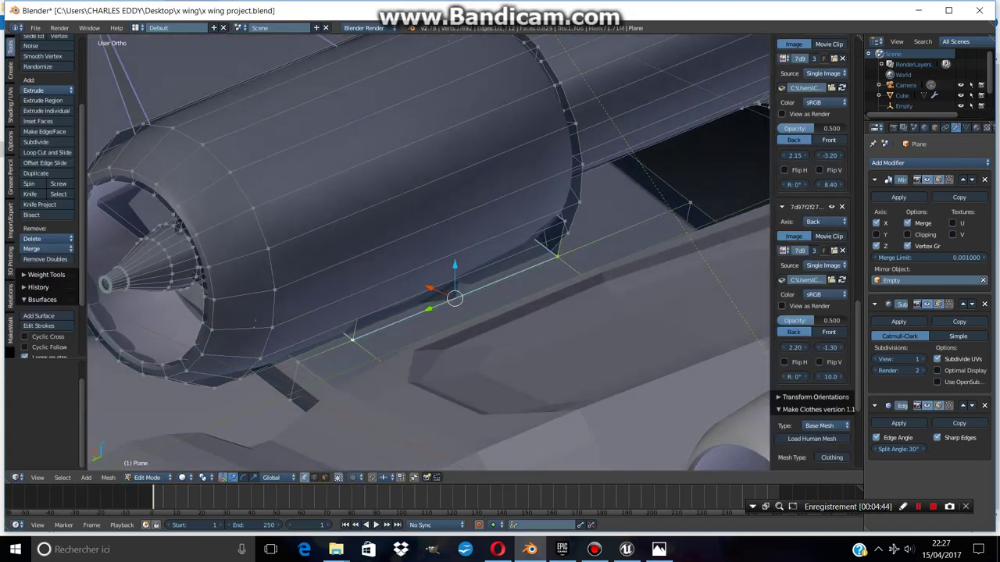
{"action": "key", "text": "z"}
{"action": "right_click", "coordinate": [352, 339]}
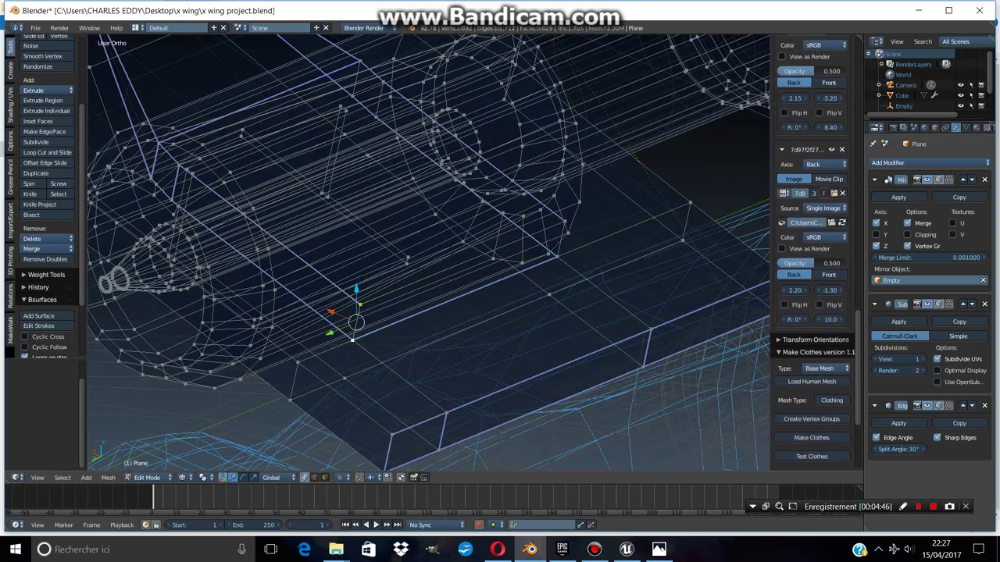
{"action": "key", "text": "ctrl+v"}
{"action": "left_click", "coordinate": [536, 225]}
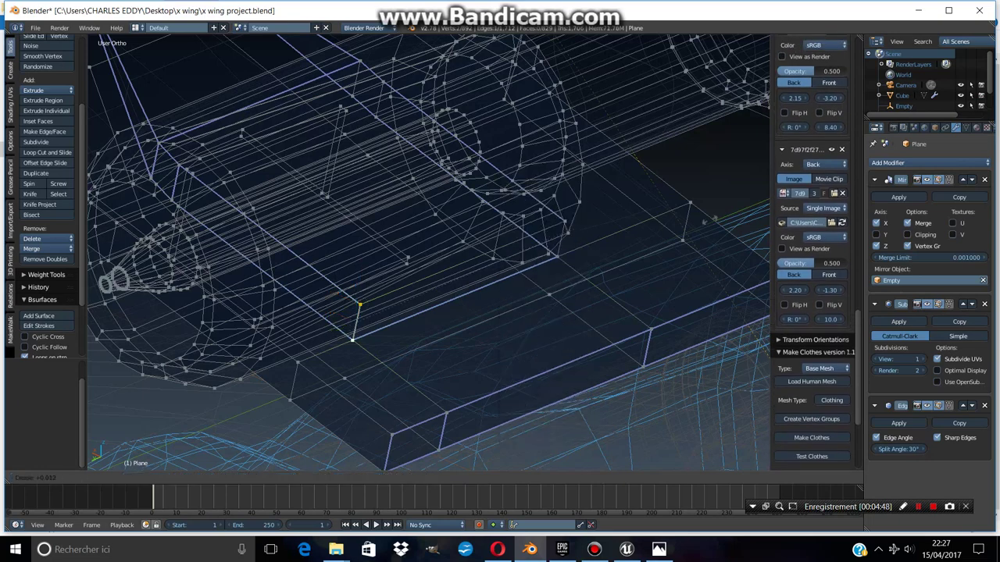
Apply an edge crease of 1 to the upright edge at the nozzle end of the fuselage-side edge and return to solid Object Mode.
{"action": "scroll", "coordinate": [428, 252], "scroll_direction": "up", "scroll_amount": 2}
{"action": "middle_click_drag", "start_coordinate": [438, 258], "coordinate": [375, 258]}
{"action": "right_click", "coordinate": [569, 215]}
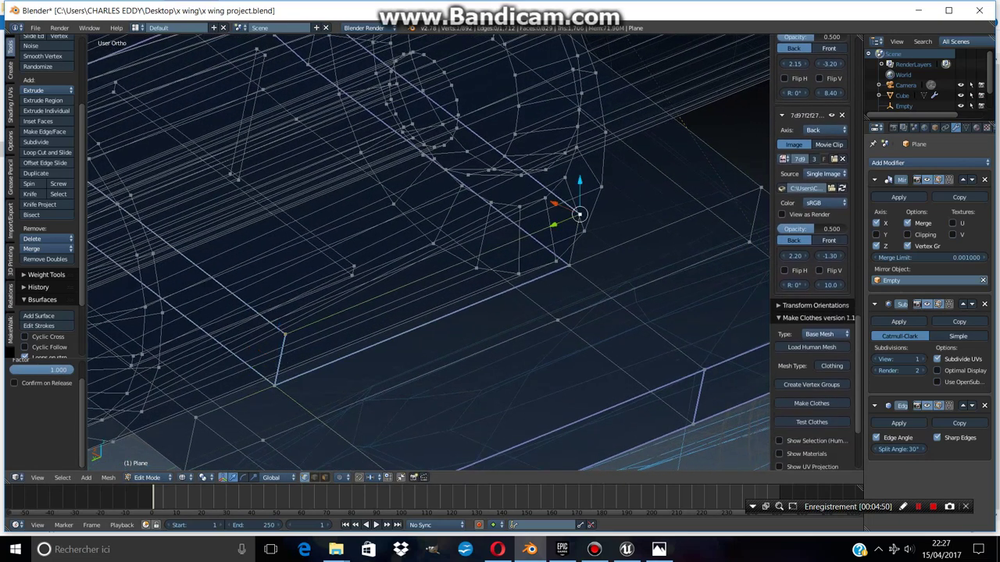
{"action": "key", "text": "ctrl+e"}
{"action": "key", "text": "Escape"}
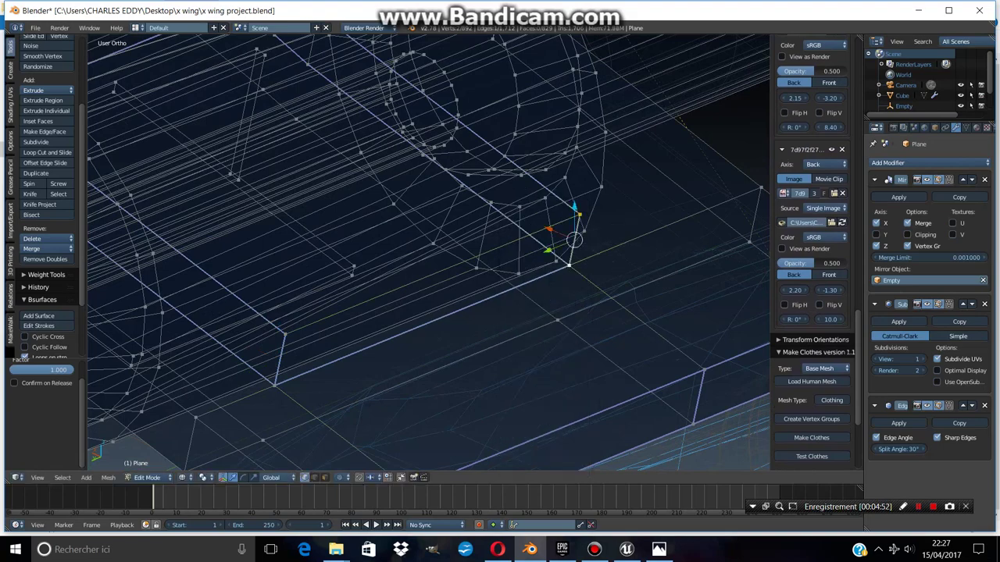
{"action": "key", "text": "Tab"}
{"action": "key", "text": "z"}
Examine the whole X-wing model from several angles, including the front view.
{"action": "scroll", "coordinate": [428, 252], "scroll_direction": "down", "scroll_amount": 6}
{"action": "scroll", "coordinate": [428, 252], "scroll_direction": "down", "scroll_amount": 3}
{"action": "middle_click_drag", "start_coordinate": [428, 252], "coordinate": [640, 238]}
{"action": "scroll", "coordinate": [428, 253], "scroll_direction": "up", "scroll_amount": 3}
{"action": "scroll", "coordinate": [428, 252], "scroll_direction": "down", "scroll_amount": 5}
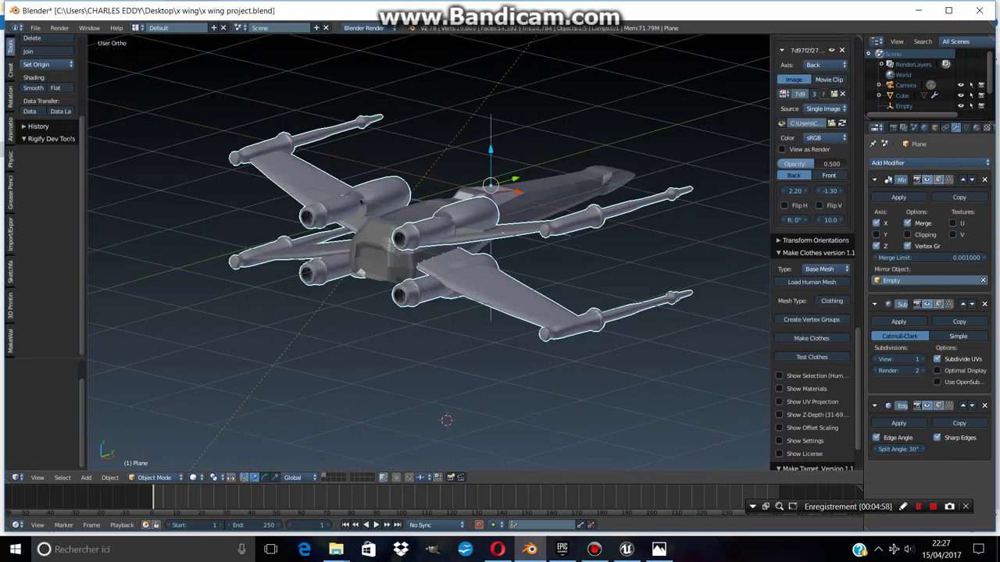
{"action": "key", "text": "KP_1"}
{"action": "mouse_move", "coordinate": [428, 252]}
{"action": "middle_mouse_down"}
{"action": "mouse_move", "coordinate": [507, 230]}
{"action": "mouse_move", "coordinate": [445, 235]}
{"action": "mouse_move", "coordinate": [492, 266]}
{"action": "mouse_move", "coordinate": [438, 234]}
{"action": "mouse_move", "coordinate": [449, 215]}
{"action": "mouse_move", "coordinate": [508, 215]}
{"action": "mouse_move", "coordinate": [468, 250]}
{"action": "mouse_move", "coordinate": [446, 246]}
{"action": "middle_mouse_up"}
{"action": "scroll", "coordinate": [428, 252], "scroll_direction": "down", "scroll_amount": 4}
{"action": "scroll", "coordinate": [427, 252], "scroll_direction": "up", "scroll_amount": 4}
{"action": "scroll", "coordinate": [428, 253], "scroll_direction": "up", "scroll_amount": 5}
{"action": "scroll", "coordinate": [428, 252], "scroll_direction": "down", "scroll_amount": 3}
{"action": "scroll", "coordinate": [428, 252], "scroll_direction": "up", "scroll_amount": 4}
In back orthographic view, snap the 3D cursor to the centre of an edge loop on the engine's intake cone.
{"action": "key", "text": "ctrl+KP_1"}
{"action": "scroll", "coordinate": [428, 252], "scroll_direction": "up", "scroll_amount": 5}
{"action": "key", "text": "Tab"}
{"action": "scroll", "coordinate": [428, 252], "scroll_direction": "up", "scroll_amount": 6}
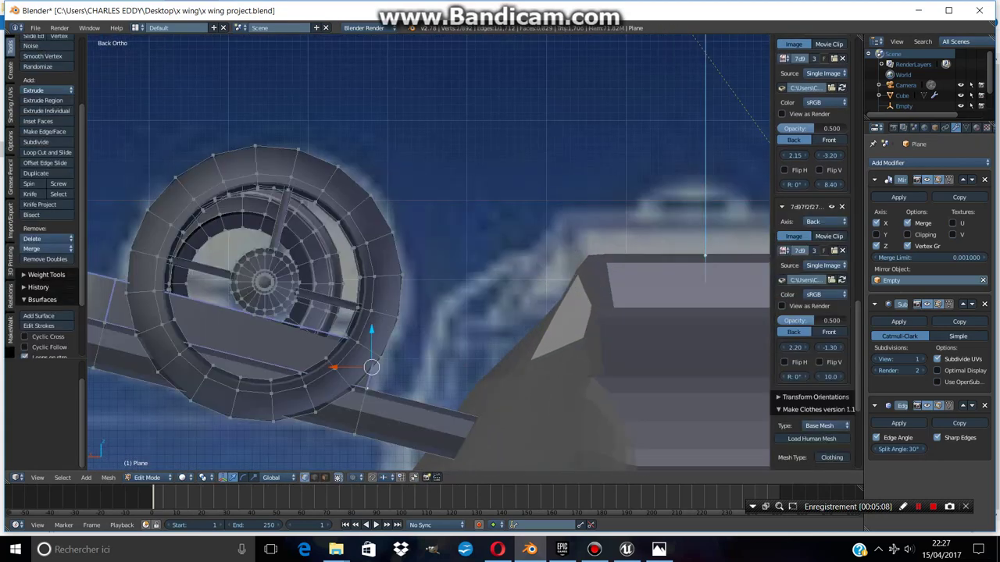
{"action": "right_click", "coordinate": [209, 275], "text": "alt"}
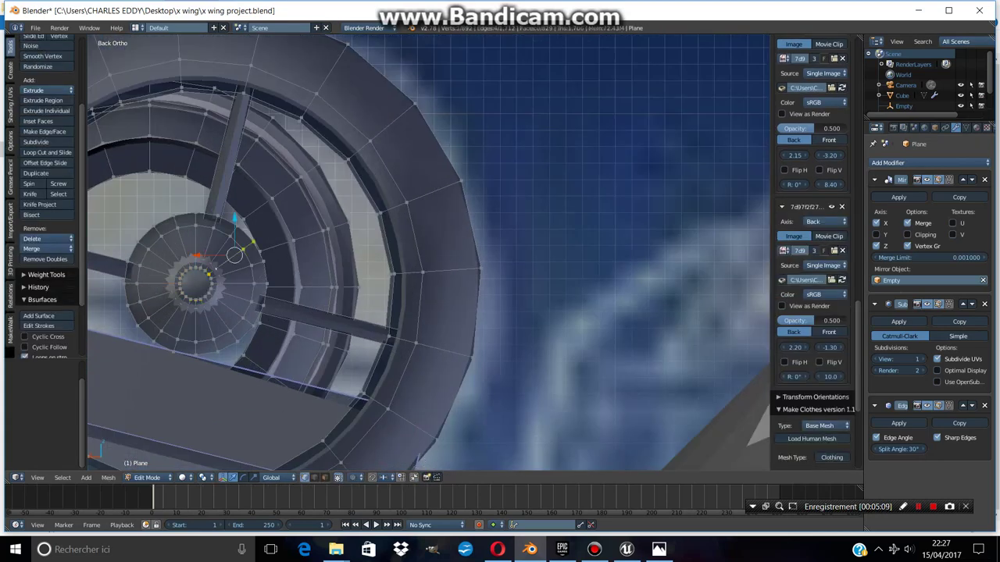
{"action": "key", "text": "shift+s"}
{"action": "left_click", "coordinate": [211, 266]}
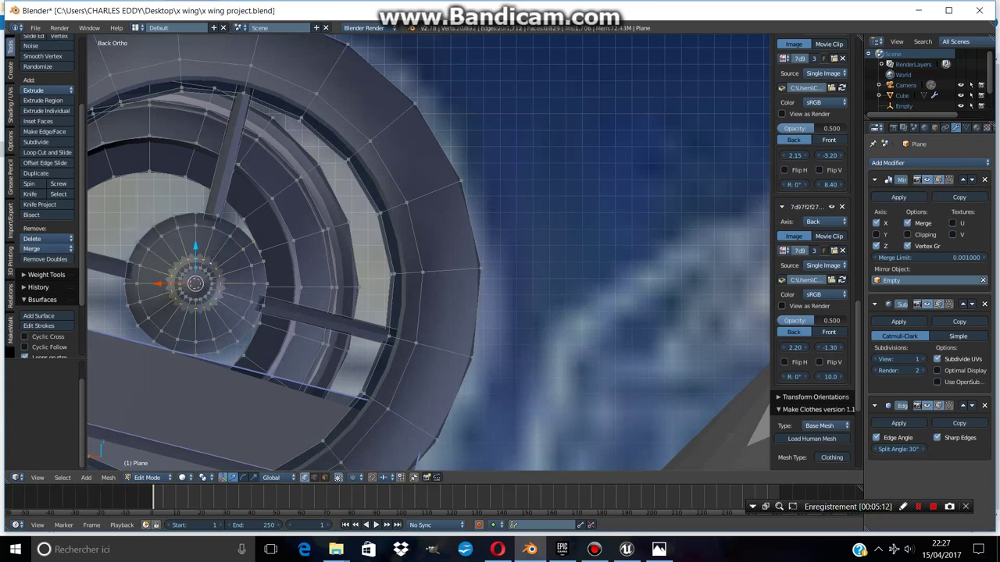
Add a plane at the 3D cursor inside the engine mesh, facing the back view with a 90° X rotation.
{"action": "left_click", "coordinate": [11, 69]}
{"action": "left_click", "coordinate": [54, 66]}
{"action": "key", "text": "r"}
{"action": "key", "text": "x"}
{"action": "key", "text": "9"}
{"action": "key", "text": "0"}
{"action": "key", "text": "Return"}
{"action": "scroll", "coordinate": [428, 254], "scroll_direction": "down", "scroll_amount": 7}
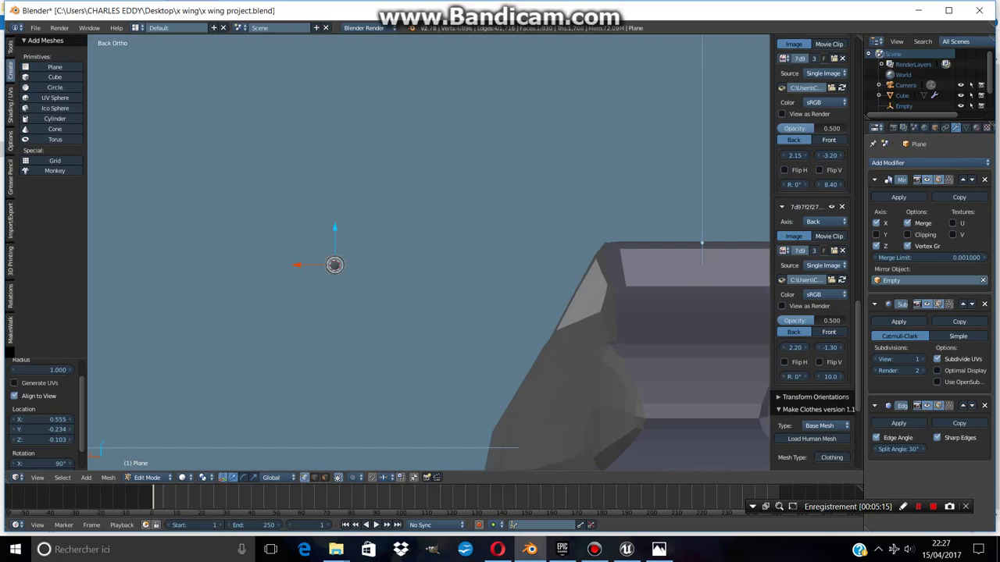
Scale the new plane down by 0.052 and again by 0.228 so it fits around the intake cone's tip.
{"action": "key", "text": "s"}
{"action": "key", "text": "Return"}
{"action": "scroll", "coordinate": [334, 265], "scroll_direction": "up", "scroll_amount": 5}
{"action": "key", "text": "shift+s"}
{"action": "left_click", "coordinate": [401, 314]}
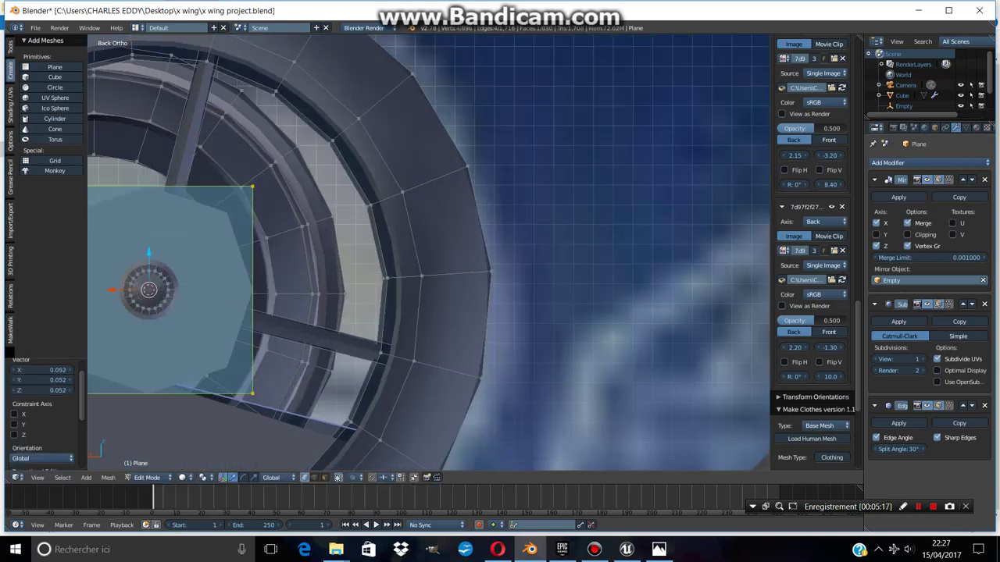
{"action": "key", "text": "KP_Decimal"}
{"action": "key", "text": "s"}
{"action": "key", "text": "Return"}
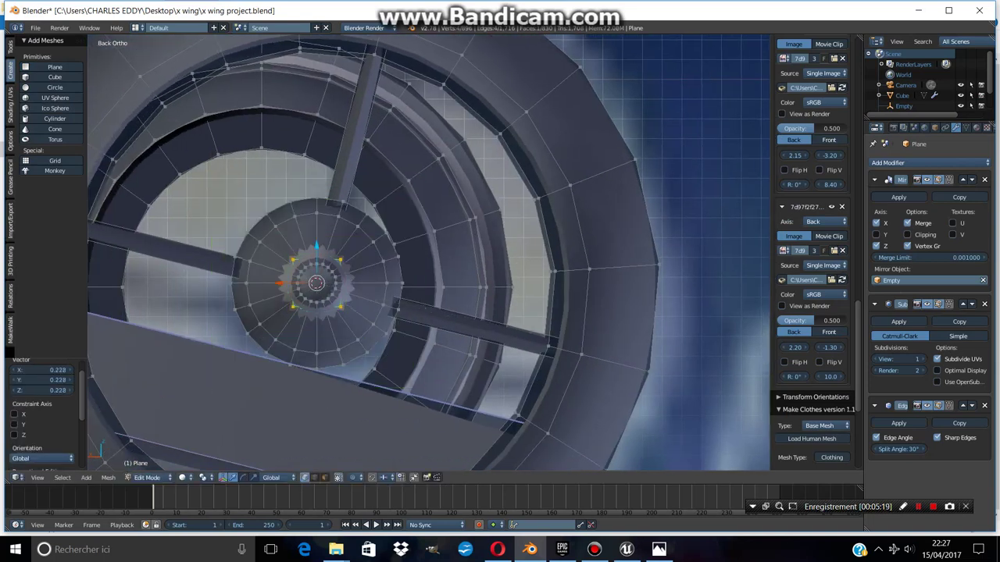
Move the small plane straight up above the cone's tip and scale it by 0.531.
{"action": "key", "text": "g"}
{"action": "key", "text": "Return"}
{"action": "key", "text": "s"}
{"action": "key", "text": "Return"}
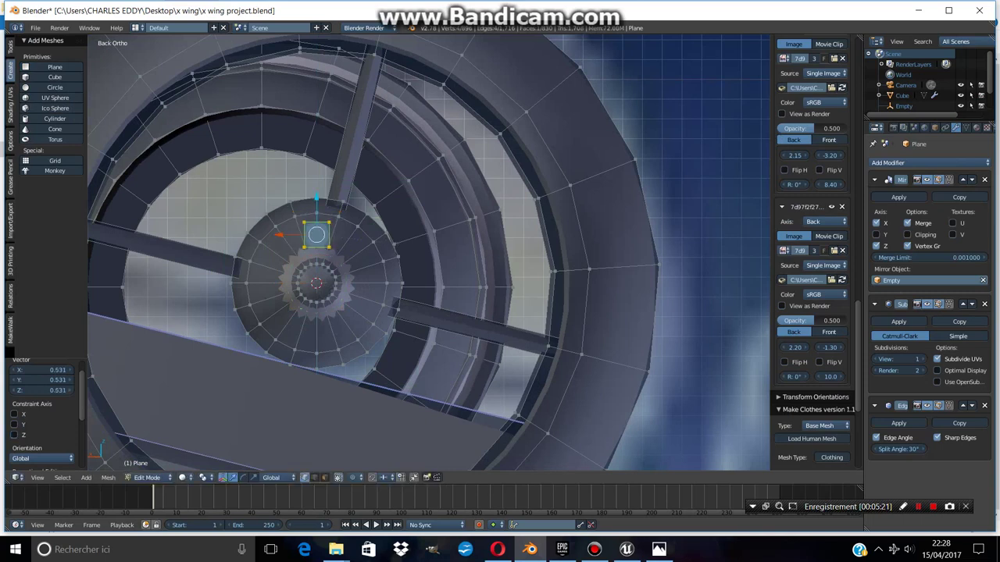
Raise the plane's upper edge 0.087 along Z to stretch it into a blade reaching the intake rim.
{"action": "key", "text": "e"}
{"action": "key", "text": "z"}
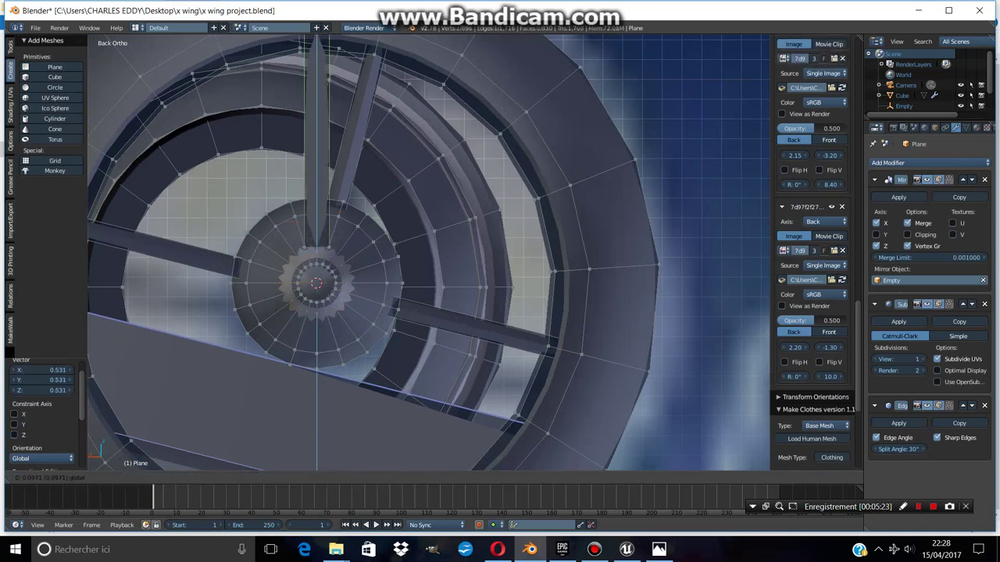
{"action": "key", "text": "Return"}
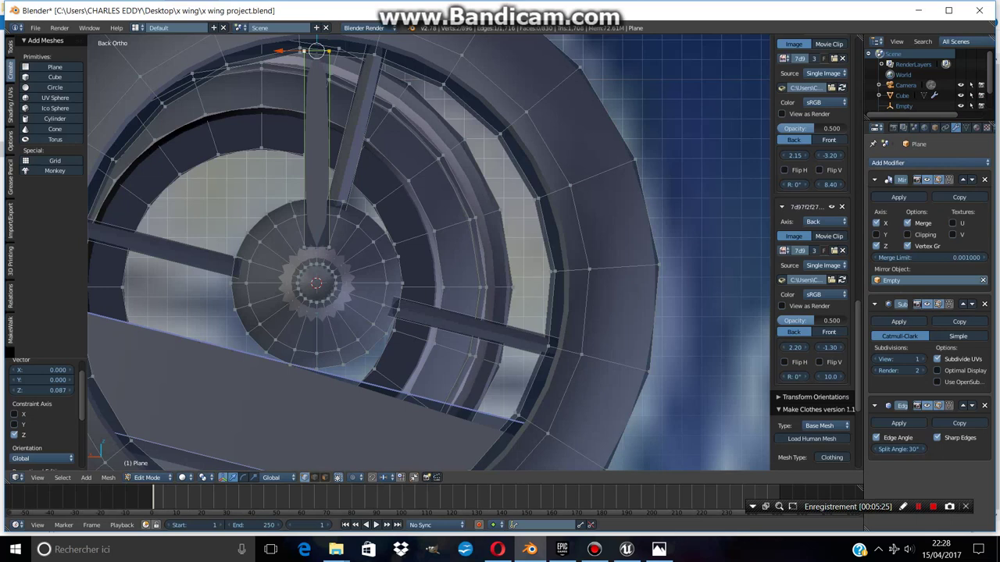
Select the whole blade and apply an edge crease of 1 to all its edges.
{"action": "key", "text": "l"}
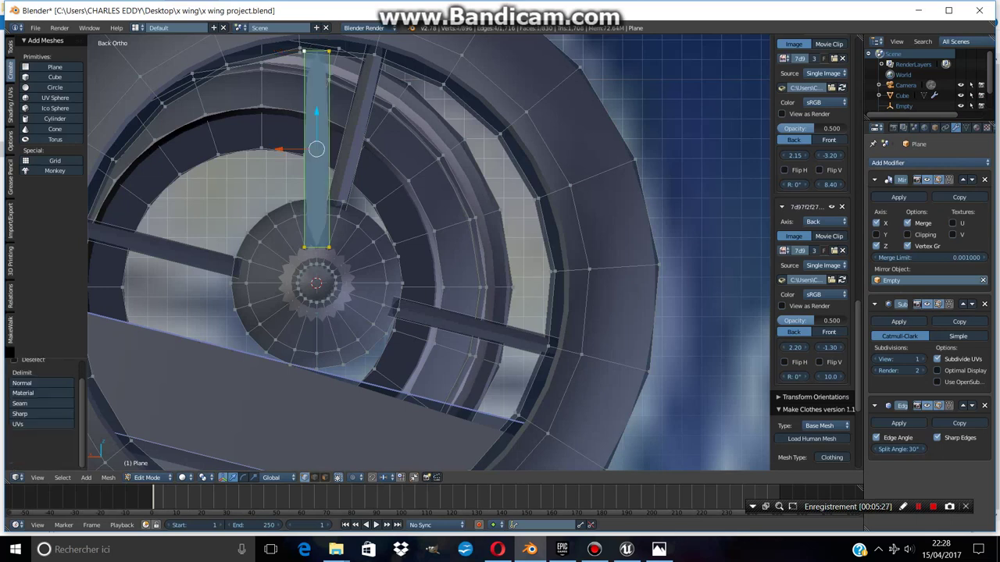
{"action": "key", "text": "ctrl+e"}
{"action": "left_click", "coordinate": [305, 98]}
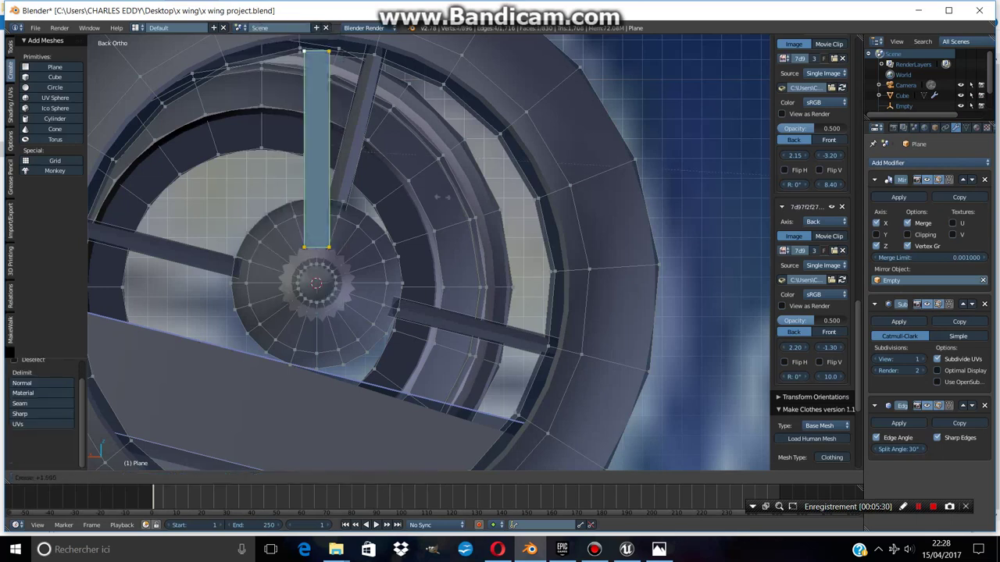
{"action": "key", "text": "Return"}
Widen the blade's lower edge by scaling it 1.818 along X.
{"action": "right_click", "coordinate": [317, 248]}
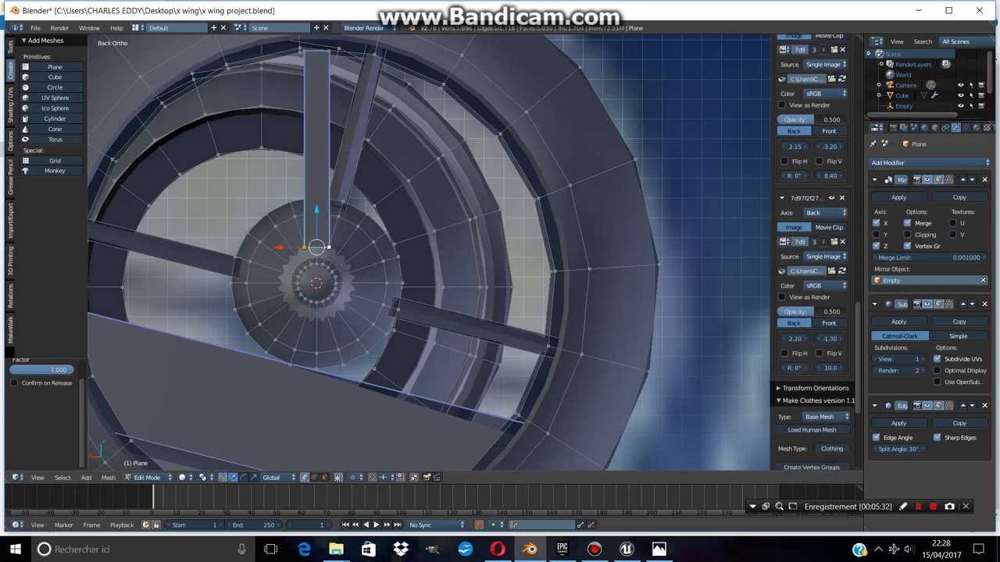
{"action": "key", "text": "s"}
{"action": "key", "text": "x"}
{"action": "key", "text": "Return"}
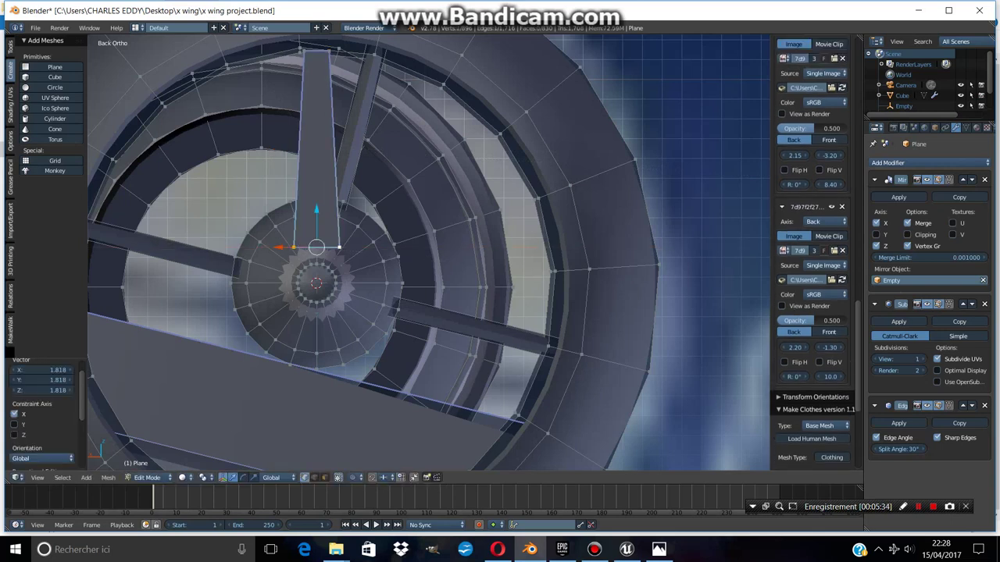
Select the whole tapered blade and spin it around the 3D cursor at the cone's centre.
{"action": "scroll", "coordinate": [560, 469], "scroll_direction": "down", "scroll_amount": 1}
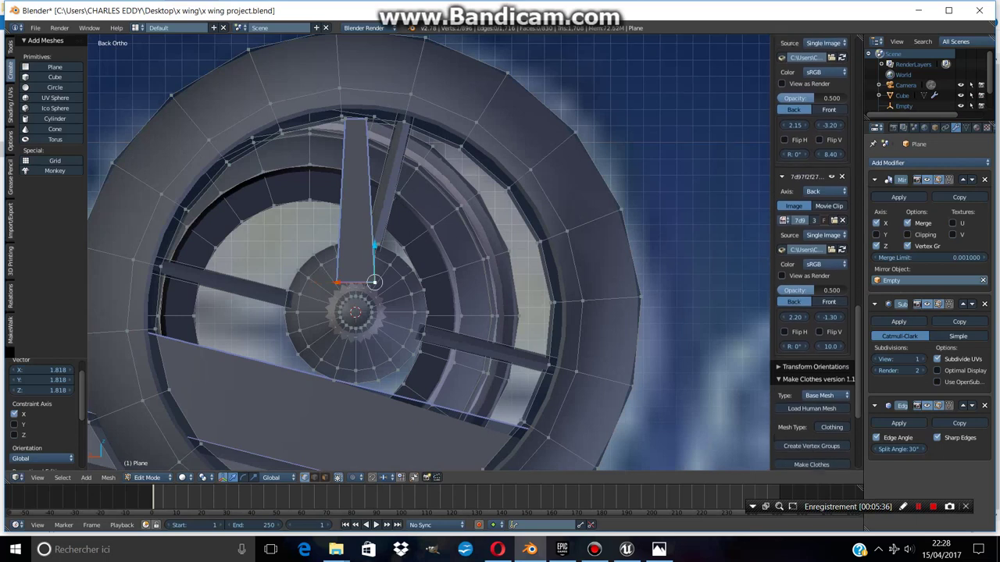
{"action": "key", "text": "l"}
{"action": "scroll", "coordinate": [47, 195], "scroll_direction": "up", "scroll_amount": 1, "text": "ctrl"}
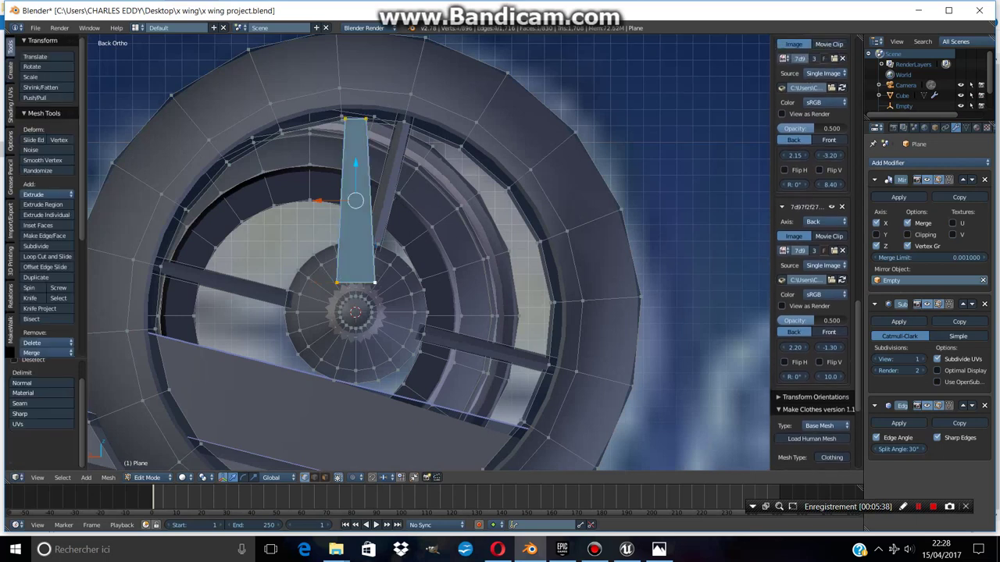
{"action": "scroll", "coordinate": [47, 195], "scroll_direction": "down", "scroll_amount": 2}
{"action": "scroll", "coordinate": [47, 195], "scroll_direction": "down", "scroll_amount": 3}
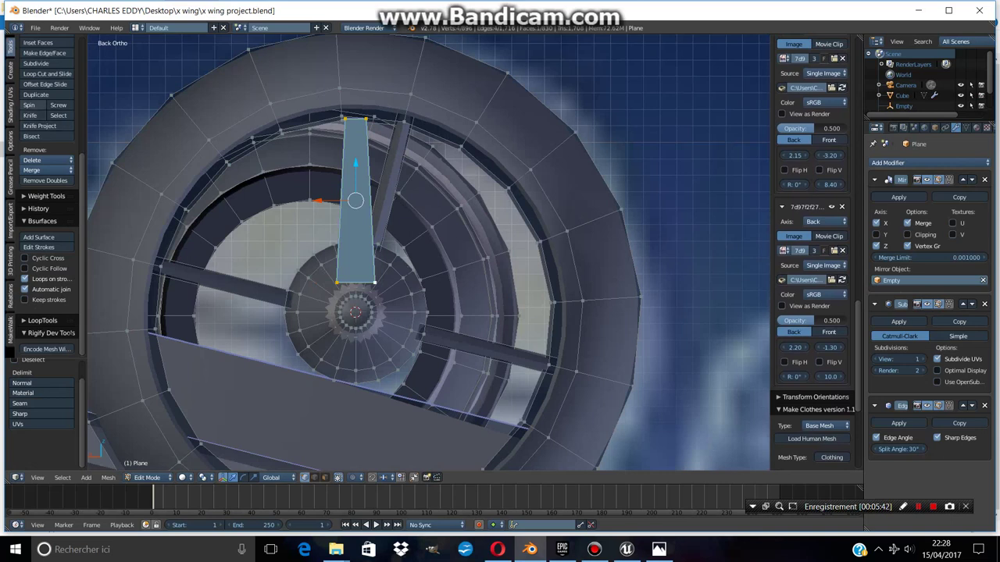
{"action": "left_click", "coordinate": [29, 104]}
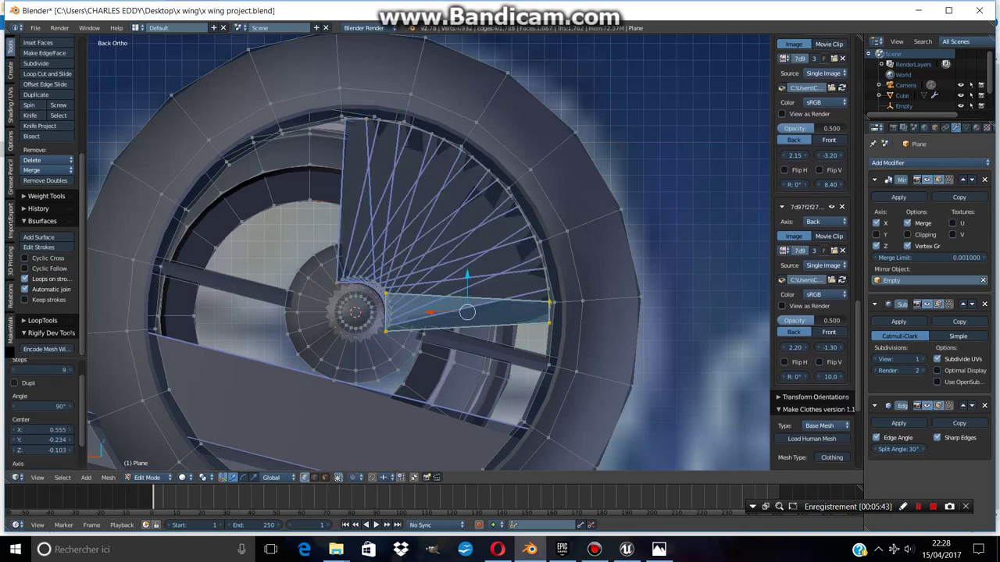
Set the blade spin's angle to 360° and enable Dupli to produce separate blades around the cone.
{"action": "left_click_drag", "start_coordinate": [43, 406], "coordinate": [46, 406]}
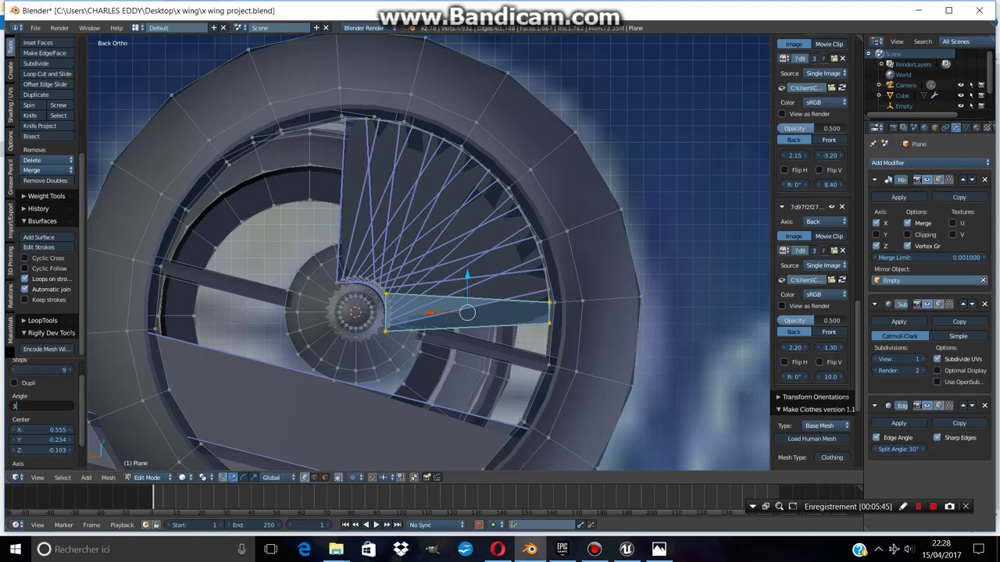
{"action": "key", "text": "Return"}
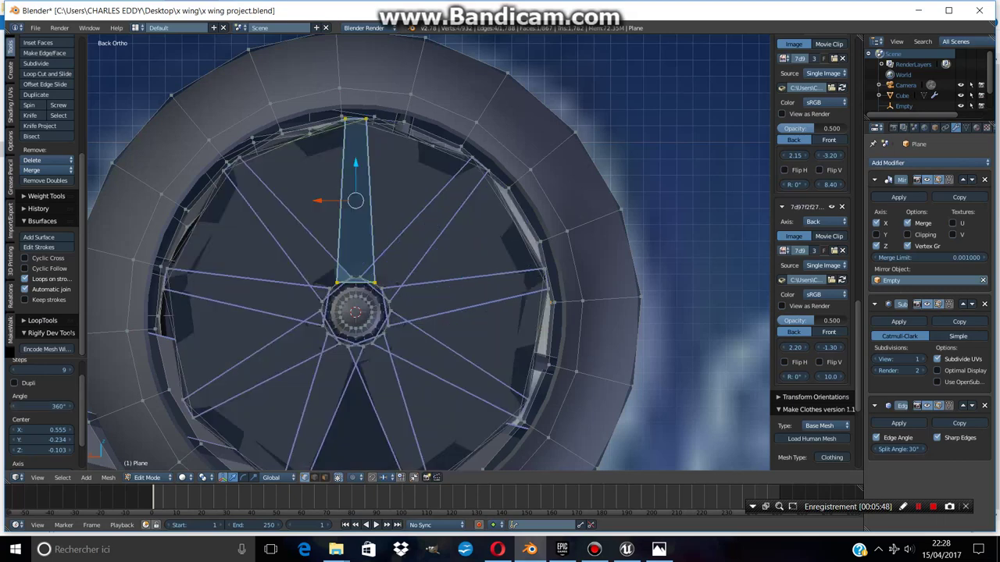
{"action": "left_click", "coordinate": [14, 382]}
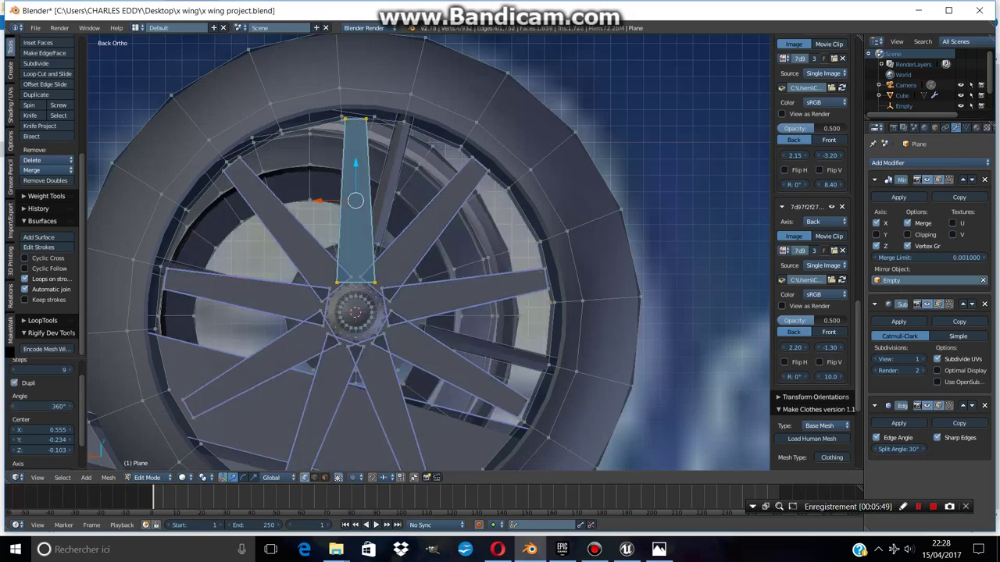
{"action": "scroll", "coordinate": [429, 254], "scroll_direction": "down", "scroll_amount": 4}
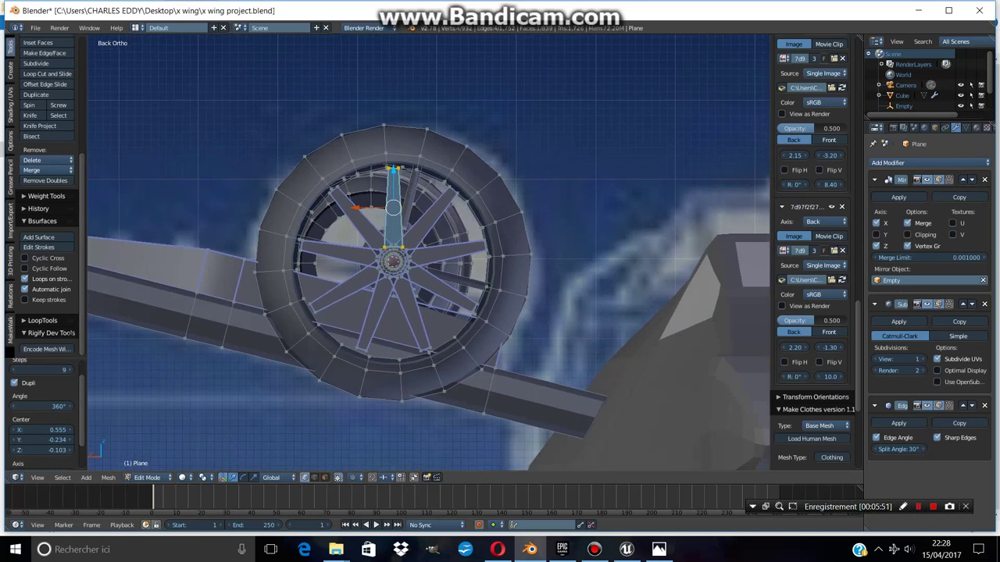
{"action": "scroll", "coordinate": [429, 254], "scroll_direction": "up", "scroll_amount": 4}
{"action": "scroll", "coordinate": [43, 406], "scroll_direction": "down", "scroll_amount": 2}
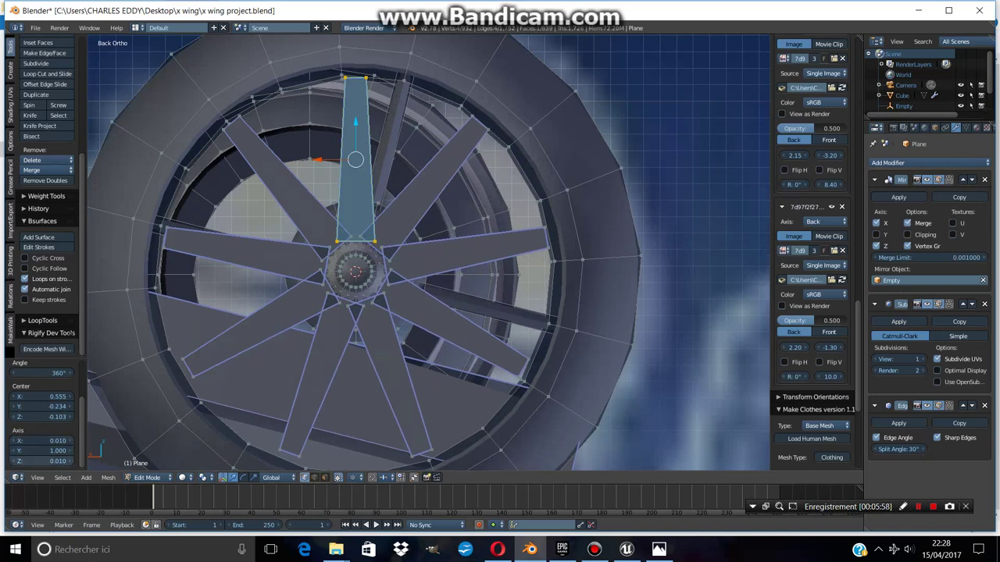
{"action": "scroll", "coordinate": [43, 406], "scroll_direction": "up", "scroll_amount": 2}
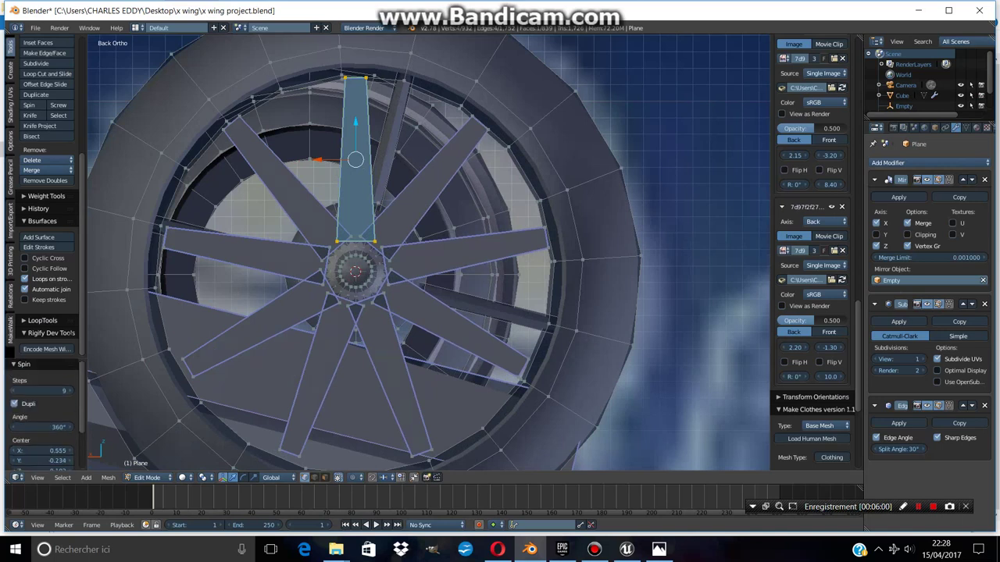
Increase the spin's number of steps to 14 for a denser ring of blades.
{"action": "scroll", "coordinate": [43, 391], "scroll_direction": "up", "scroll_amount": 2, "text": "ctrl"}
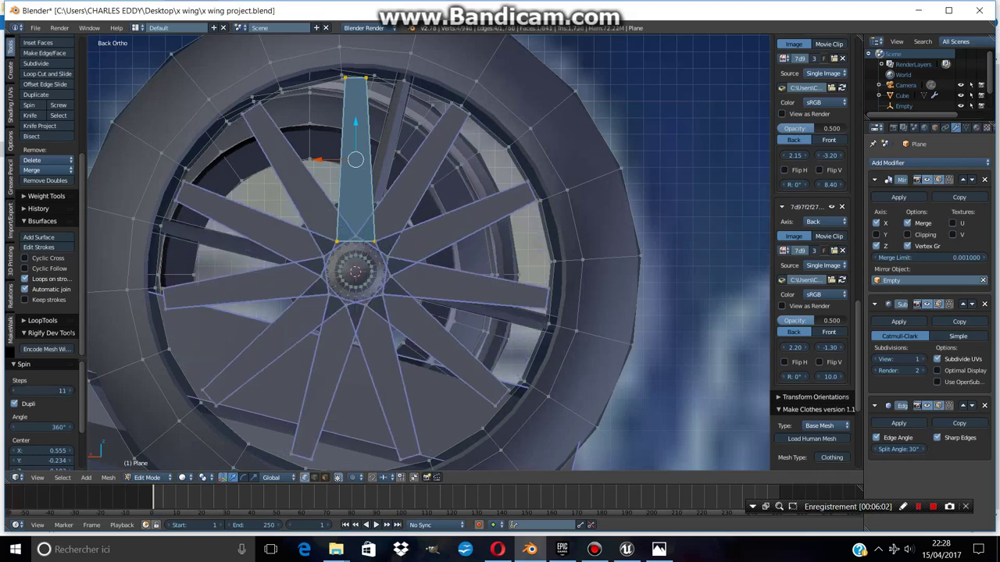
{"action": "scroll", "coordinate": [43, 390], "scroll_direction": "up", "scroll_amount": 2, "text": "ctrl"}
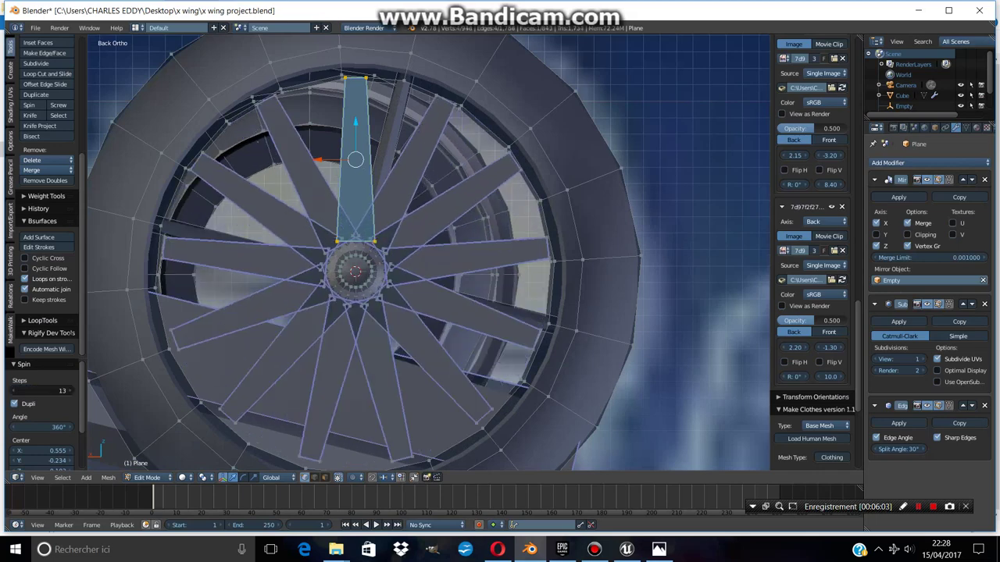
{"action": "scroll", "coordinate": [43, 390], "scroll_direction": "up", "scroll_amount": 1, "text": "ctrl"}
Select all linked geometry of the fourteen blades around the cone, leaving the overlapping duplicate blade unselected.
{"action": "scroll", "coordinate": [429, 258], "scroll_direction": "down", "scroll_amount": 4}
{"action": "middle_click_drag", "start_coordinate": [429, 258], "coordinate": [484, 219]}
{"action": "scroll", "coordinate": [335, 258], "scroll_direction": "up", "scroll_amount": 4}
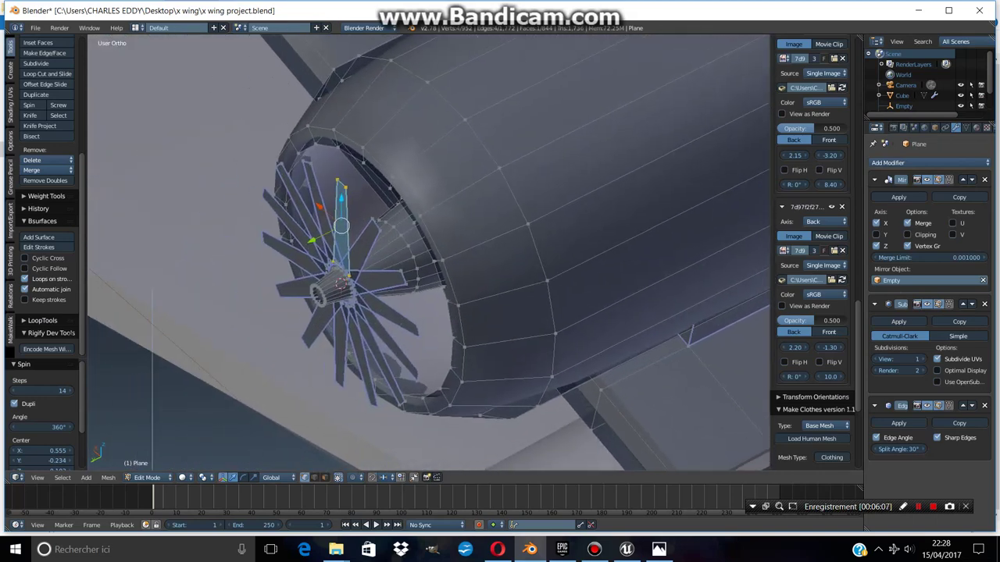
{"action": "scroll", "coordinate": [336, 258], "scroll_direction": "up", "scroll_amount": 2}
{"action": "key", "text": "l"}
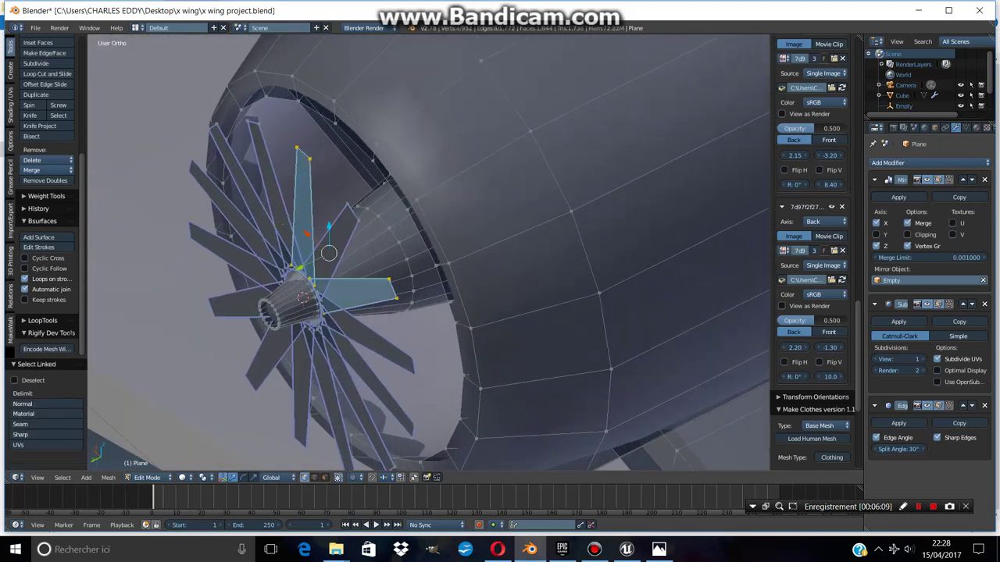
{"action": "key", "text": "l"}
{"action": "key", "text": "l"}
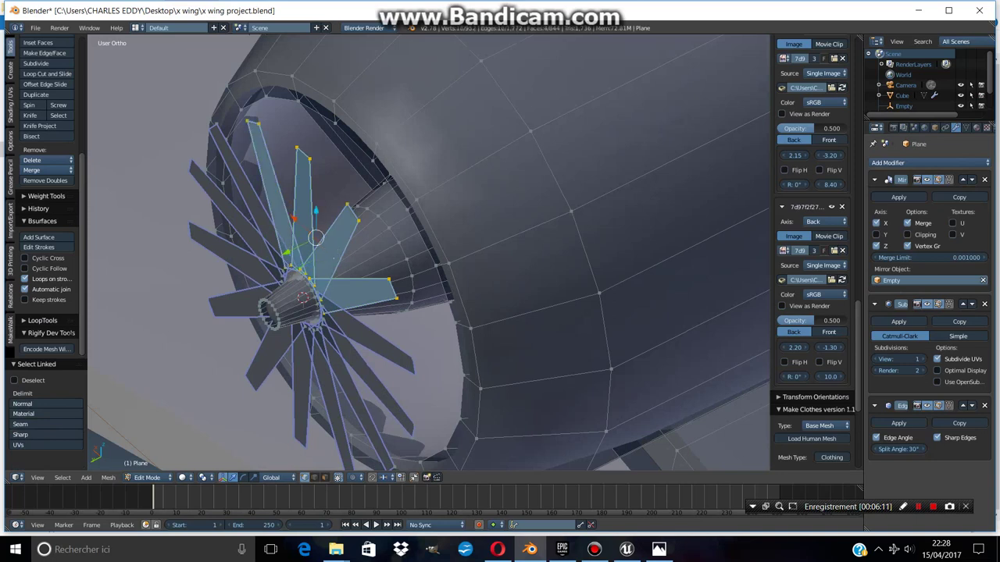
{"action": "key", "text": "l"}
{"action": "key", "text": "l"}
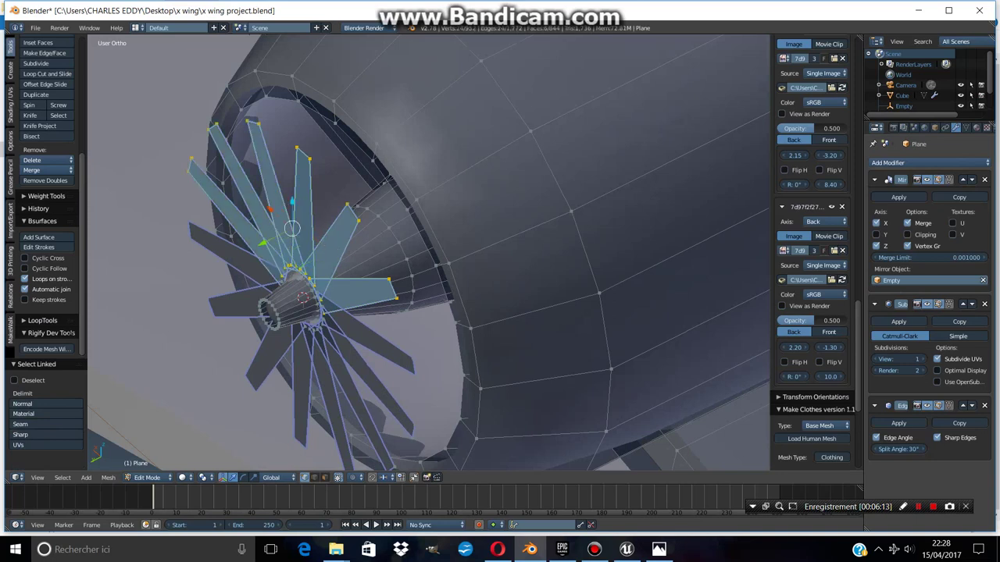
{"action": "key", "text": "l"}
{"action": "key", "text": "l"}
{"action": "key", "text": "l"}
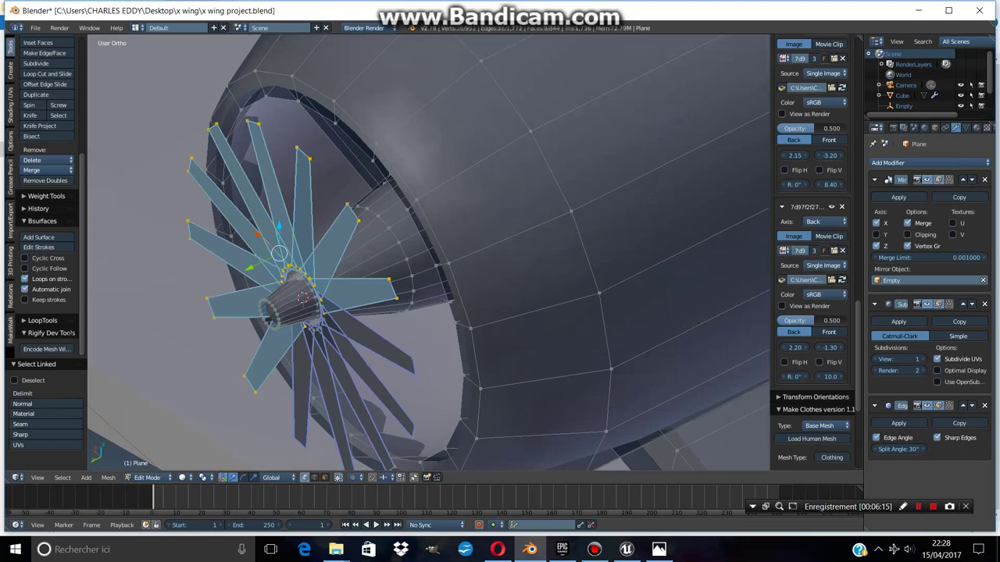
{"action": "key", "text": "l"}
{"action": "key", "text": "l"}
{"action": "key", "text": "l"}
{"action": "mouse_move", "coordinate": [367, 352]}
{"action": "middle_mouse_down"}
{"action": "mouse_move", "coordinate": [437, 312]}
{"action": "mouse_move", "coordinate": [375, 351]}
{"action": "middle_mouse_up"}
{"action": "key", "text": "l"}
{"action": "key", "text": "l"}
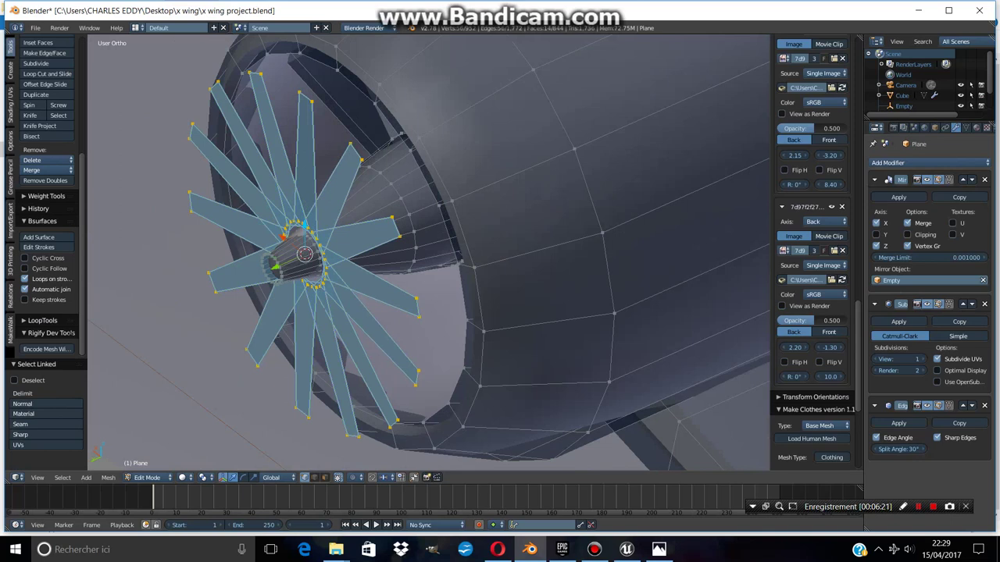
Try moving the selected blade ring -0.073 along Y into the intake.
{"action": "key", "text": "g"}
{"action": "key", "text": "y"}
{"action": "key", "text": "Return"}
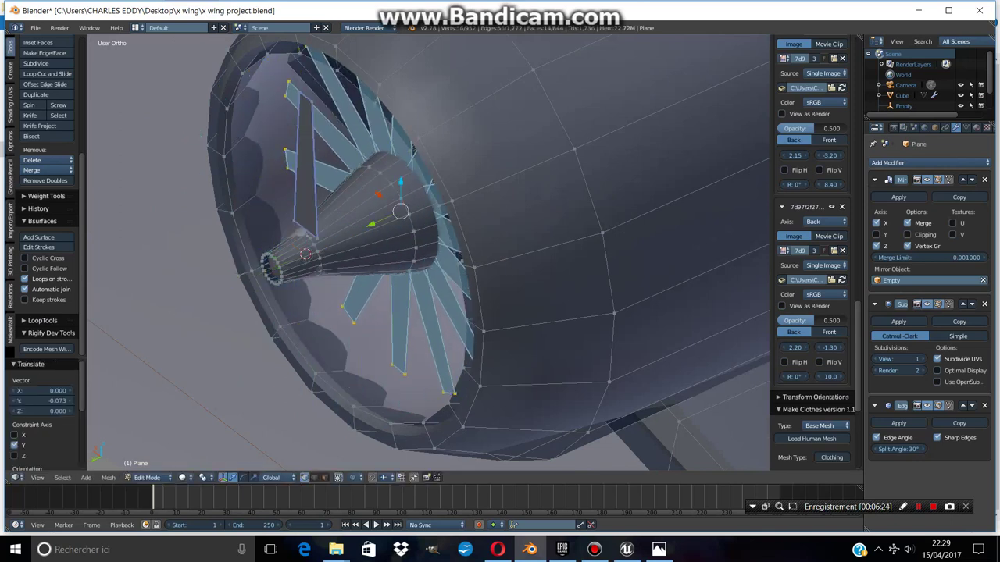
{"action": "key", "text": "ctrl+z"}
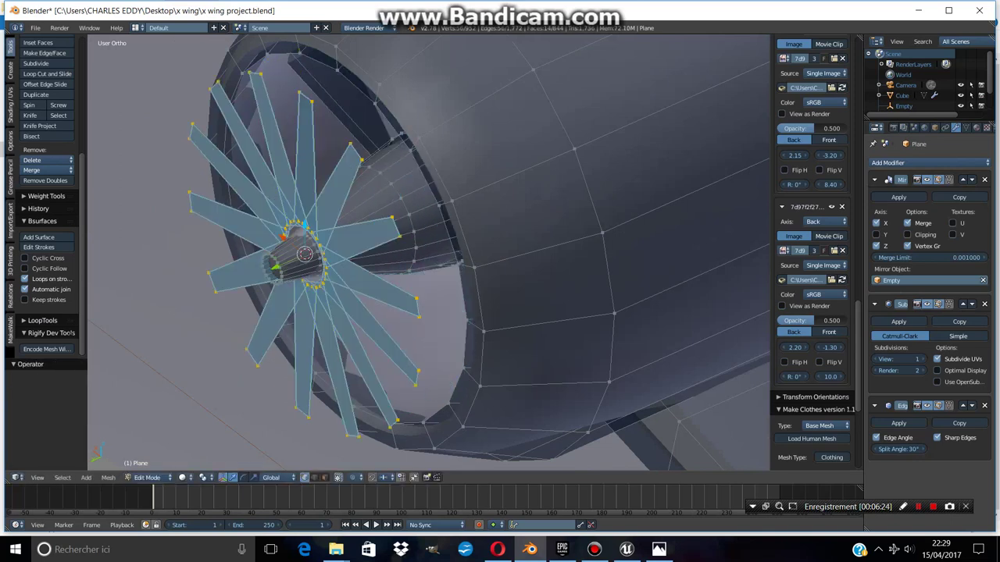
Move the selected blade ring -0.078 along Y to seat it at the cone's base inside the intake.
{"action": "key", "text": "g"}
{"action": "key", "text": "y"}
{"action": "key", "text": "Return"}
{"action": "scroll", "coordinate": [812, 234], "scroll_direction": "down", "scroll_amount": 2}
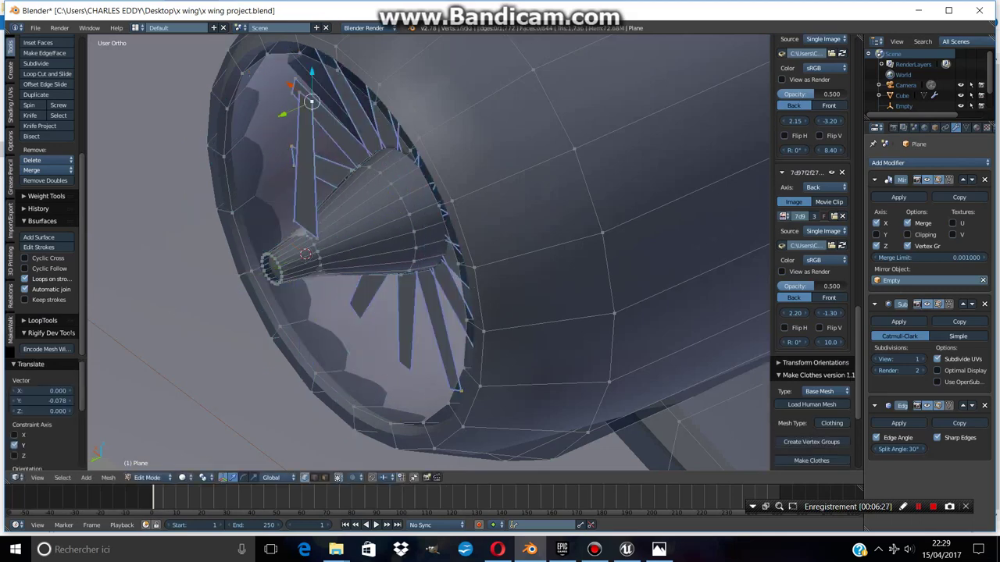
Delete the leftover blade near the cone's tip and preview the fan in Object Mode.
{"action": "key", "text": "l"}
{"action": "key", "text": "x"}
{"action": "left_click", "coordinate": [279, 103]}
{"action": "scroll", "coordinate": [279, 103], "scroll_direction": "down", "scroll_amount": 4}
{"action": "middle_click_drag", "start_coordinate": [390, 250], "coordinate": [445, 351]}
{"action": "key", "text": "Tab"}
{"action": "scroll", "coordinate": [420, 235], "scroll_direction": "up", "scroll_amount": 4}
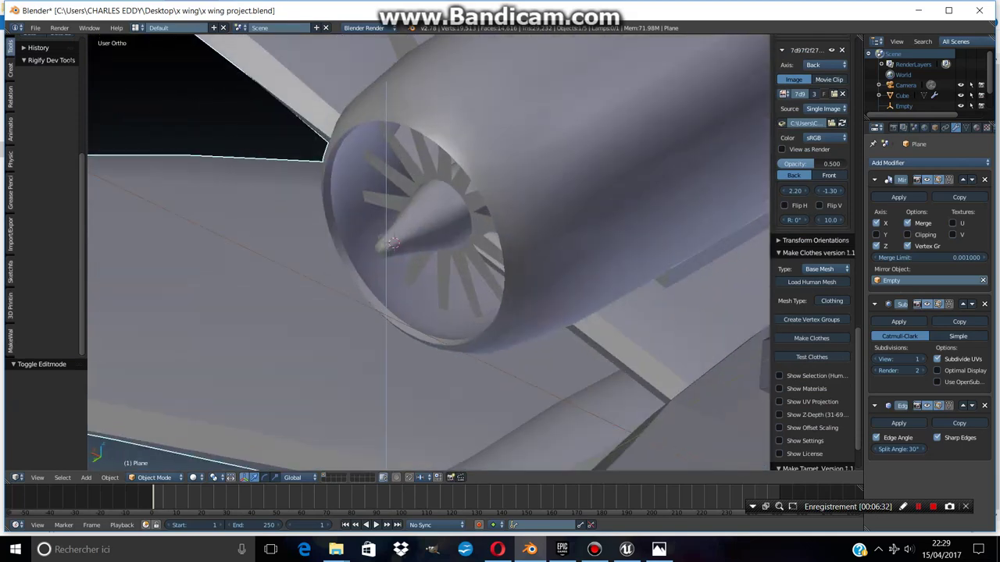
Return to mesh editing and undo the leftover blade's deletion.
{"action": "key", "text": "Tab"}
{"action": "scroll", "coordinate": [420, 235], "scroll_direction": "up", "scroll_amount": 3}
{"action": "mouse_move", "coordinate": [430, 250]}
{"action": "middle_mouse_down"}
{"action": "mouse_move", "coordinate": [422, 245]}
{"action": "mouse_move", "coordinate": [453, 234]}
{"action": "mouse_move", "coordinate": [437, 258]}
{"action": "mouse_move", "coordinate": [445, 250]}
{"action": "mouse_move", "coordinate": [429, 235]}
{"action": "middle_mouse_up"}
{"action": "key", "text": "ctrl+l"}
{"action": "scroll", "coordinate": [812, 312], "scroll_direction": "up", "scroll_amount": 5}
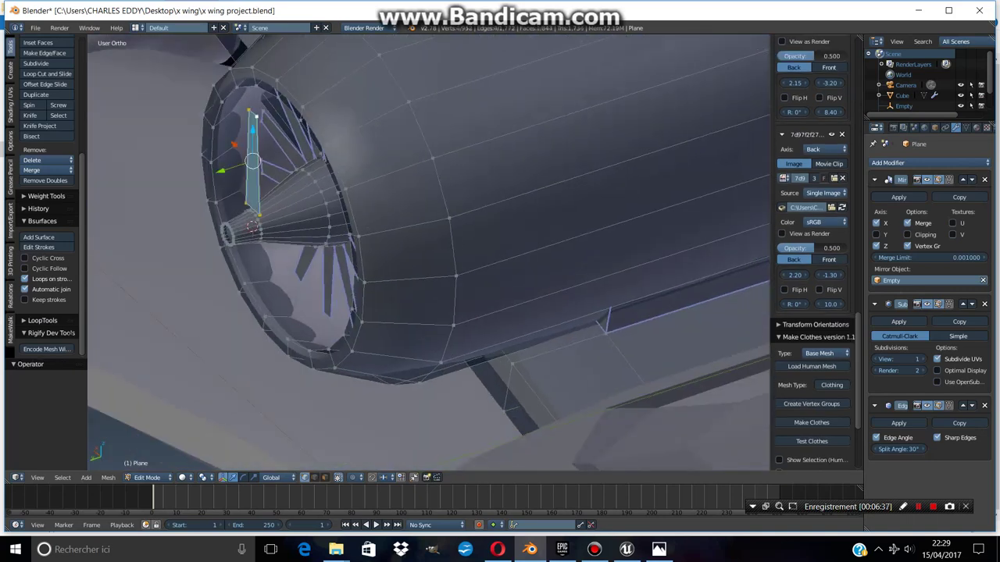
Extrude the ring of fourteen blades and offset the extruded faces along Y to give the blades thickness.
{"action": "middle_click_drag", "start_coordinate": [430, 257], "coordinate": [449, 238]}
{"action": "key", "text": "e"}
{"action": "key", "text": "Escape"}
{"action": "key", "text": "g"}
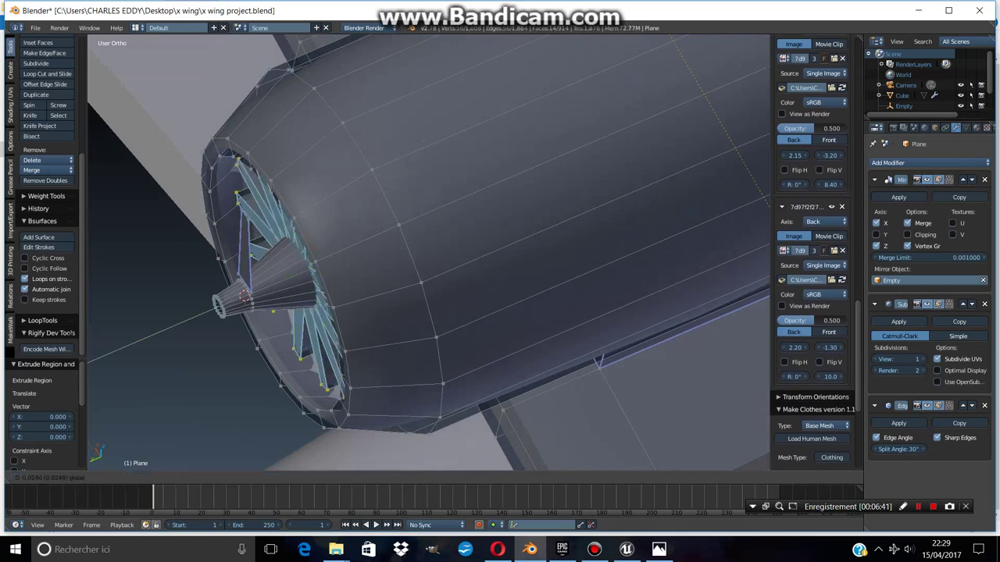
{"action": "key", "text": "y"}
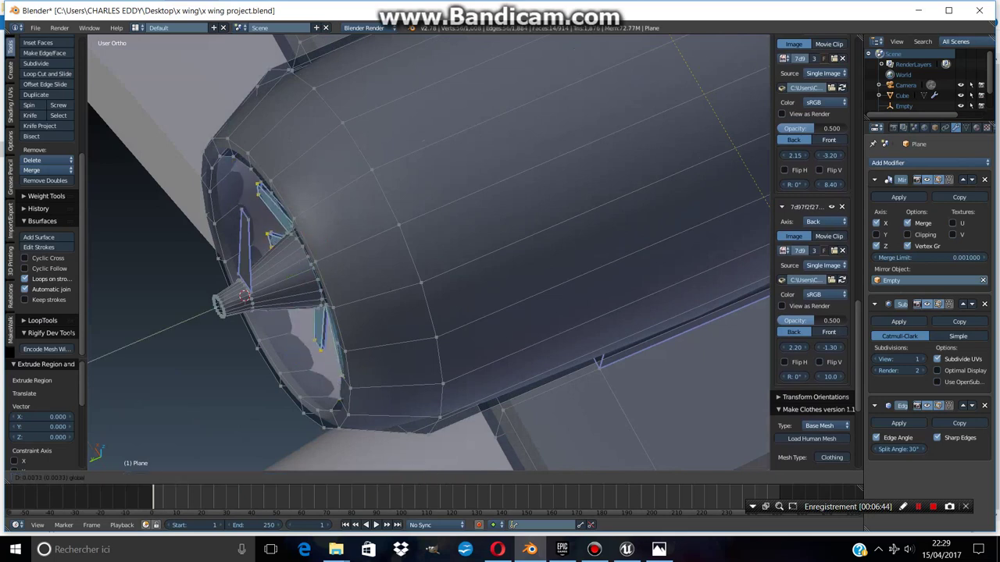
{"action": "key", "text": "Return"}
{"action": "key", "text": "g"}
{"action": "key", "text": "y"}
{"action": "key", "text": "Return"}
{"action": "key", "text": "Tab"}
{"action": "middle_click_drag", "start_coordinate": [430, 250], "coordinate": [461, 226]}
{"action": "scroll", "coordinate": [429, 253], "scroll_direction": "up", "scroll_amount": 4}
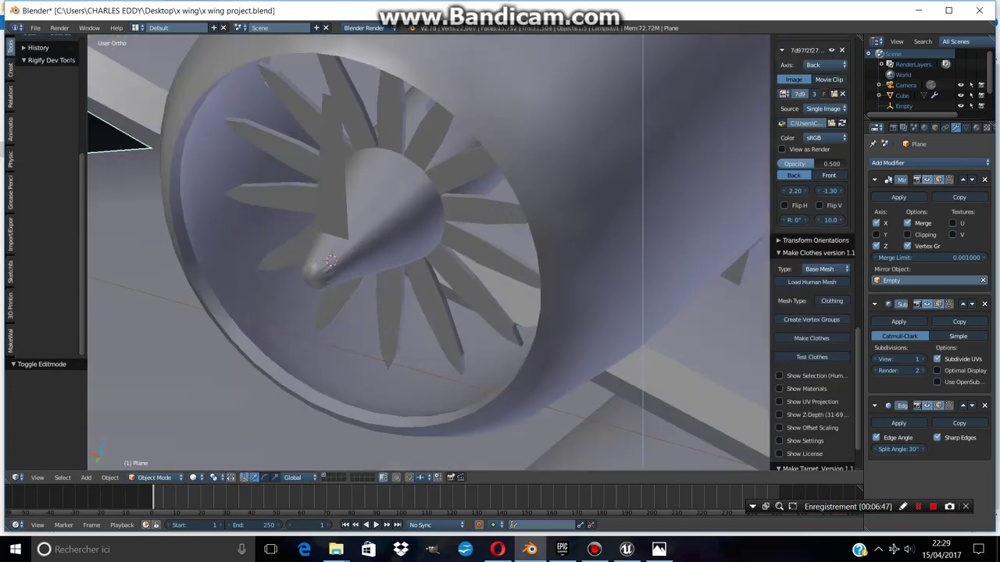
Delete the single flat blade left in front of the fan near the cone's tip.
{"action": "key", "text": "Tab"}
{"action": "right_click", "coordinate": [323, 140]}
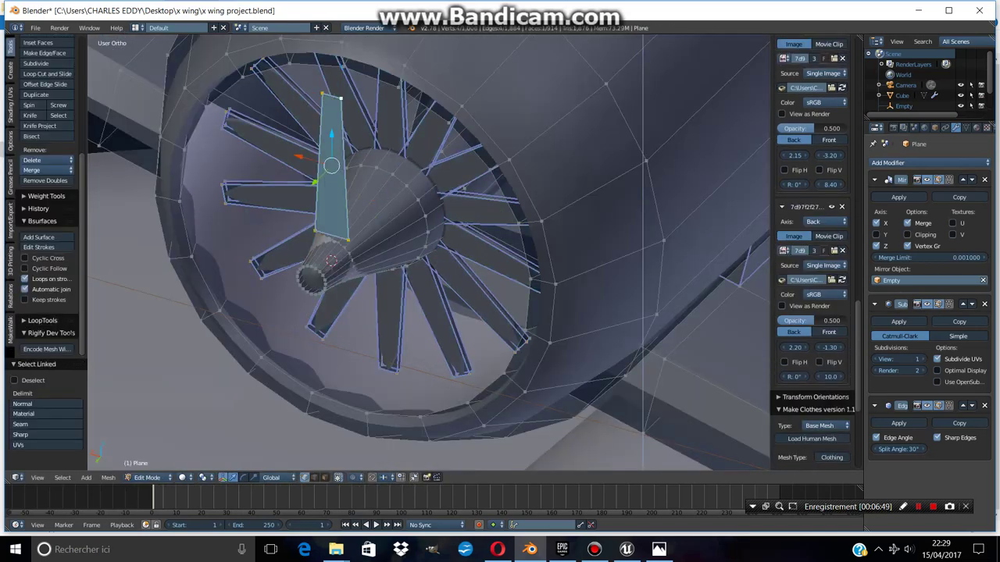
{"action": "key", "text": "x"}
{"action": "left_click", "coordinate": [301, 98]}
{"action": "scroll", "coordinate": [437, 281], "scroll_direction": "down", "scroll_amount": 3}
{"action": "middle_click_drag", "start_coordinate": [391, 234], "coordinate": [468, 234]}
{"action": "key", "text": "Tab"}
{"action": "scroll", "coordinate": [428, 253], "scroll_direction": "down", "scroll_amount": 5}
{"action": "scroll", "coordinate": [428, 253], "scroll_direction": "up", "scroll_amount": 8}
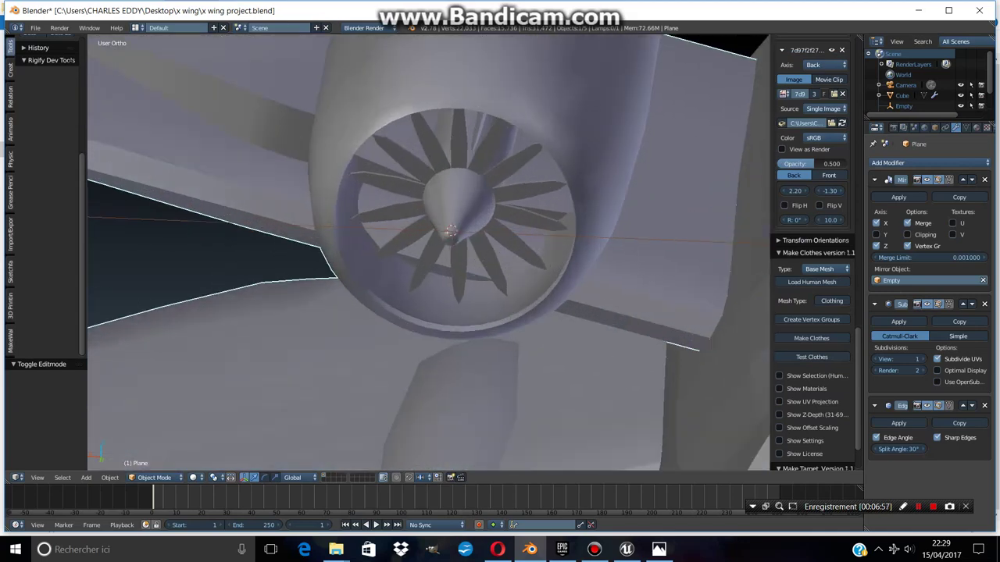
Add a single edge loop around the hub just behind the cone's base.
{"action": "key", "text": "Tab"}
{"action": "middle_click_drag", "start_coordinate": [429, 253], "coordinate": [391, 265]}
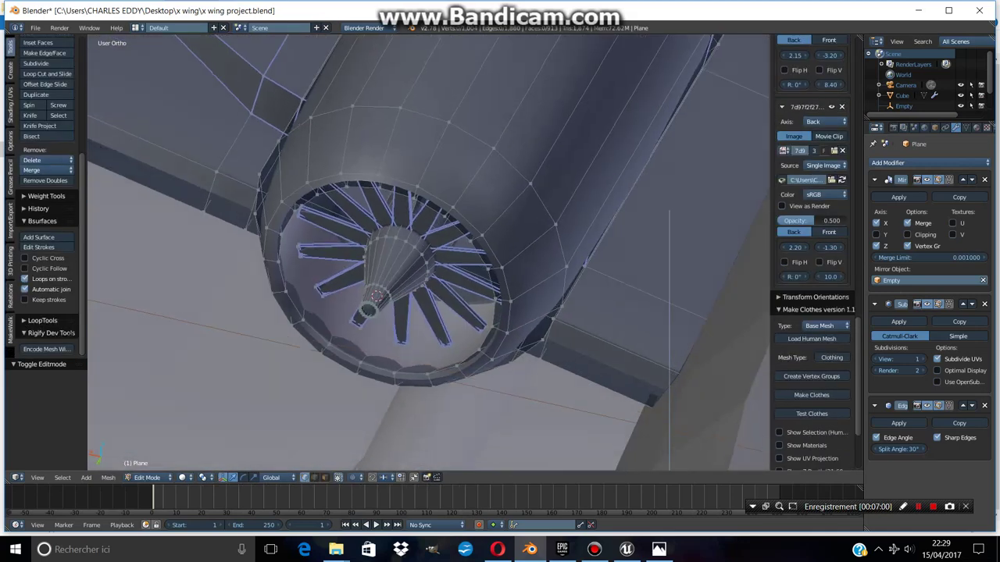
{"action": "scroll", "coordinate": [429, 253], "scroll_direction": "up", "scroll_amount": 3}
{"action": "key", "text": "ctrl+r"}
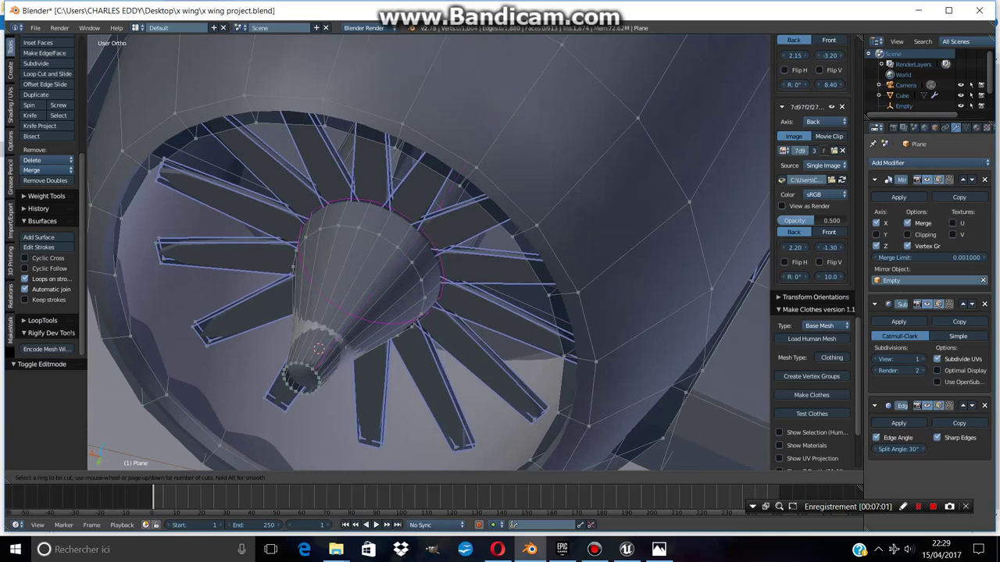
{"action": "key", "text": "Return"}
{"action": "key", "text": "Return"}
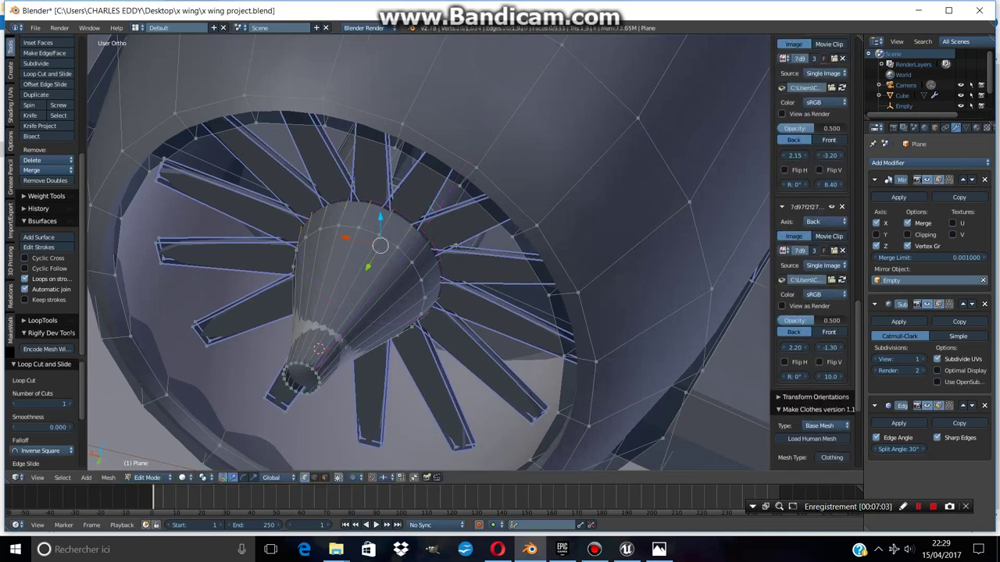
Scale the new edge loop by 2.871 to flare the hub into a disc reaching the intake wall.
{"action": "key", "text": "KP_8"}
{"action": "key", "text": "z"}
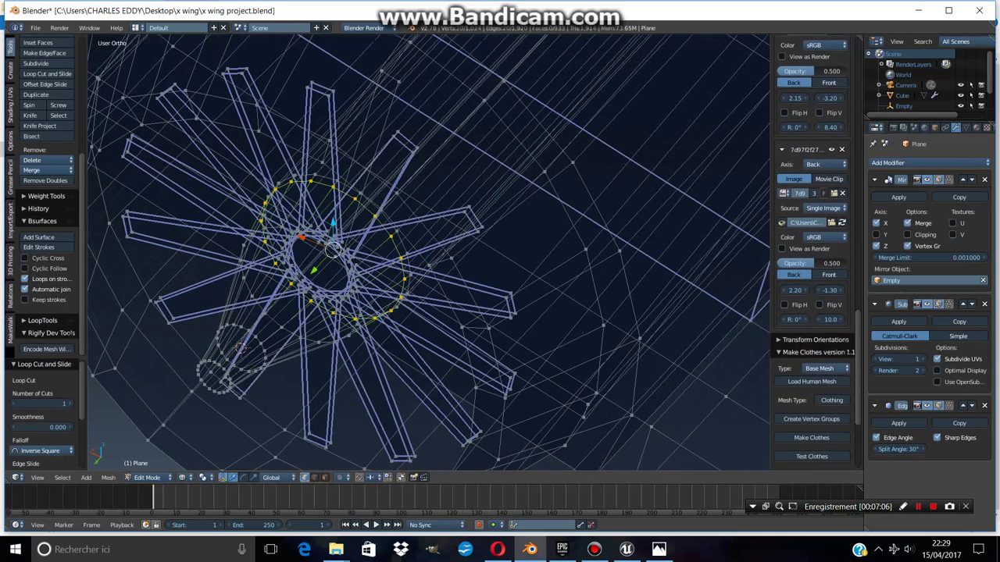
{"action": "scroll", "coordinate": [428, 253], "scroll_direction": "down", "scroll_amount": 3}
{"action": "key", "text": "s"}
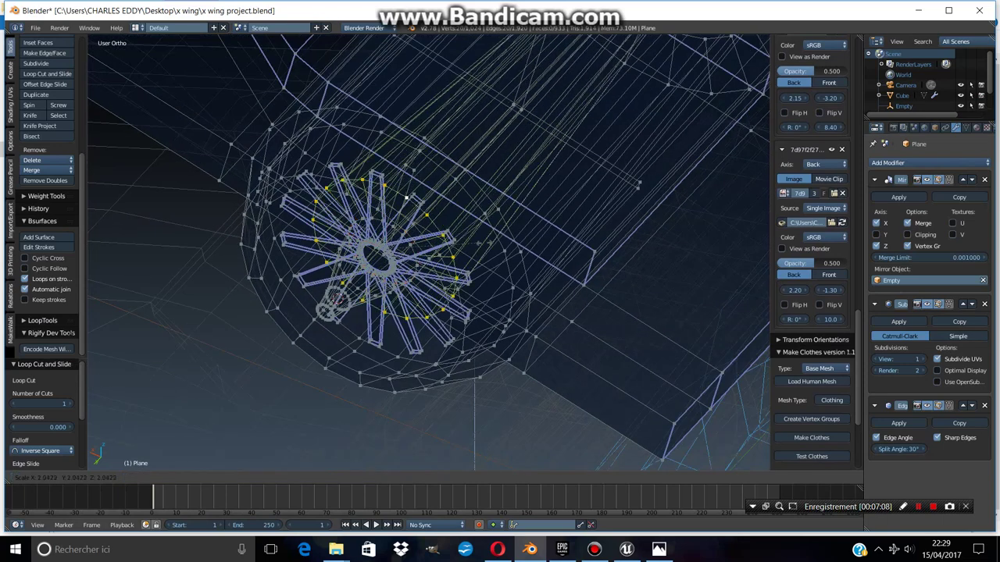
{"action": "key", "text": "Return"}
{"action": "key", "text": "z"}
{"action": "scroll", "coordinate": [428, 253], "scroll_direction": "up", "scroll_amount": 3}
{"action": "mouse_move", "coordinate": [428, 253]}
{"action": "middle_mouse_down"}
{"action": "mouse_move", "coordinate": [410, 238]}
{"action": "mouse_move", "coordinate": [395, 269]}
{"action": "middle_mouse_up"}
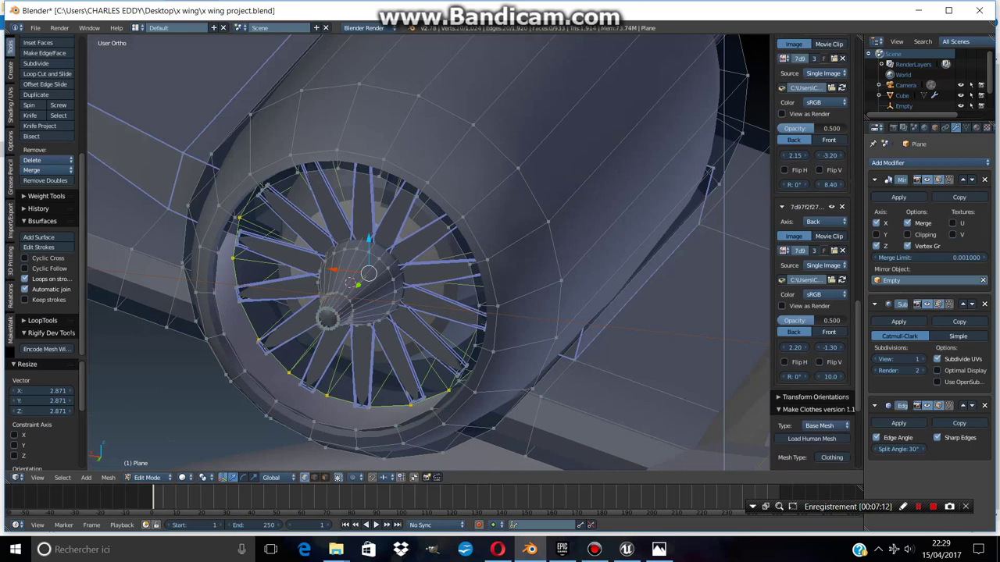
{"action": "key", "text": "Tab"}
{"action": "key", "text": "Tab"}
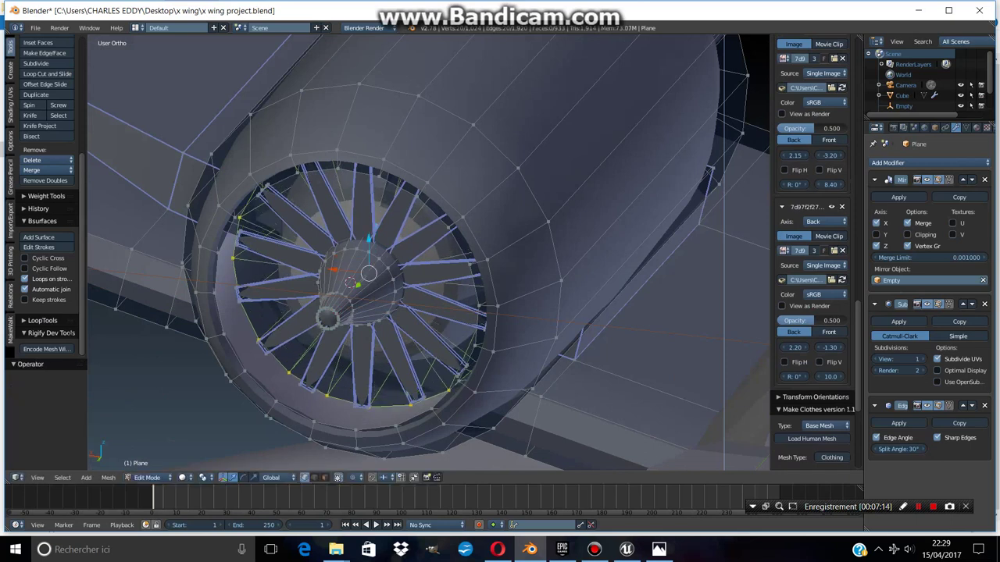
Move the flared edge loop -0.024 along Y behind the blades and scale it down.
{"action": "middle_click_drag", "start_coordinate": [428, 253], "coordinate": [390, 272]}
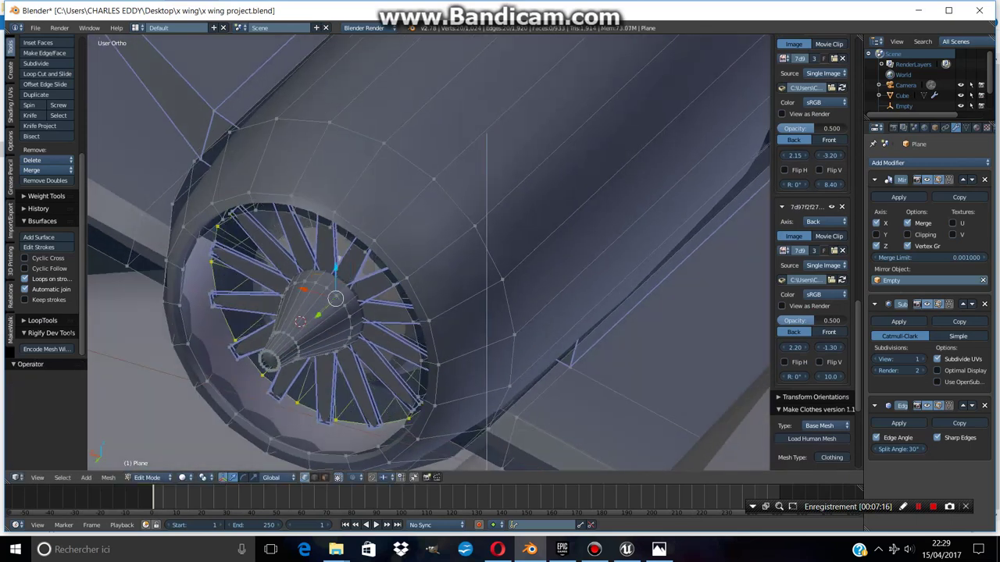
{"action": "key", "text": "s"}
{"action": "key", "text": "Return"}
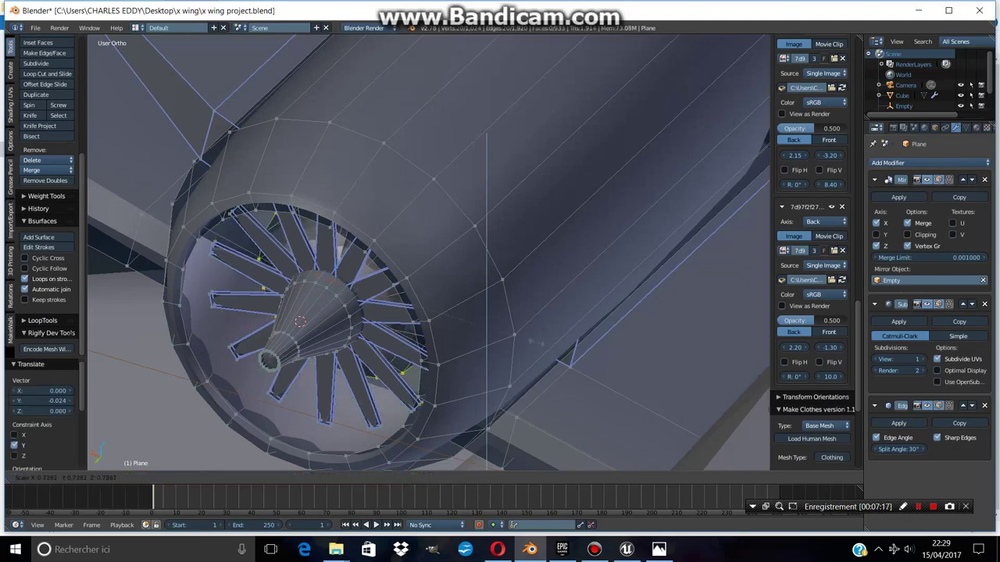
{"action": "key", "text": "z"}
{"action": "scroll", "coordinate": [428, 253], "scroll_direction": "down", "scroll_amount": 3}
Examine the rear of the engine housing where it meets the exhaust cylinder and the wing.
{"action": "key", "text": "Tab"}
{"action": "mouse_move", "coordinate": [428, 253]}
{"action": "middle_mouse_down"}
{"action": "mouse_move", "coordinate": [457, 241]}
{"action": "mouse_move", "coordinate": [437, 234]}
{"action": "mouse_move", "coordinate": [465, 212]}
{"action": "mouse_move", "coordinate": [437, 244]}
{"action": "middle_mouse_up"}
{"action": "key", "text": "z"}
{"action": "scroll", "coordinate": [428, 253], "scroll_direction": "up", "scroll_amount": 4}
{"action": "key", "text": "Tab"}
{"action": "scroll", "coordinate": [428, 253], "scroll_direction": "up", "scroll_amount": 2}
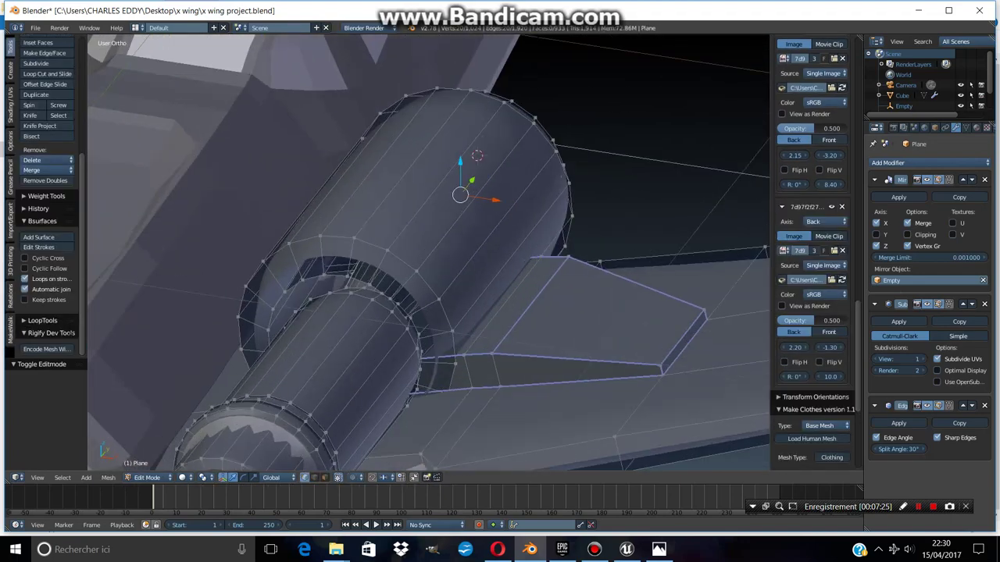
{"action": "scroll", "coordinate": [428, 253], "scroll_direction": "down", "scroll_amount": 2}
{"action": "scroll", "coordinate": [428, 253], "scroll_direction": "up", "scroll_amount": 2}
{"action": "middle_click_drag", "start_coordinate": [437, 243], "coordinate": [555, 225]}
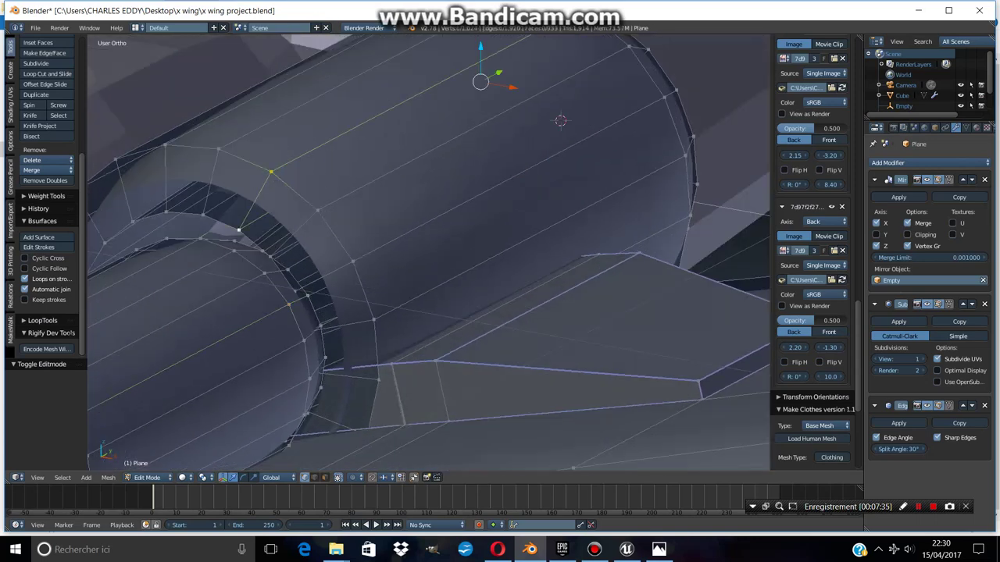
Examine the rear opening of the engine housing and the exhaust cylinder in shaded object view.
{"action": "scroll", "coordinate": [428, 252], "scroll_direction": "down", "scroll_amount": 4}
{"action": "key", "text": "Tab"}
{"action": "middle_click_drag", "start_coordinate": [429, 253], "coordinate": [515, 246]}
{"action": "key", "text": "z"}
{"action": "key", "text": "z"}
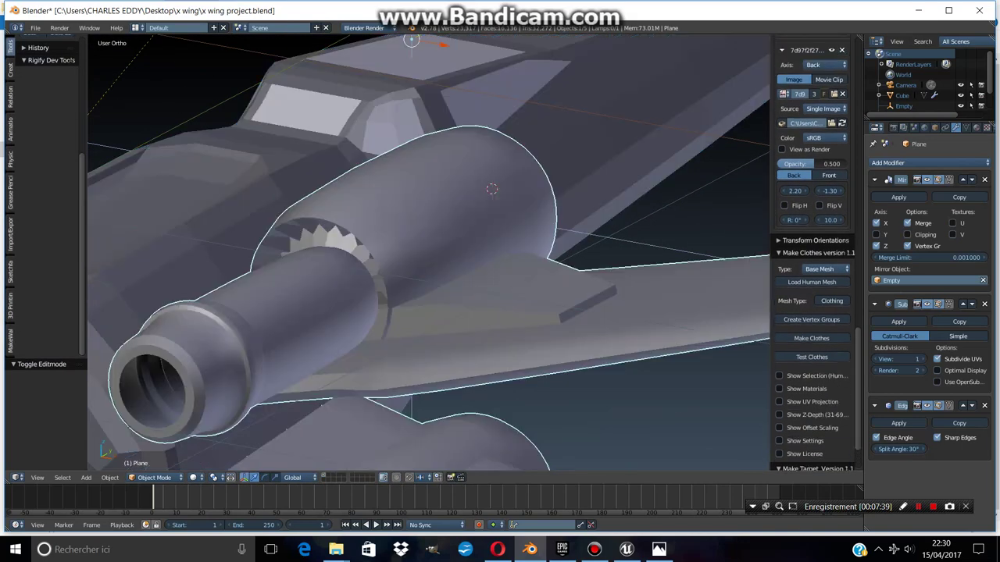
{"action": "key", "text": "Tab"}
{"action": "middle_click_drag", "start_coordinate": [429, 252], "coordinate": [492, 244]}
{"action": "key", "text": "Tab"}
{"action": "scroll", "coordinate": [429, 252], "scroll_direction": "down", "scroll_amount": 5}
{"action": "middle_click_drag", "start_coordinate": [428, 252], "coordinate": [469, 248]}
Crease the inner edge loop around the rear opening of the engine housing.
{"action": "key", "text": "Tab"}
{"action": "scroll", "coordinate": [428, 253], "scroll_direction": "up", "scroll_amount": 7}
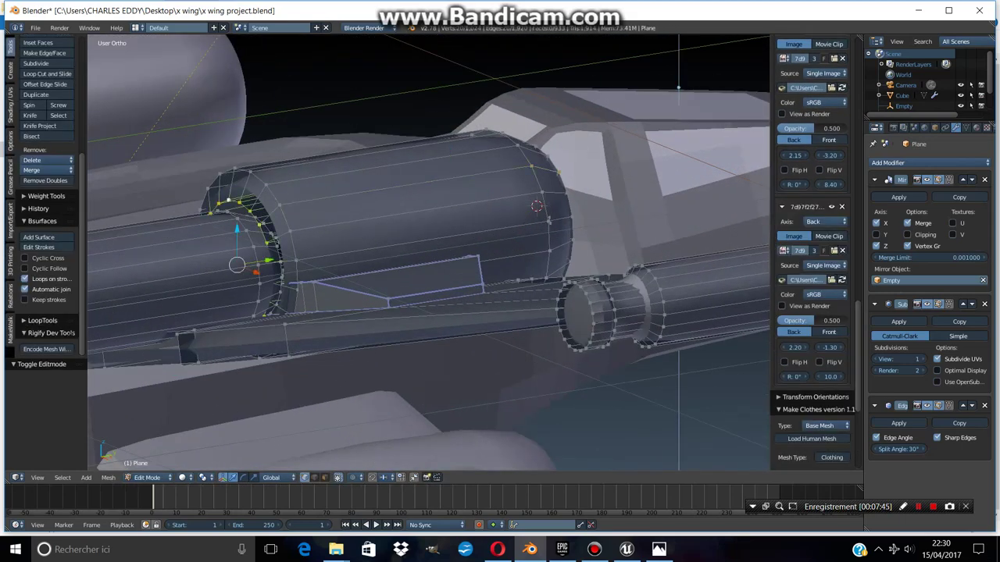
{"action": "key", "text": "w"}
{"action": "left_click", "coordinate": [239, 195]}
{"action": "key", "text": "Tab"}
{"action": "scroll", "coordinate": [429, 252], "scroll_direction": "down", "scroll_amount": 3}
{"action": "middle_click_drag", "start_coordinate": [429, 252], "coordinate": [536, 229]}
Crease the outer edge loop around the front of the engine housing by 1.000.
{"action": "key", "text": "Tab"}
{"action": "scroll", "coordinate": [537, 229], "scroll_direction": "up", "scroll_amount": 5}
{"action": "scroll", "coordinate": [429, 252], "scroll_direction": "up", "scroll_amount": 2}
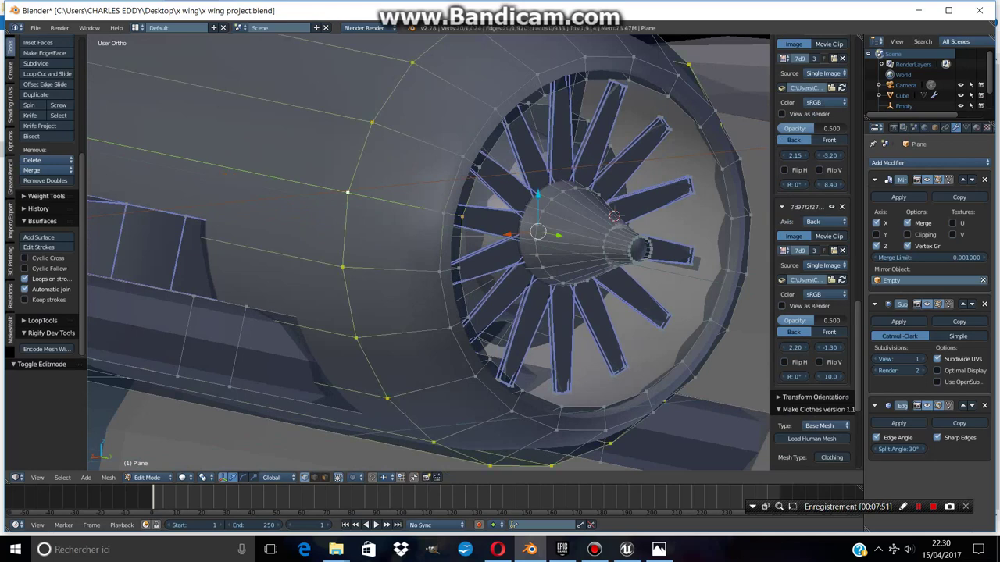
{"action": "key", "text": "w"}
{"action": "left_click", "coordinate": [336, 163]}
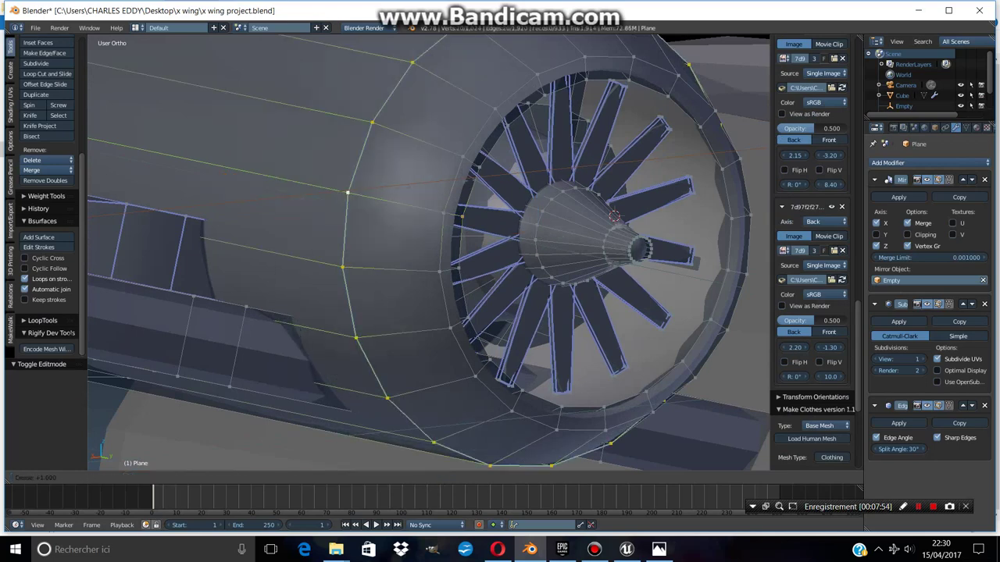
{"action": "scroll", "coordinate": [429, 253], "scroll_direction": "down", "scroll_amount": 5}
{"action": "key", "text": "Tab"}
{"action": "middle_click_drag", "start_coordinate": [429, 253], "coordinate": [391, 261]}
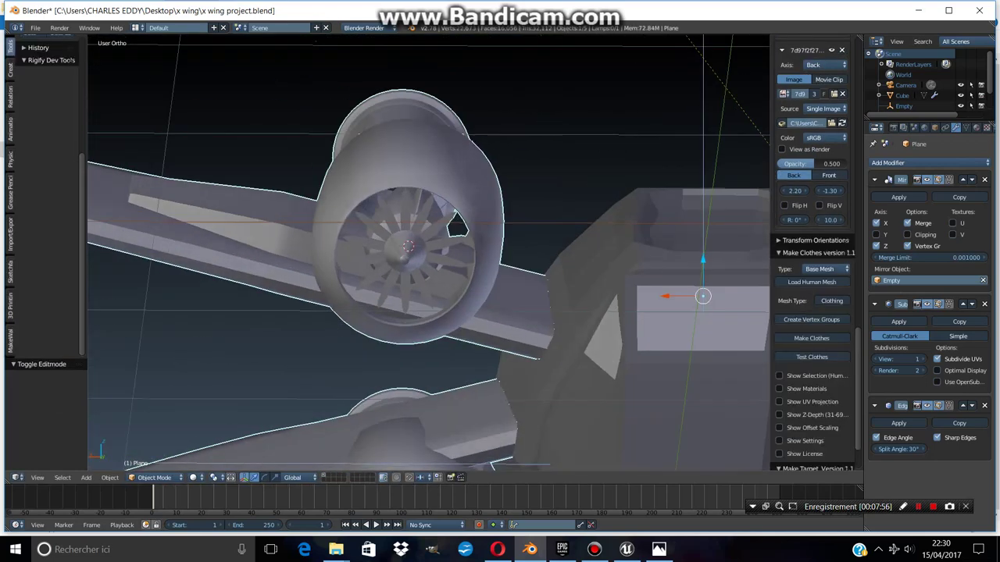
Crease the edge loop around the intake opening at the fan blades with a factor of 1.000.
{"action": "key", "text": "Tab"}
{"action": "scroll", "coordinate": [390, 261], "scroll_direction": "up", "scroll_amount": 3}
{"action": "key", "text": "w"}
{"action": "left_click", "coordinate": [259, 207]}
{"action": "left_click", "coordinate": [259, 208]}
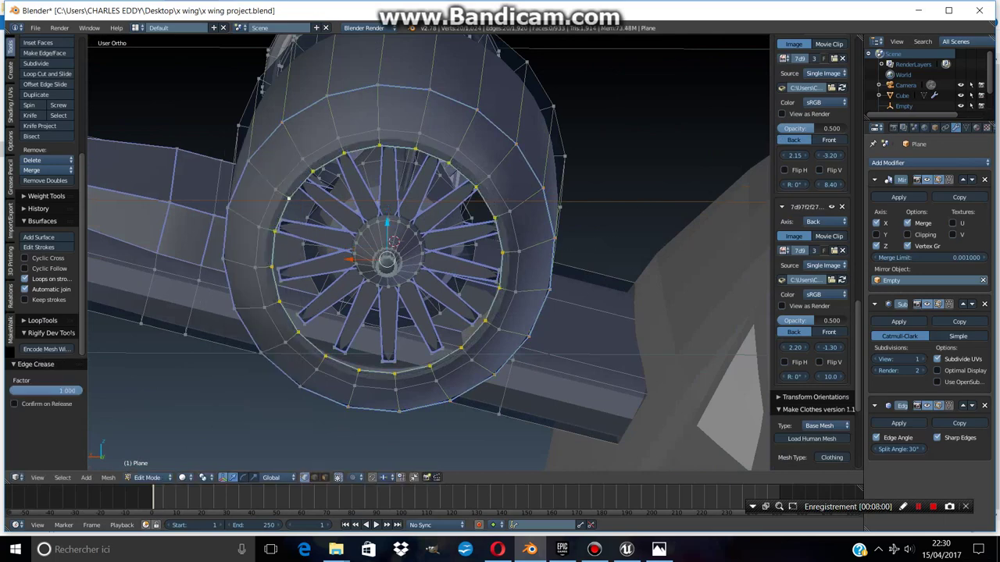
{"action": "key", "text": "Tab"}
{"action": "scroll", "coordinate": [429, 252], "scroll_direction": "down", "scroll_amount": 6}
{"action": "middle_click_drag", "start_coordinate": [429, 253], "coordinate": [453, 249]}
Edit the fuselage mesh and crease a transverse edge on its upper rear deck by 1.000.
{"action": "right_click", "coordinate": [425, 268]}
{"action": "key", "text": "Tab"}
{"action": "scroll", "coordinate": [426, 267], "scroll_direction": "up", "scroll_amount": 4}
{"action": "scroll", "coordinate": [453, 250], "scroll_direction": "up", "scroll_amount": 3}
{"action": "right_click", "coordinate": [435, 141]}
{"action": "key", "text": "z"}
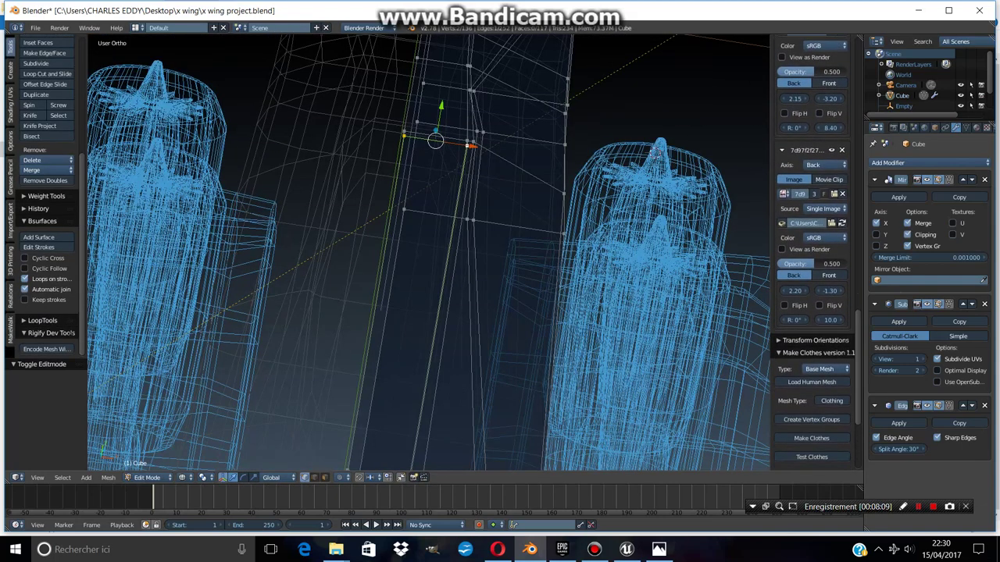
{"action": "middle_click_drag", "start_coordinate": [435, 140], "coordinate": [360, 219]}
{"action": "key", "text": "ctrl+e"}
{"action": "left_click", "coordinate": [414, 216]}
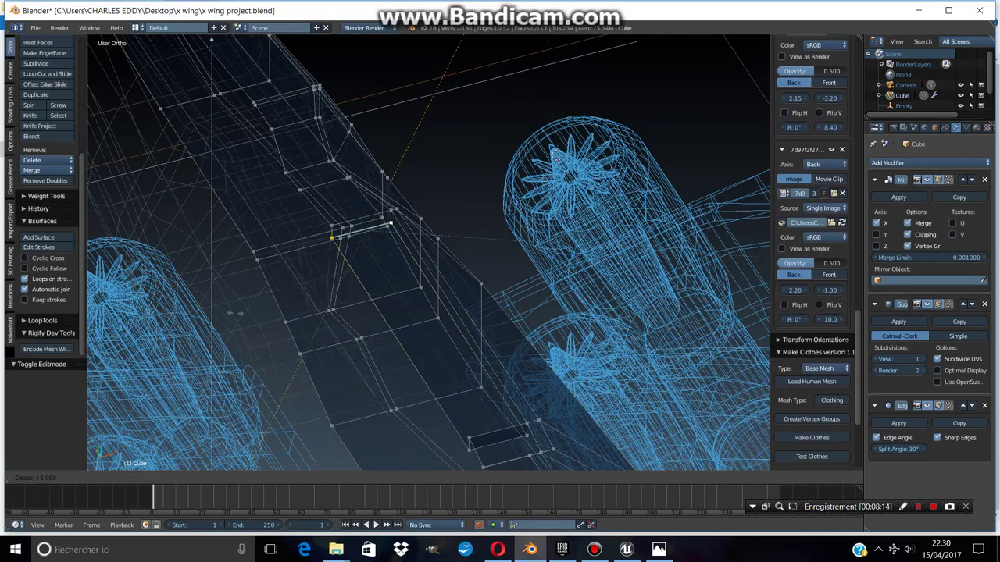
{"action": "left_click", "coordinate": [413, 217]}
{"action": "key", "text": "z"}
{"action": "middle_click_drag", "start_coordinate": [414, 216], "coordinate": [121, 113]}
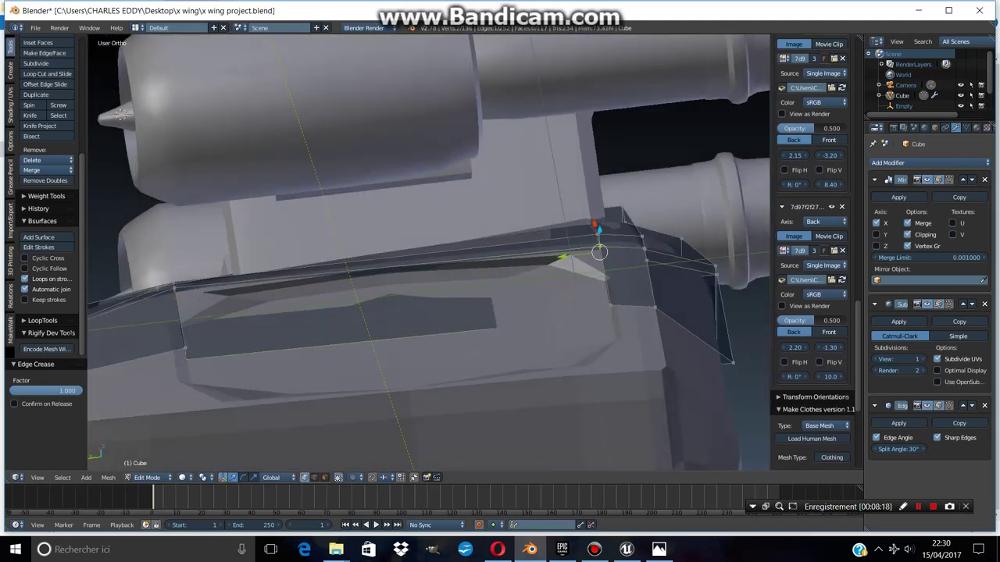
Crease two more edges bordering the recess on the fuselage's rear deck with a factor of 1.000.
{"action": "key", "text": "ctrl+e"}
{"action": "left_click", "coordinate": [569, 252]}
{"action": "left_click", "coordinate": [569, 253]}
{"action": "middle_click_drag", "start_coordinate": [569, 252], "coordinate": [508, 320]}
{"action": "key", "text": "z"}
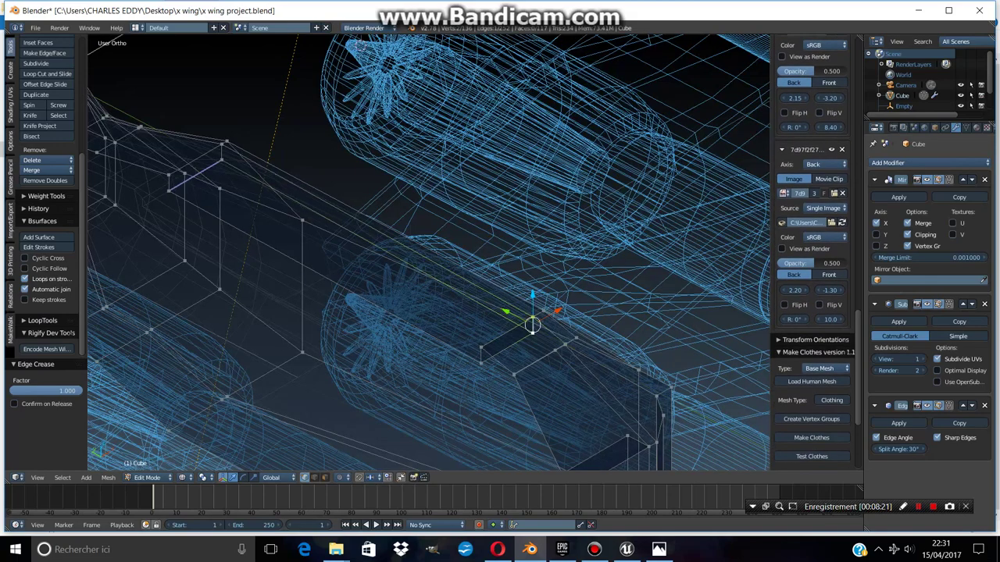
{"action": "key", "text": "ctrl+e"}
{"action": "left_click", "coordinate": [221, 160]}
{"action": "left_click", "coordinate": [221, 160]}
Crease the transverse edge at the rear end of the deck recess and check it in solid shading.
{"action": "middle_click_drag", "start_coordinate": [221, 160], "coordinate": [281, 180]}
{"action": "right_click", "coordinate": [591, 208]}
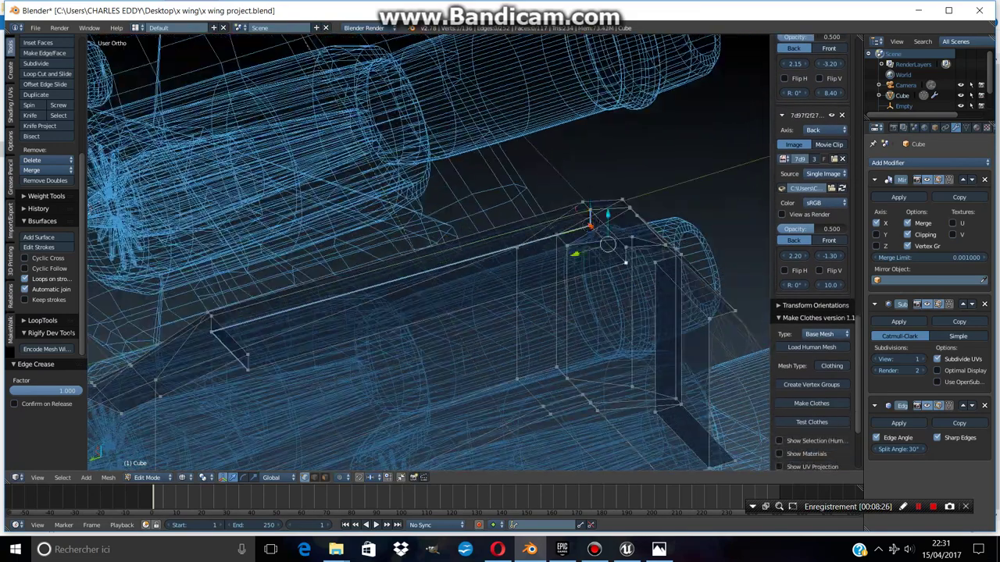
{"action": "key", "text": "ctrl+e"}
{"action": "key", "text": "Escape"}
{"action": "key", "text": "Tab"}
{"action": "middle_click_drag", "start_coordinate": [591, 267], "coordinate": [453, 227]}
{"action": "key", "text": "z"}
{"action": "key", "text": "Tab"}
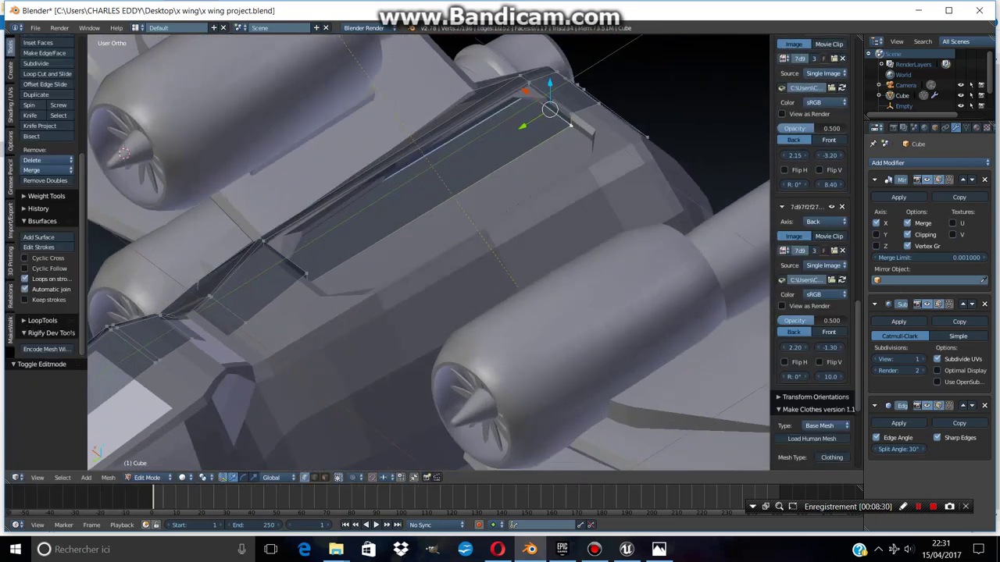
Crease the transverse edge at the front end of the deck recess with a factor of 1.
{"action": "right_click", "coordinate": [262, 241]}
{"action": "left_click", "coordinate": [285, 256]}
{"action": "key", "text": "ctrl+e"}
{"action": "left_click", "coordinate": [285, 252]}
{"action": "type", "text": "1"}
{"action": "key", "text": "Return"}
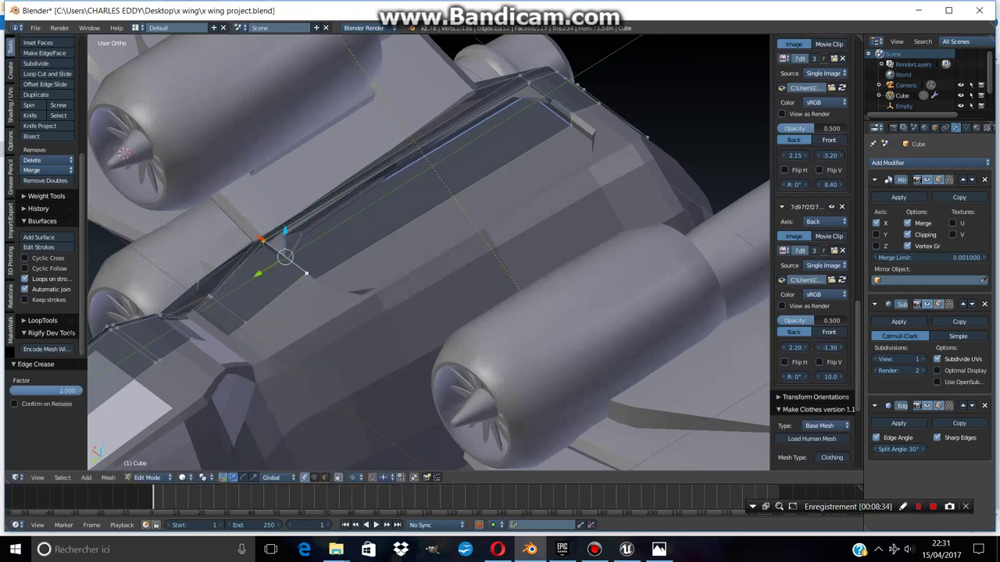
Select the remaining edges outlining the deck recess and crease them.
{"action": "middle_click_drag", "start_coordinate": [286, 252], "coordinate": [336, 257]}
{"action": "middle_click_drag", "start_coordinate": [210, 381], "coordinate": [226, 390]}
{"action": "key", "text": "ctrl+z"}
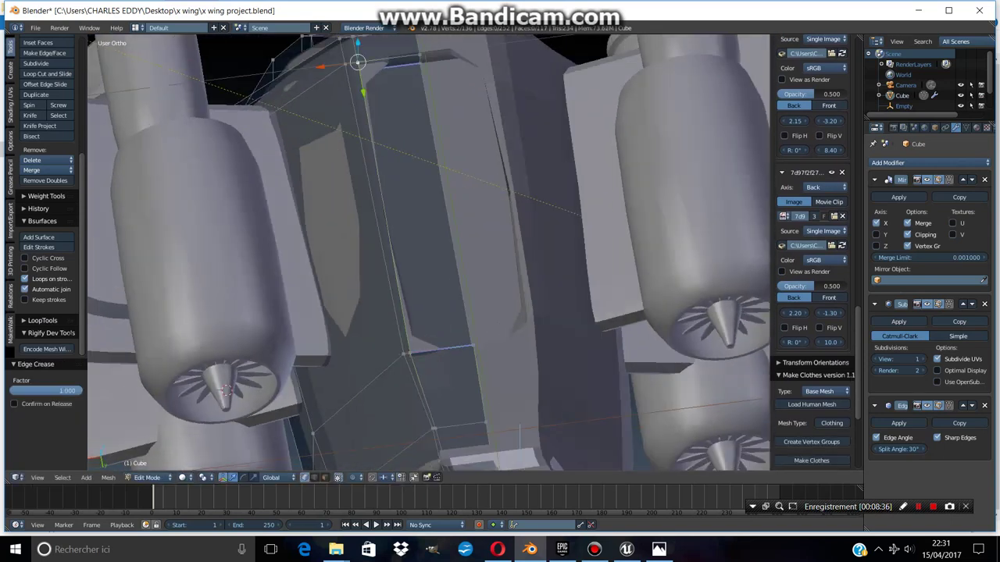
{"action": "key", "text": "ctrl+e"}
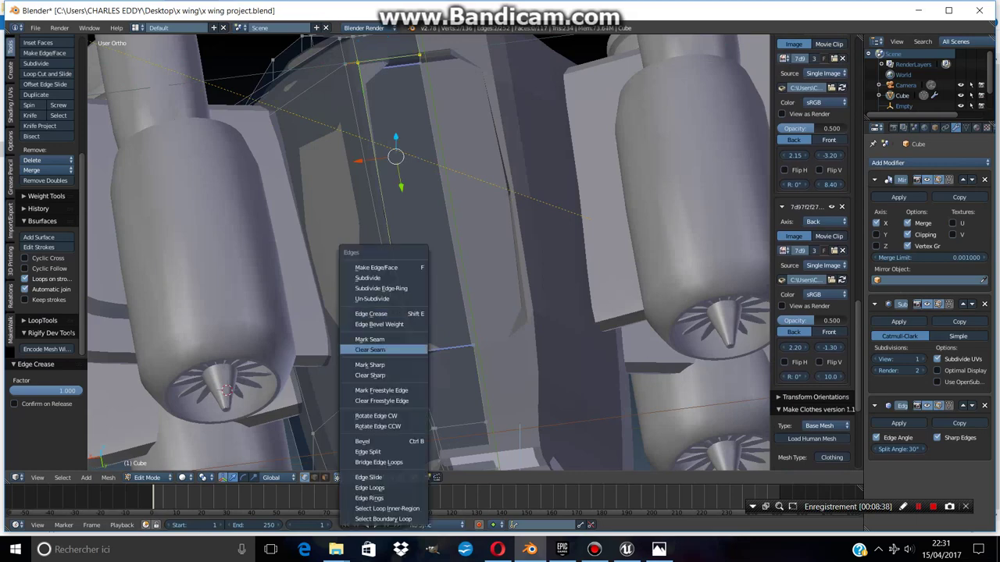
{"action": "key", "text": "Escape"}
{"action": "key", "text": "Tab"}
{"action": "scroll", "coordinate": [429, 250], "scroll_direction": "down", "scroll_amount": 5}
{"action": "middle_click_drag", "start_coordinate": [430, 250], "coordinate": [437, 313]}
{"action": "scroll", "coordinate": [429, 258], "scroll_direction": "up", "scroll_amount": 5}
Try to adjust the edge crease around the short end wall of the deck recess in wireframe view.
{"action": "key", "text": "Tab"}
{"action": "right_click", "coordinate": [413, 204], "text": "shift"}
{"action": "key", "text": "z"}
{"action": "scroll", "coordinate": [812, 312], "scroll_direction": "down", "scroll_amount": 2}
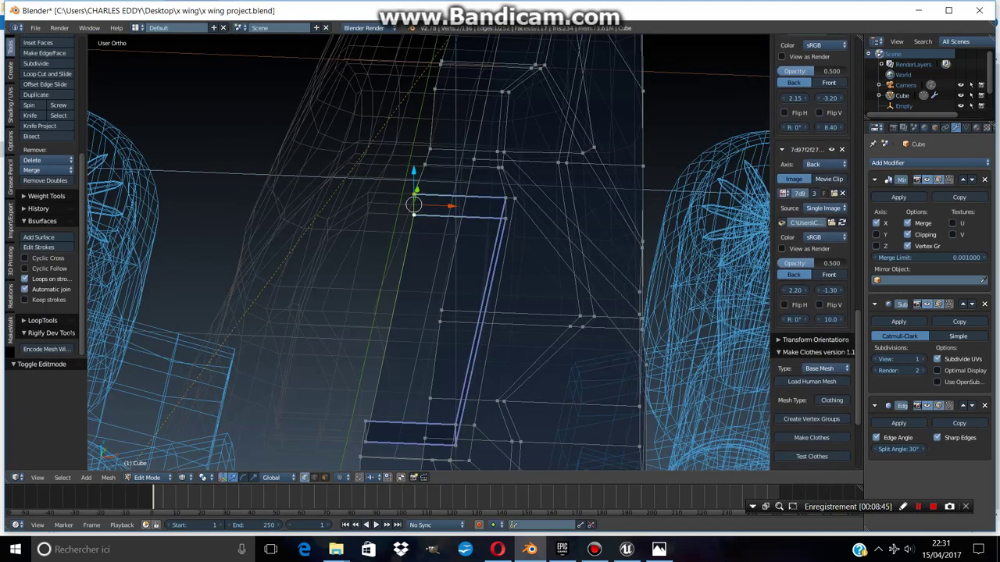
{"action": "key", "text": "e"}
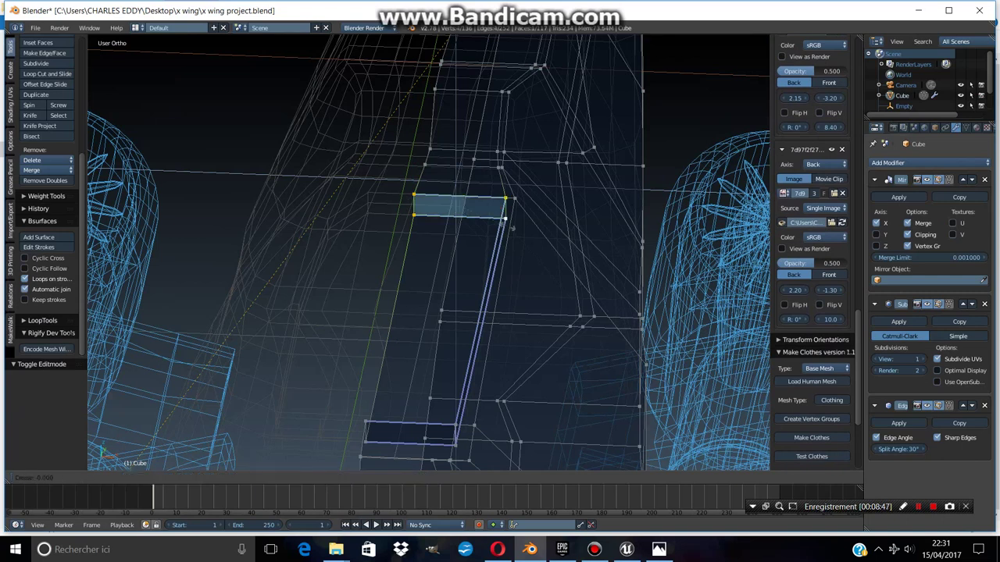
{"action": "key", "text": "Escape"}
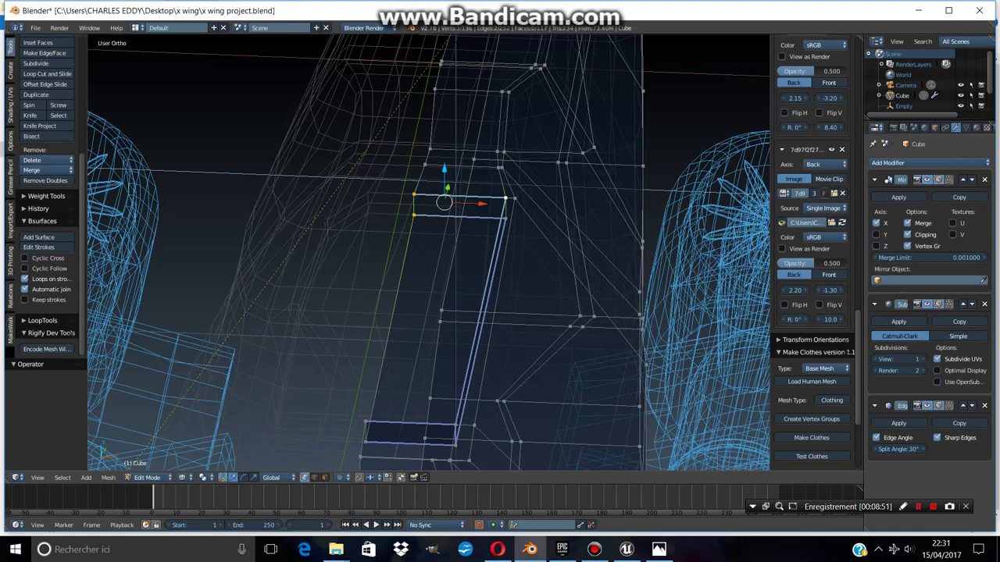
{"action": "key", "text": "w"}
{"action": "key", "text": "Escape"}
{"action": "key", "text": "Tab"}
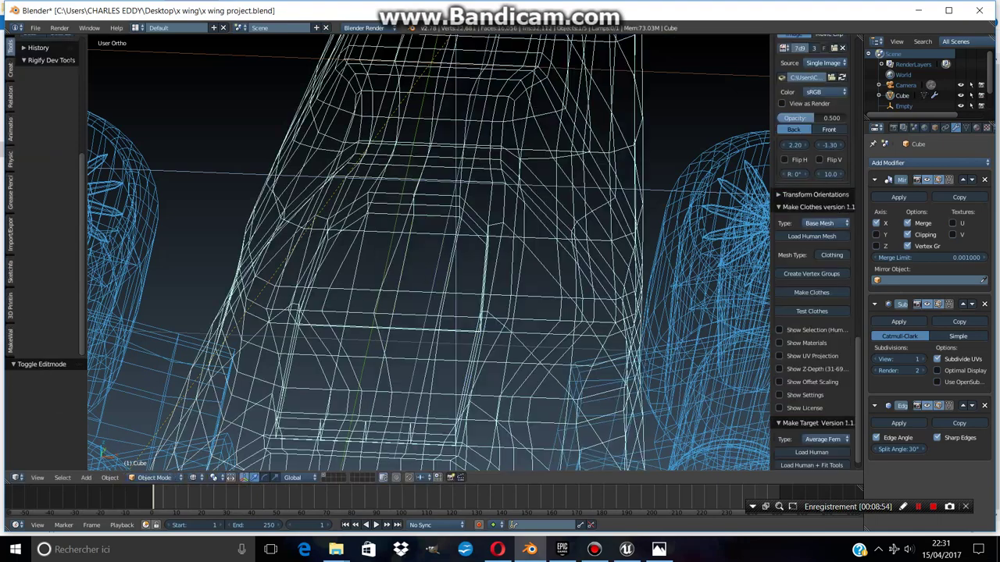
Examine the smoothed fuselage from the rear deck recess to the cockpit in solid shading.
{"action": "key", "text": "z"}
{"action": "scroll", "coordinate": [812, 235], "scroll_direction": "up", "scroll_amount": 3}
{"action": "scroll", "coordinate": [507, 205], "scroll_direction": "down", "scroll_amount": 5}
{"action": "middle_click_drag", "start_coordinate": [469, 235], "coordinate": [507, 205]}
{"action": "key", "text": "Tab"}
{"action": "scroll", "coordinate": [430, 254], "scroll_direction": "up", "scroll_amount": 3}
{"action": "middle_click_drag", "start_coordinate": [429, 254], "coordinate": [382, 242]}
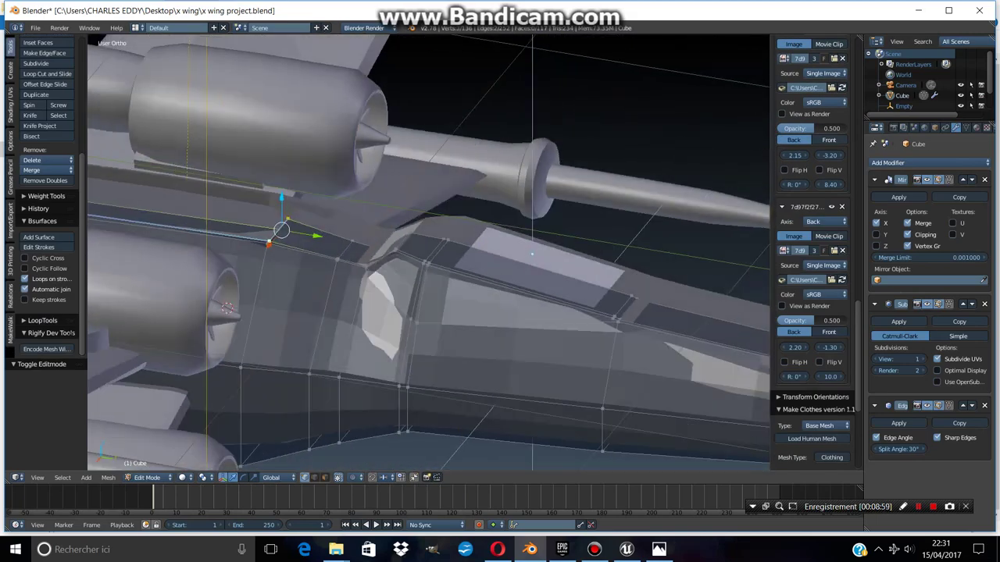
{"action": "scroll", "coordinate": [812, 234], "scroll_direction": "down", "scroll_amount": 2}
{"action": "key", "text": "g"}
{"action": "scroll", "coordinate": [812, 234], "scroll_direction": "up", "scroll_amount": 2}
Select the lower border of the cockpit's side windows and crease those edges.
{"action": "right_click", "coordinate": [515, 321], "text": "shift"}
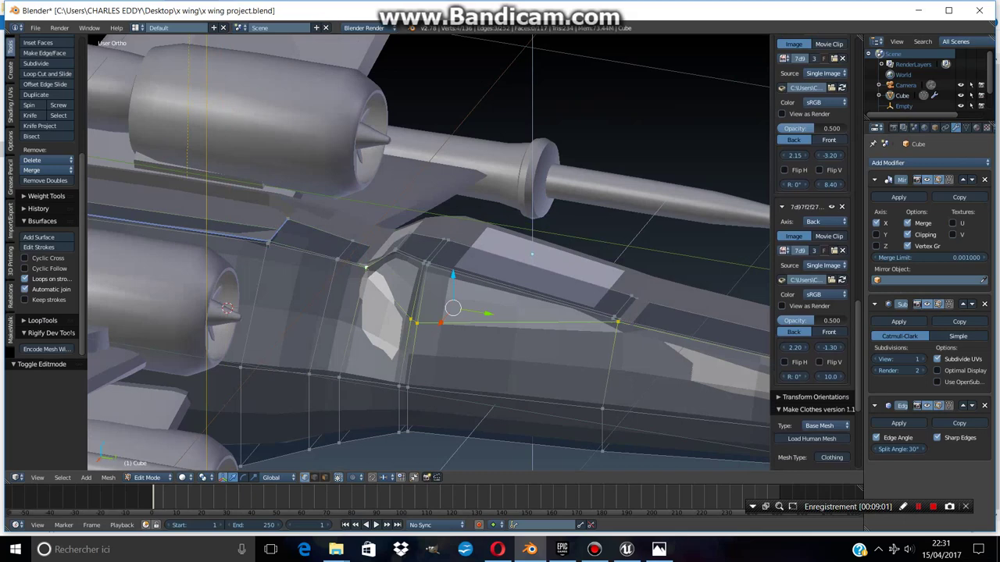
{"action": "scroll", "coordinate": [429, 253], "scroll_direction": "up", "scroll_amount": 4}
{"action": "key", "text": "ctrl+e"}
{"action": "key", "text": "Escape"}
{"action": "scroll", "coordinate": [429, 253], "scroll_direction": "down", "scroll_amount": 4}
{"action": "key", "text": "Tab"}
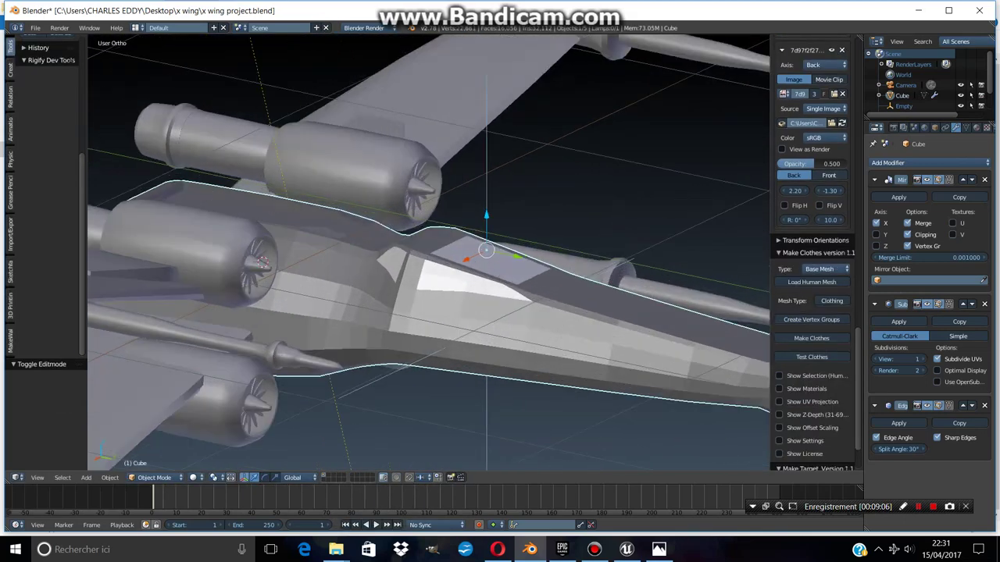
Crease the edges around the cockpit's top window face by 1.000.
{"action": "key", "text": "Tab"}
{"action": "scroll", "coordinate": [429, 253], "scroll_direction": "up", "scroll_amount": 4}
{"action": "middle_click_drag", "start_coordinate": [429, 253], "coordinate": [332, 301]}
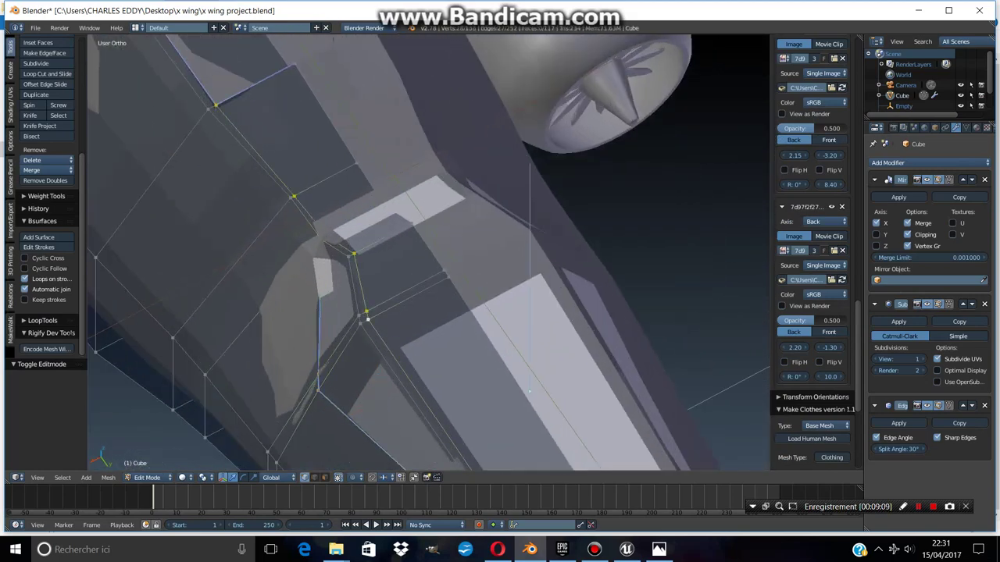
{"action": "middle_click_drag", "start_coordinate": [332, 300], "coordinate": [285, 324]}
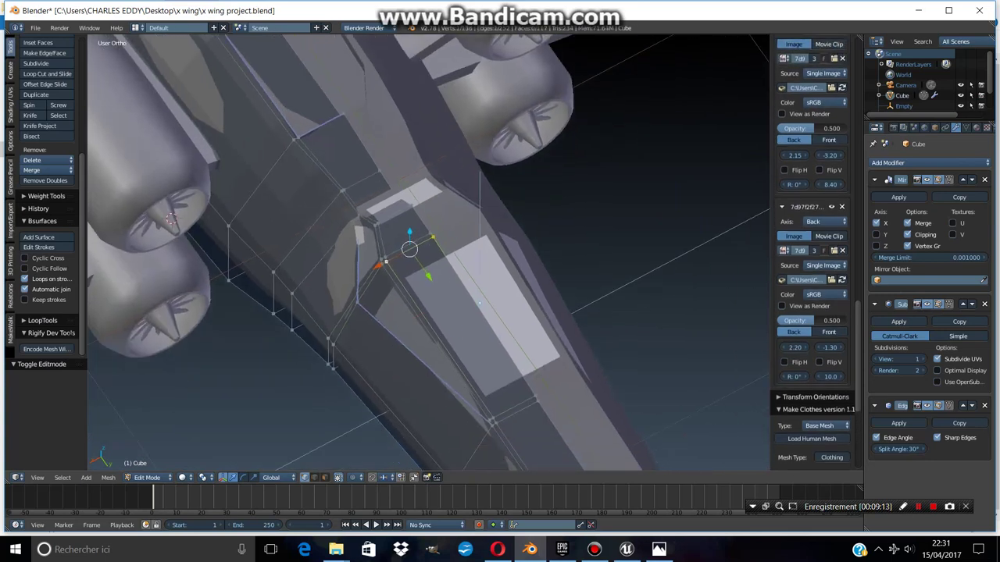
{"action": "key", "text": "f"}
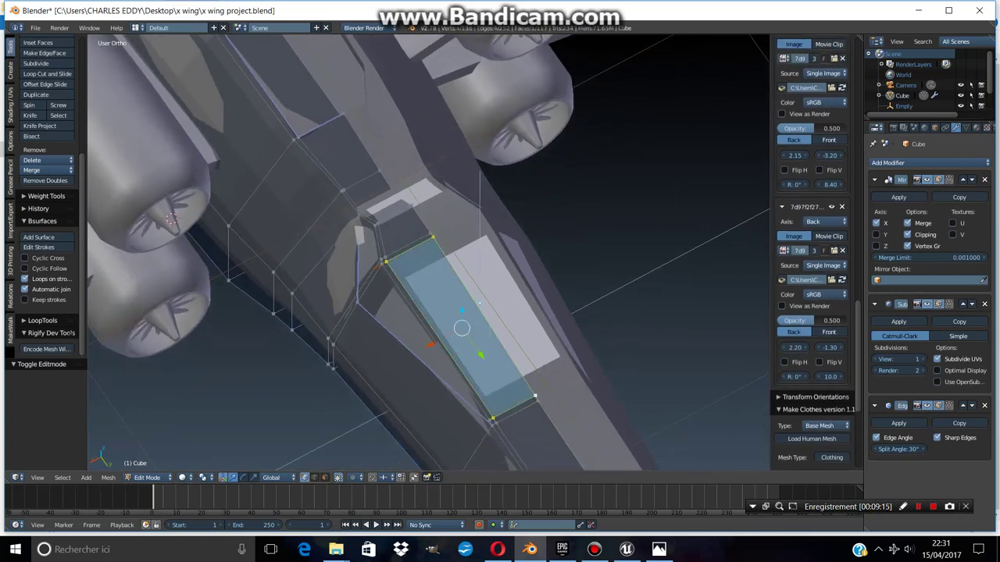
{"action": "key", "text": "ctrl+e"}
{"action": "key", "text": "Escape"}
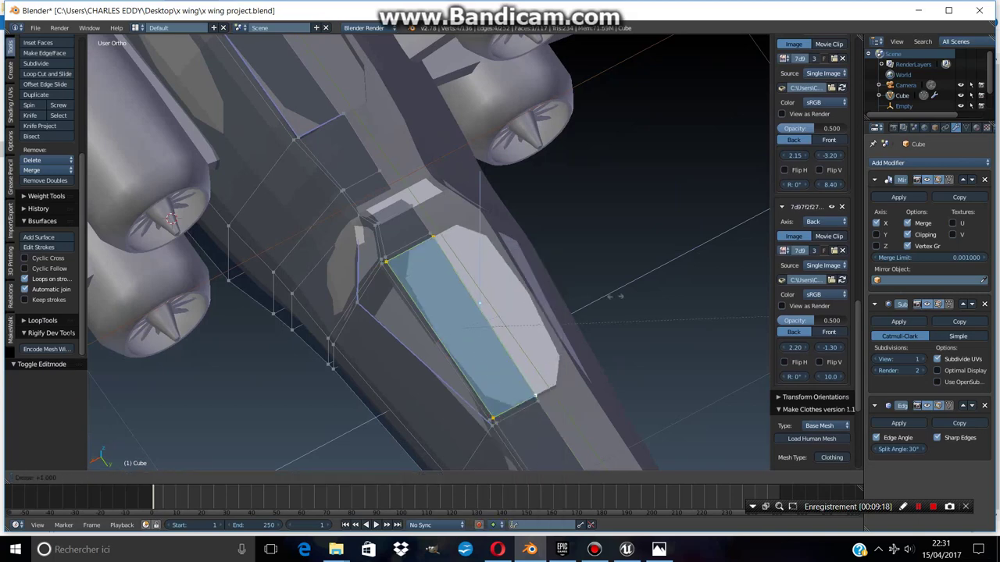
{"action": "middle_click_drag", "start_coordinate": [468, 344], "coordinate": [484, 312]}
{"action": "key", "text": "Tab"}
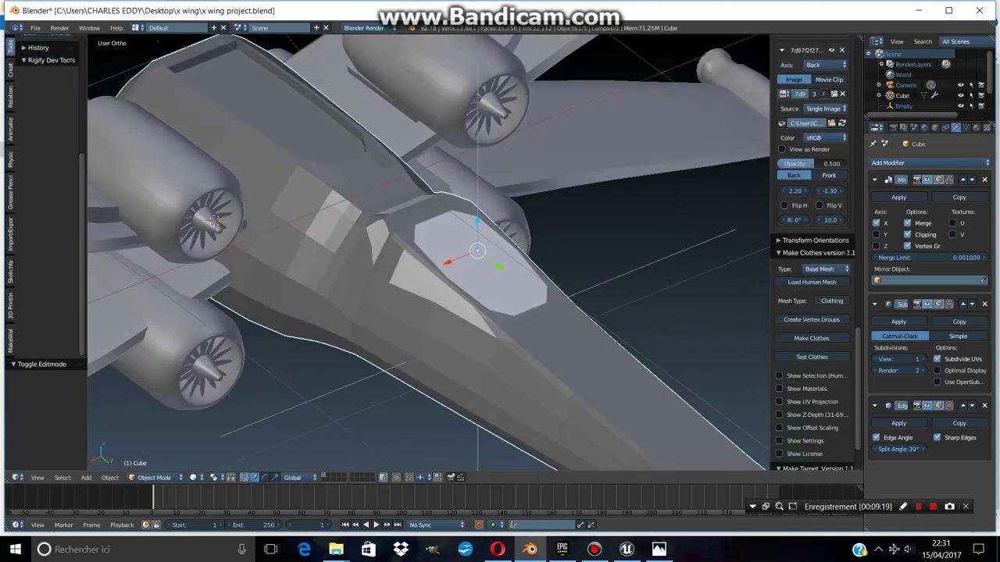
Examine the corners of the cockpit windows up close and in object view.
{"action": "key", "text": "Tab"}
{"action": "scroll", "coordinate": [430, 250], "scroll_direction": "up", "scroll_amount": 8}
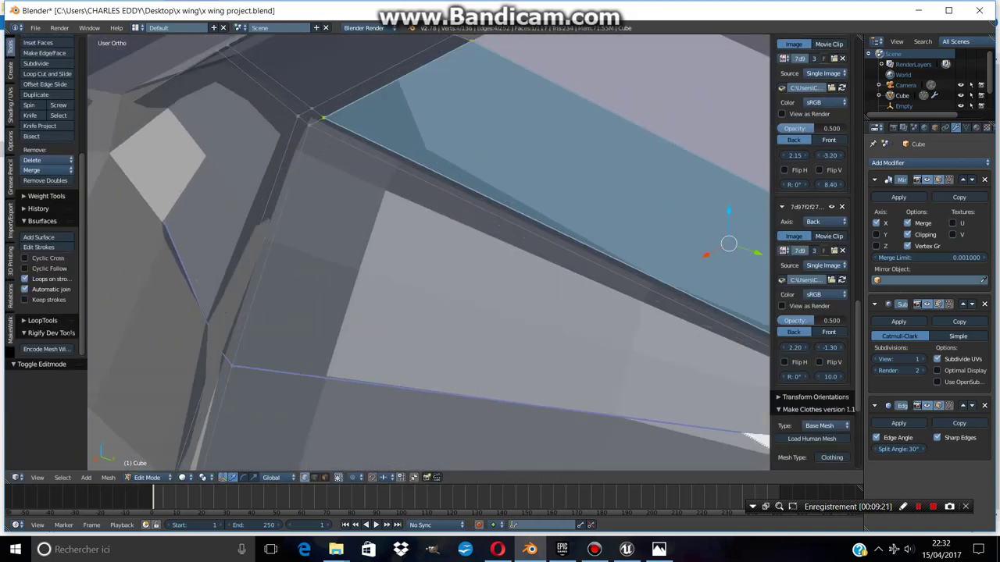
{"action": "middle_click_drag", "start_coordinate": [429, 250], "coordinate": [437, 312]}
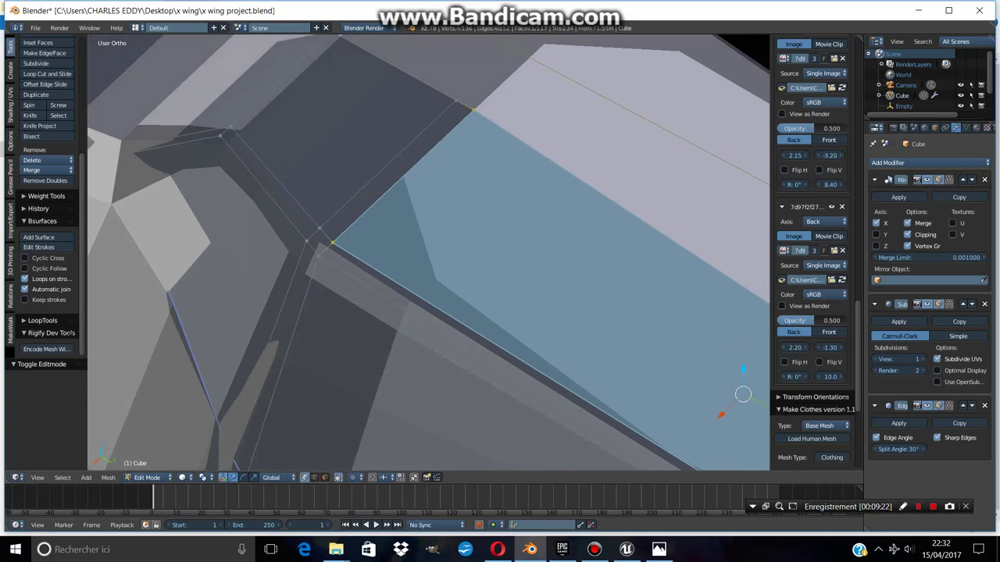
{"action": "scroll", "coordinate": [430, 249], "scroll_direction": "down", "scroll_amount": 8}
{"action": "middle_click_drag", "start_coordinate": [430, 250], "coordinate": [508, 195]}
{"action": "key", "text": "Tab"}
{"action": "key", "text": "Tab"}
{"action": "key", "text": "Tab"}
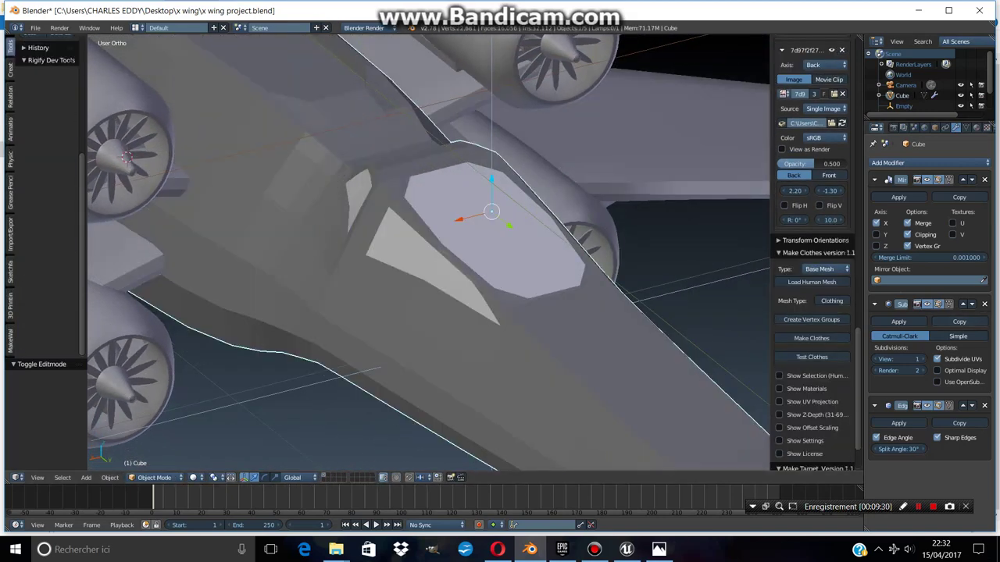
Remove the Subdivision Surface modifier from the fuselage and check the whole ship's shape.
{"action": "left_click", "coordinate": [984, 303]}
{"action": "key", "text": "Tab"}
{"action": "scroll", "coordinate": [468, 235], "scroll_direction": "down", "scroll_amount": 5}
{"action": "key", "text": "Tab"}
{"action": "mouse_move", "coordinate": [469, 234]}
{"action": "middle_mouse_down"}
{"action": "mouse_move", "coordinate": [500, 223]}
{"action": "mouse_move", "coordinate": [476, 238]}
{"action": "middle_mouse_up"}
{"action": "scroll", "coordinate": [430, 250], "scroll_direction": "down", "scroll_amount": 3}
Preview the ship with Rendered viewport shading from the top and from a front three-quarter angle.
{"action": "left_click", "coordinate": [194, 477]}
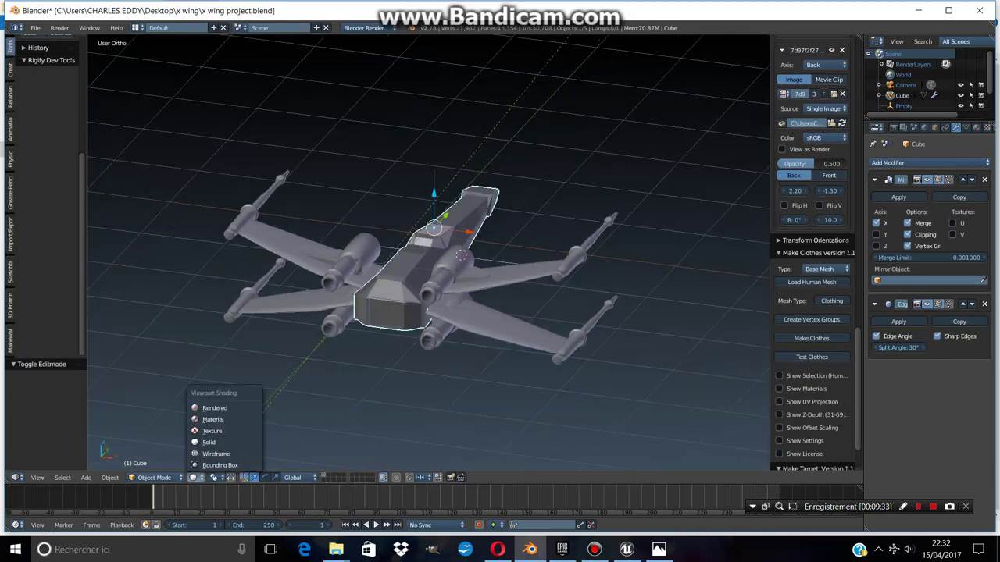
{"action": "left_click", "coordinate": [214, 407]}
{"action": "key", "text": "KP_7"}
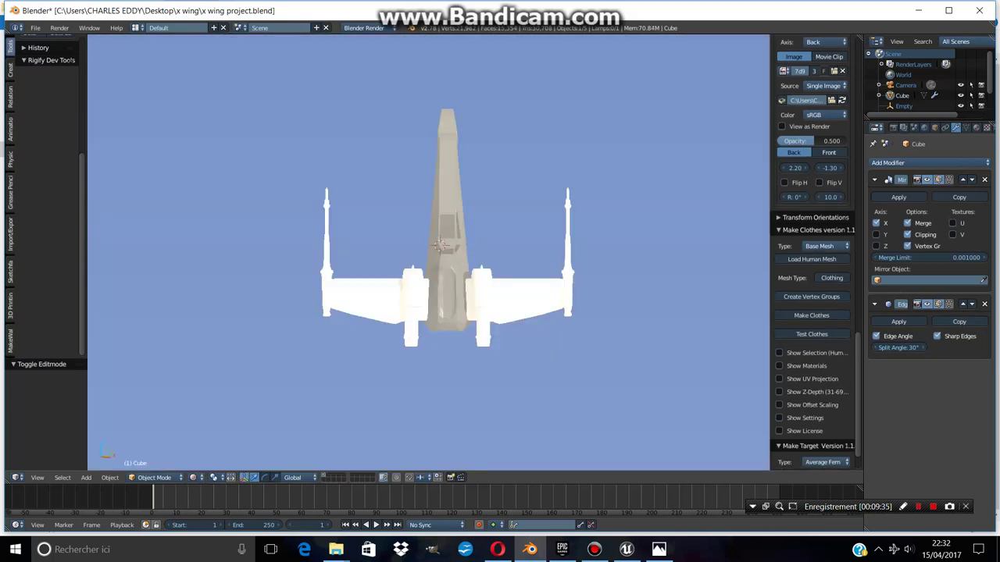
{"action": "middle_click_drag", "start_coordinate": [469, 235], "coordinate": [305, 214]}
{"action": "scroll", "coordinate": [306, 215], "scroll_direction": "up", "scroll_amount": 5}
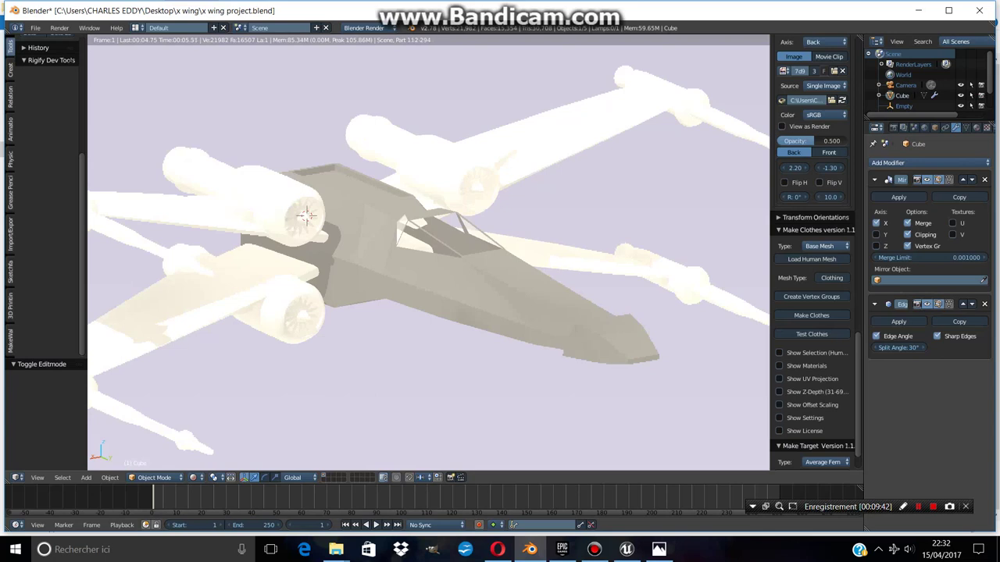
Return to Solid shading and assign Material.001 to the wings-and-engines object.
{"action": "left_click", "coordinate": [194, 477]}
{"action": "left_click", "coordinate": [209, 442]}
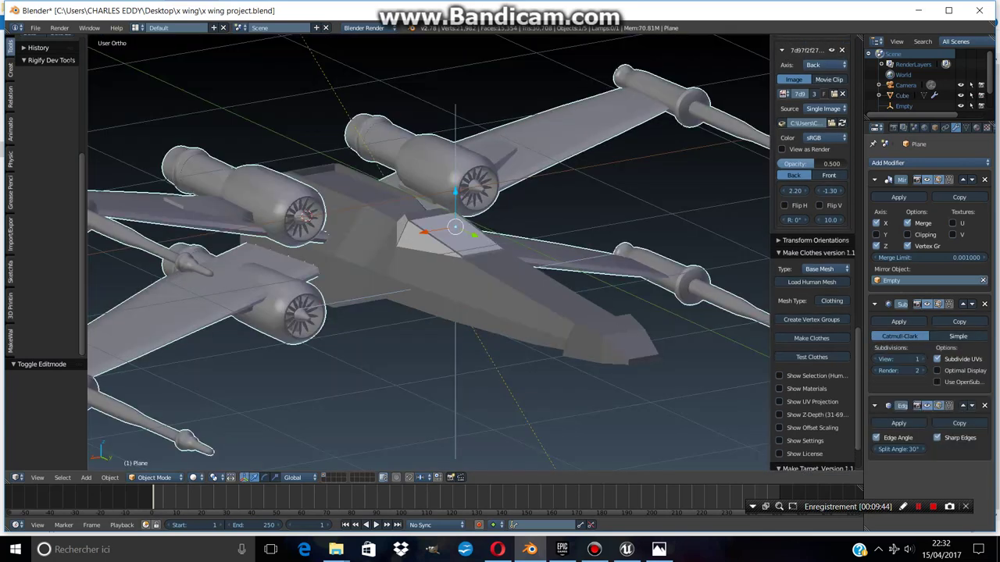
{"action": "left_click", "coordinate": [950, 127]}
{"action": "left_click", "coordinate": [876, 196]}
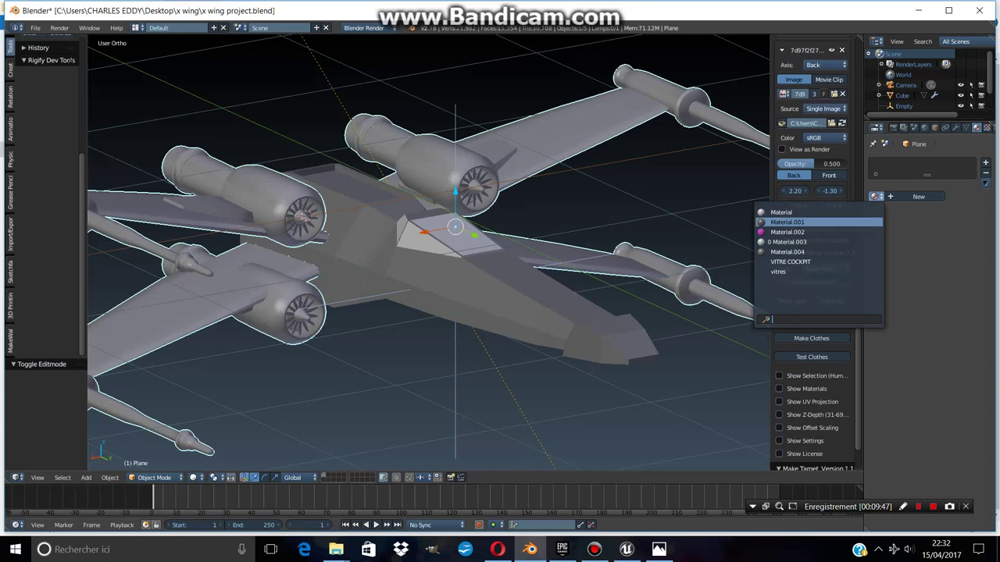
{"action": "left_click", "coordinate": [787, 222]}
Preview the ship in Rendered shading and change the wings-and-engines material to Material.004.
{"action": "left_click", "coordinate": [195, 477]}
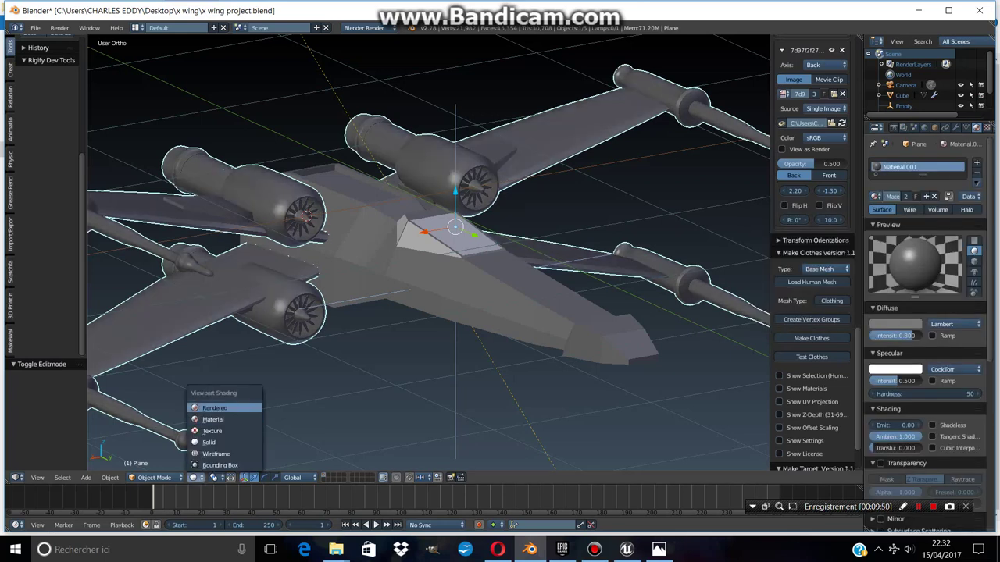
{"action": "left_click", "coordinate": [209, 408]}
{"action": "scroll", "coordinate": [428, 250], "scroll_direction": "down", "scroll_amount": 4}
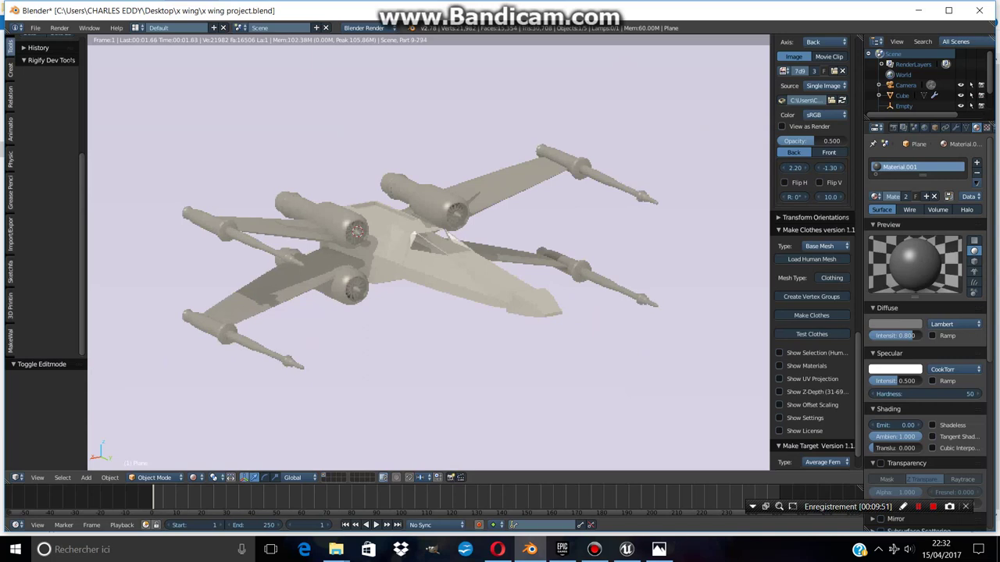
{"action": "key", "text": "KP_8"}
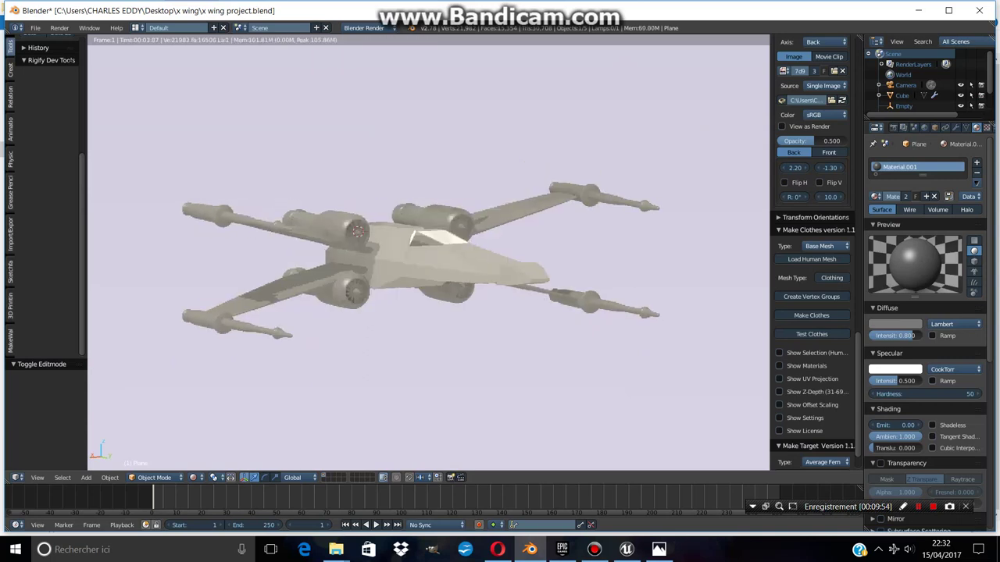
{"action": "left_click", "coordinate": [875, 166]}
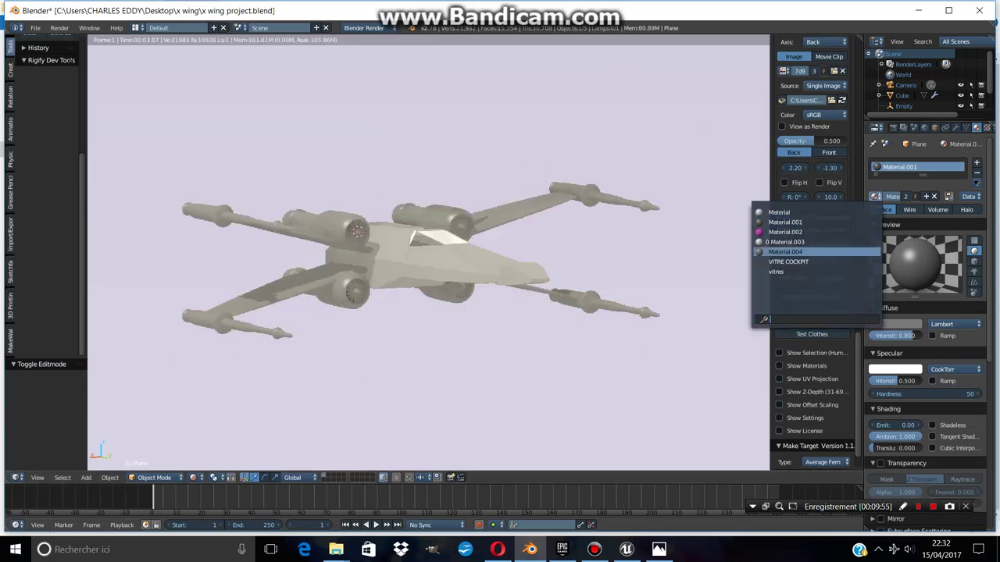
{"action": "left_click", "coordinate": [789, 251]}
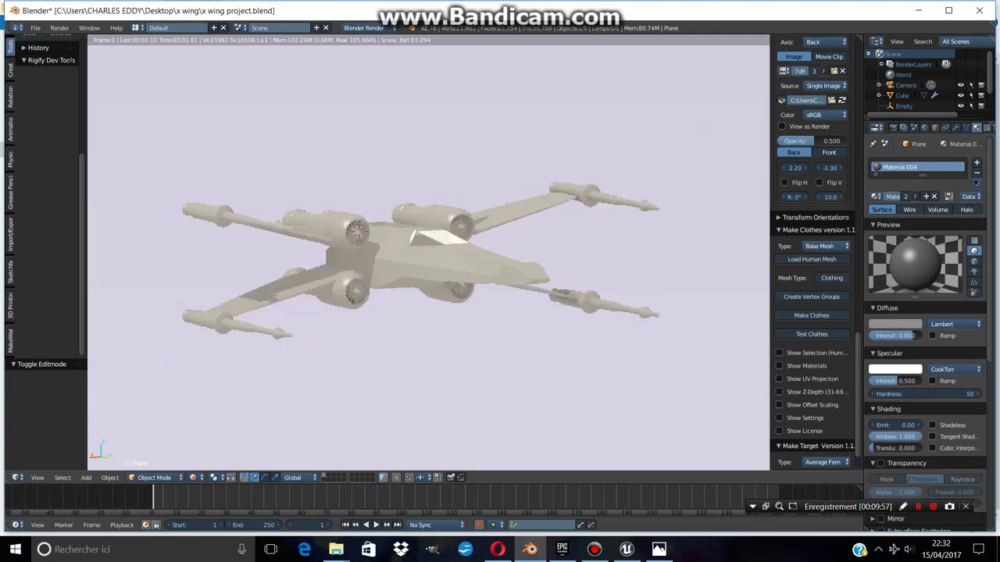